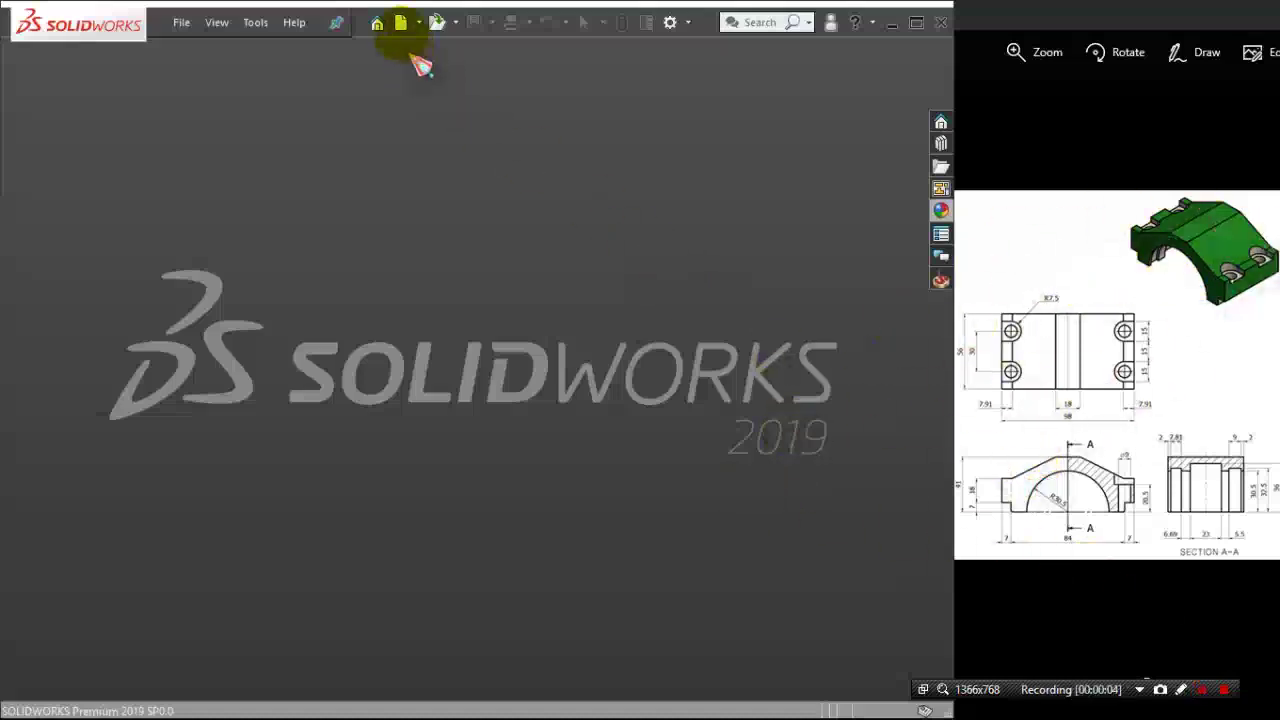
- Create a new part document from the Part_MM millimetre template
{"action": "left_click", "coordinate": [400, 22]}
{"action": "left_click", "coordinate": [406, 22]}
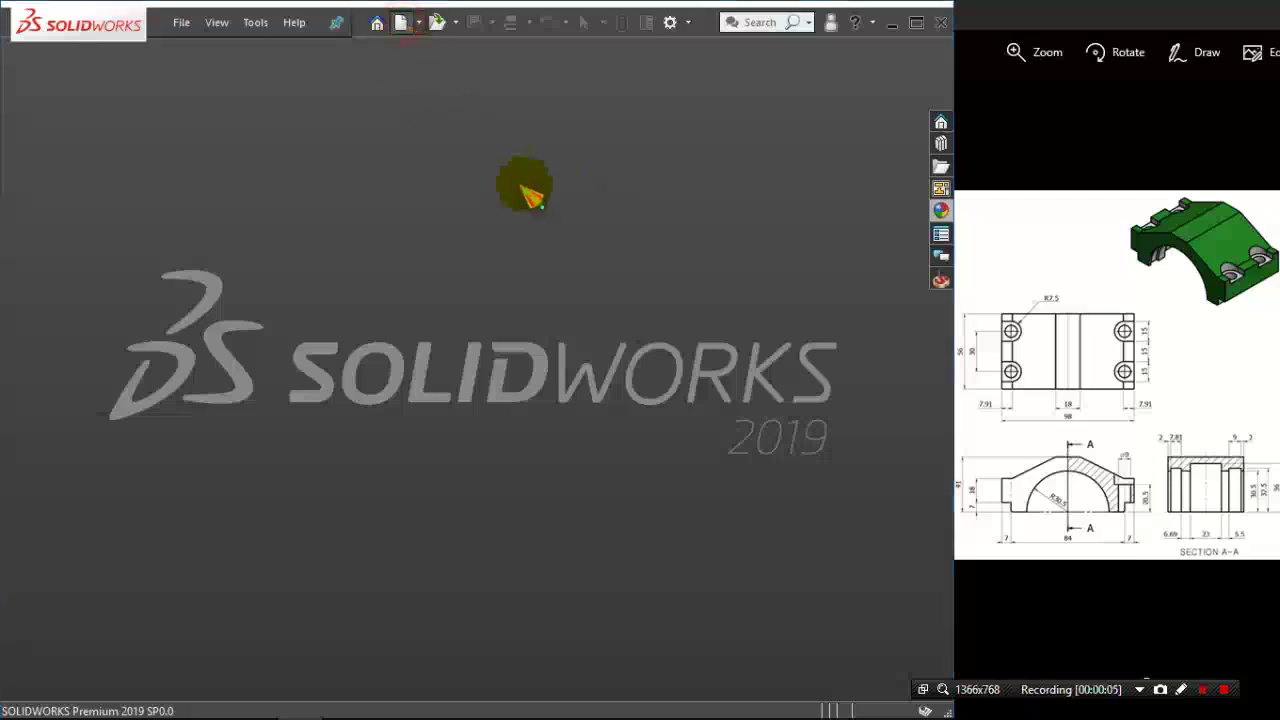
{"action": "left_click", "coordinate": [399, 195]}
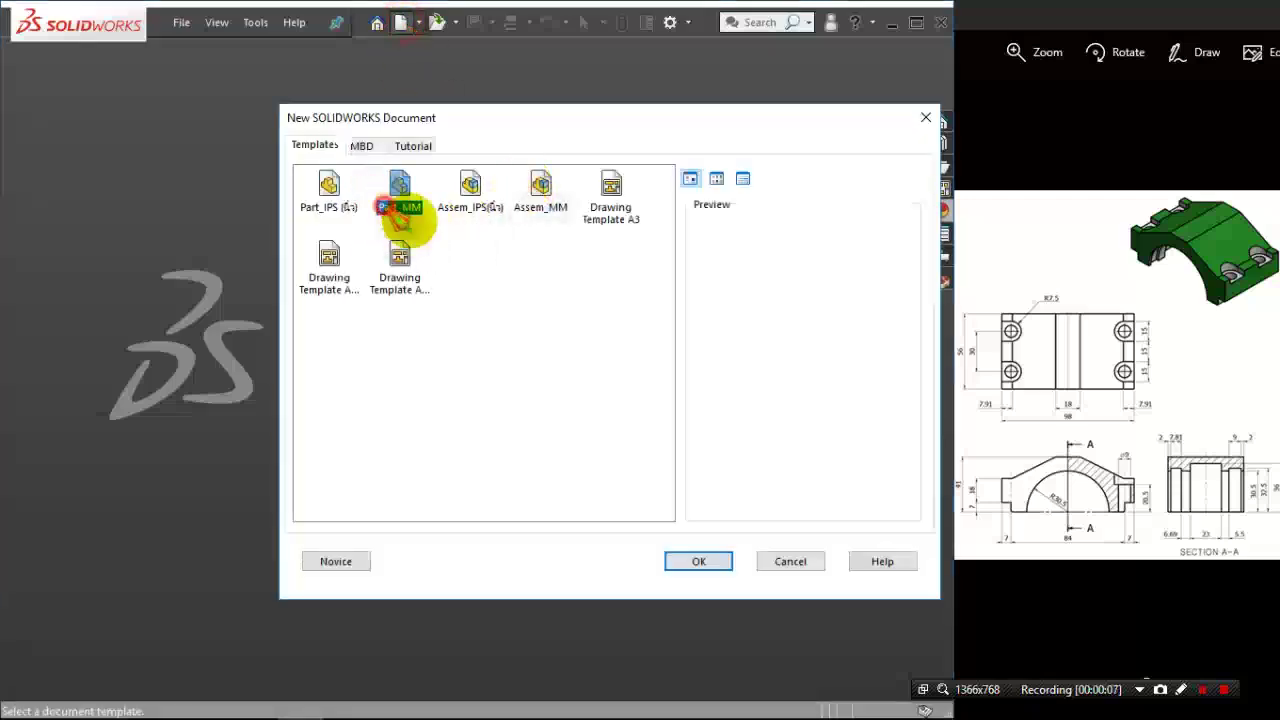
{"action": "left_click", "coordinate": [700, 561]}
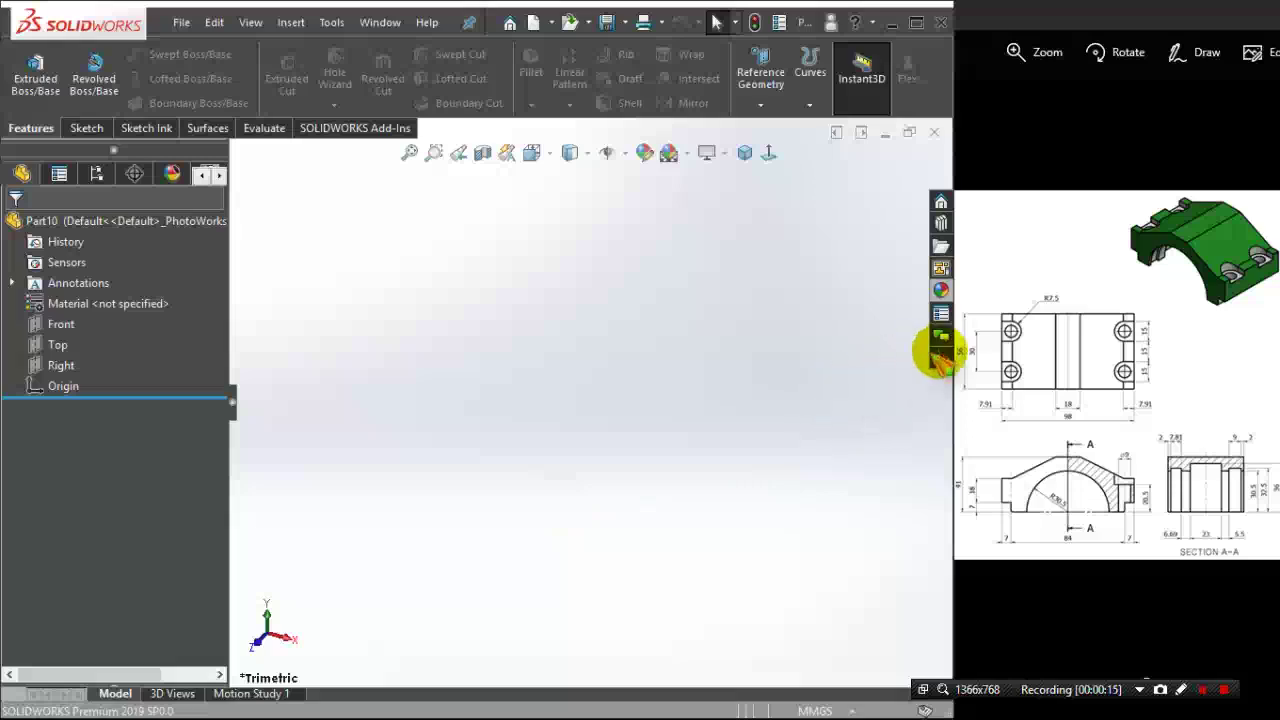
- Narrow the FeatureManager panel and start Sketch1 on the Front plane
{"action": "left_click", "coordinate": [940, 358]}
{"action": "left_click", "coordinate": [463, 415]}
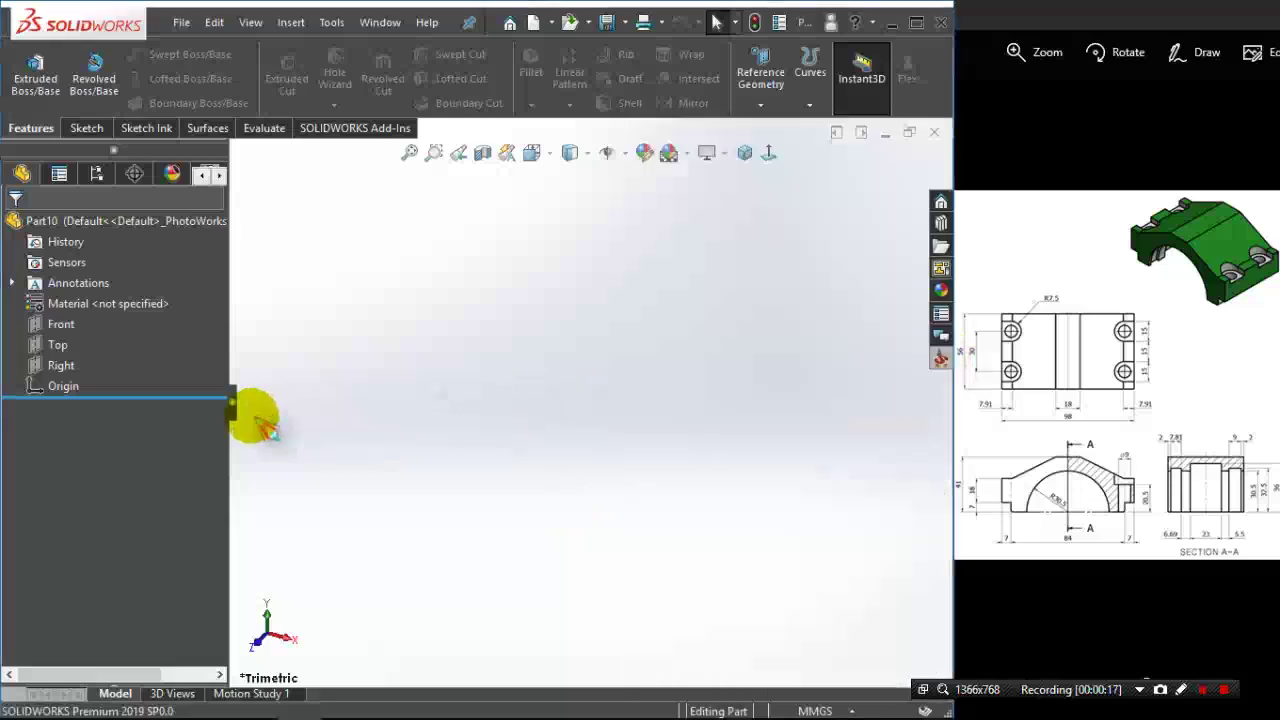
{"action": "left_click_drag", "start_coordinate": [232, 360], "coordinate": [140, 365]}
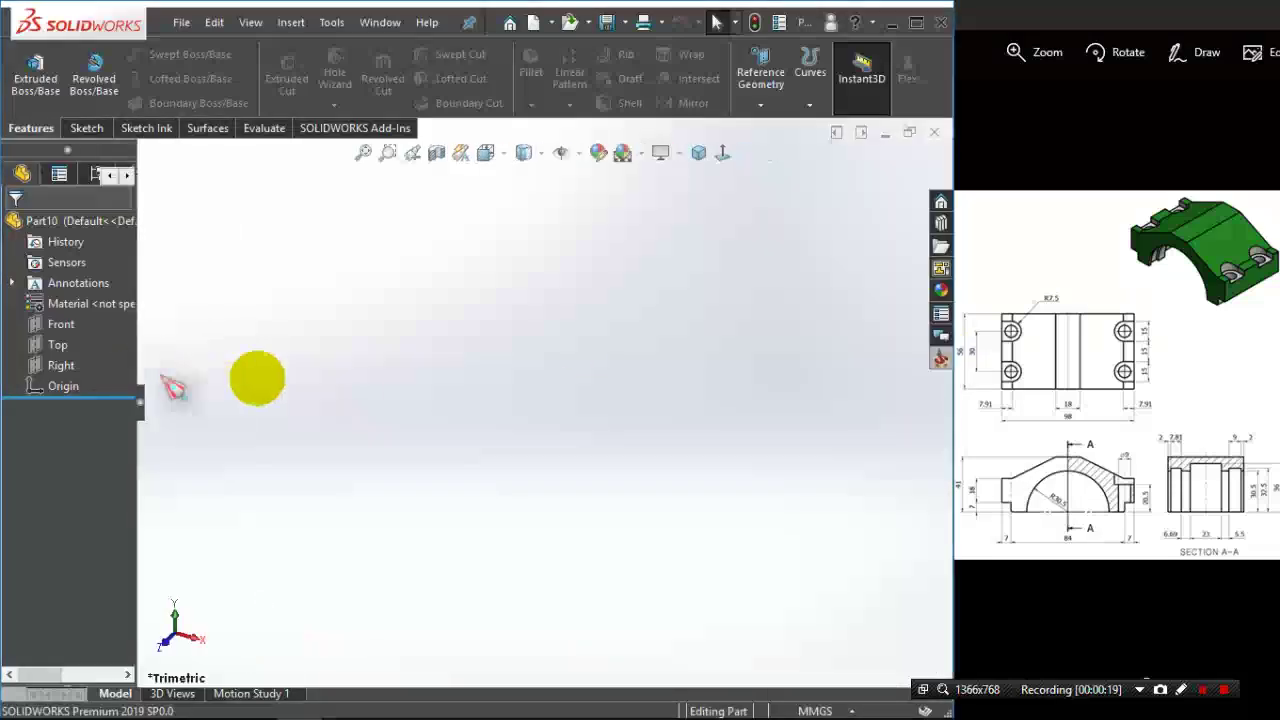
{"action": "left_click", "coordinate": [86, 128]}
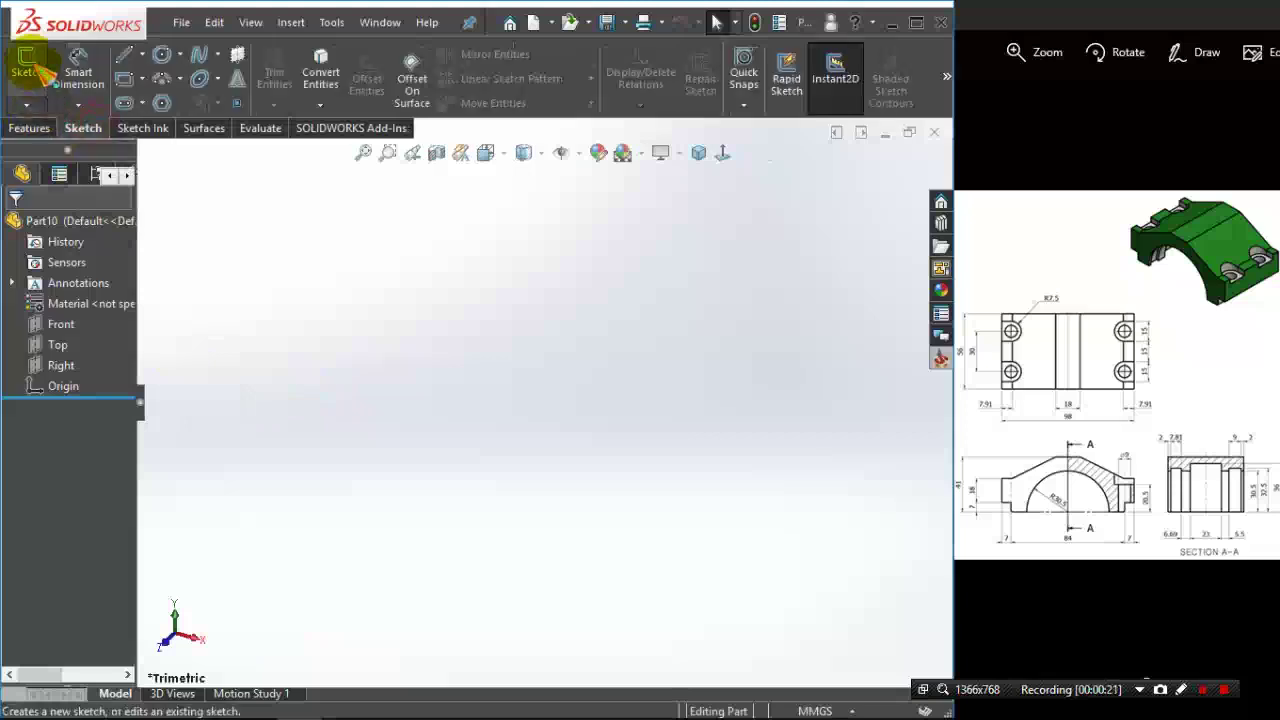
{"action": "left_click", "coordinate": [30, 70]}
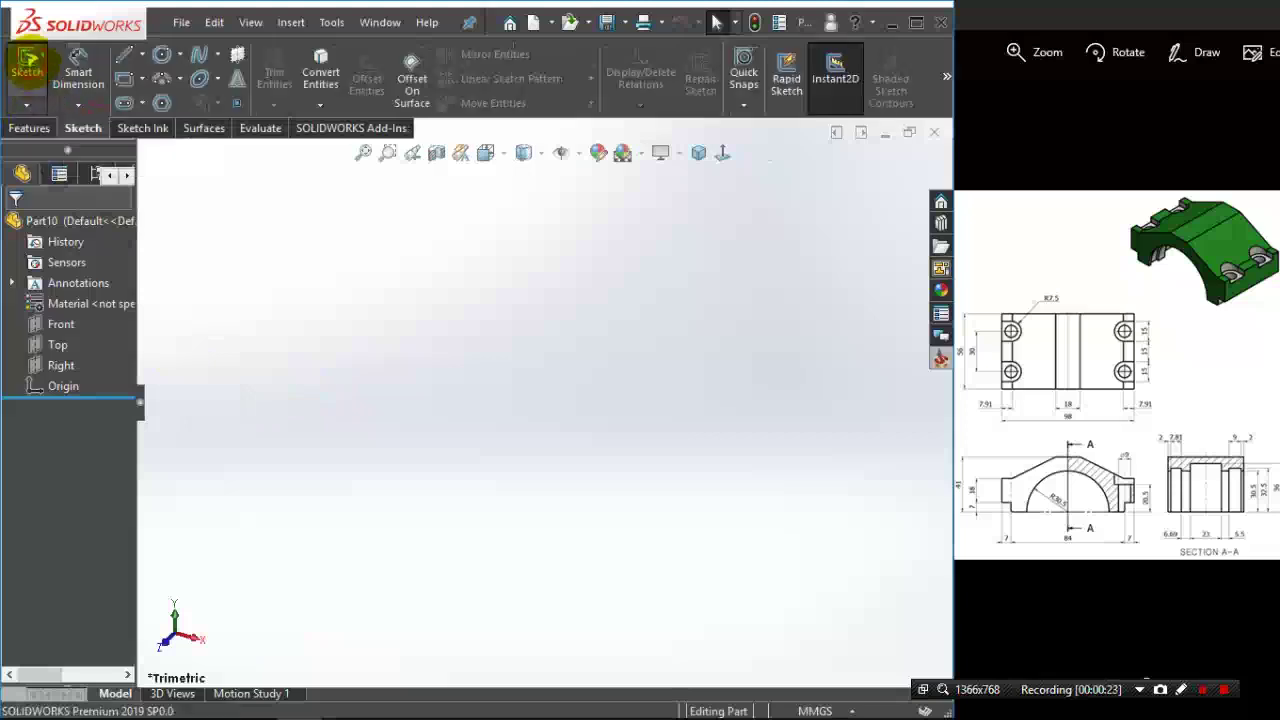
{"action": "left_click", "coordinate": [414, 263]}
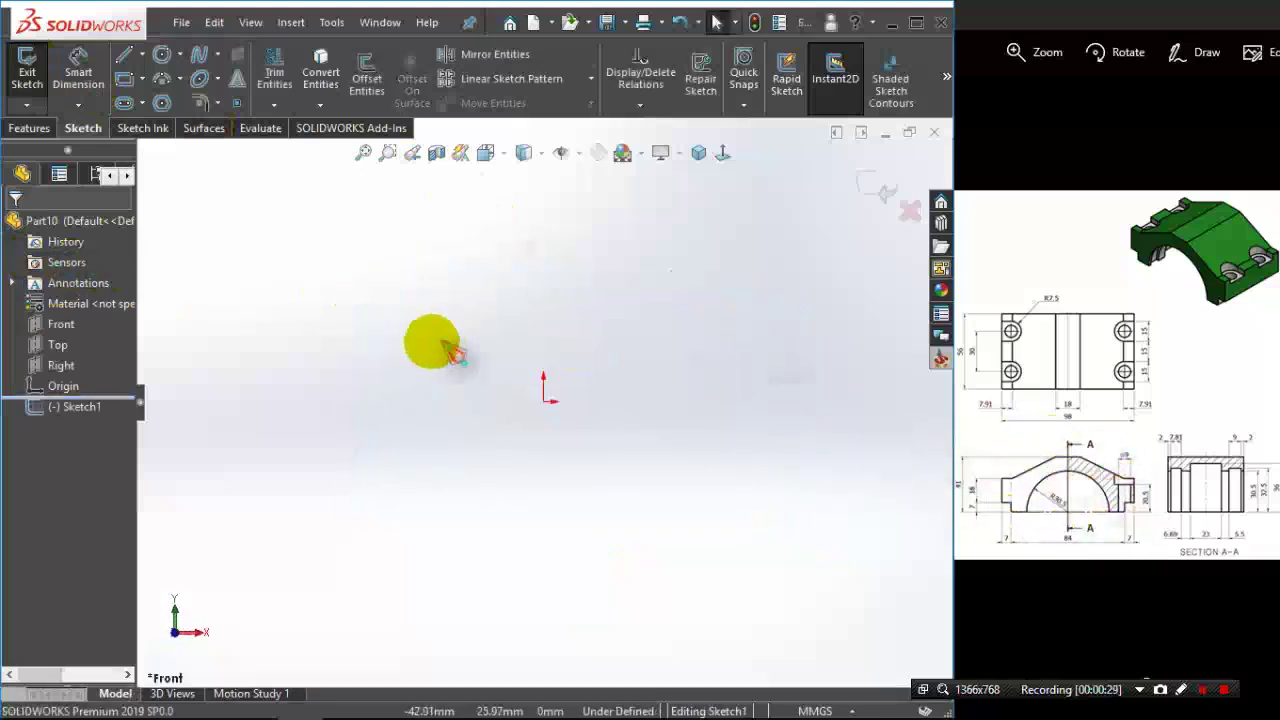
- Draw a vertical centerline up from the origin and enable Dynamic Mirror on it
{"action": "left_click", "coordinate": [145, 56]}
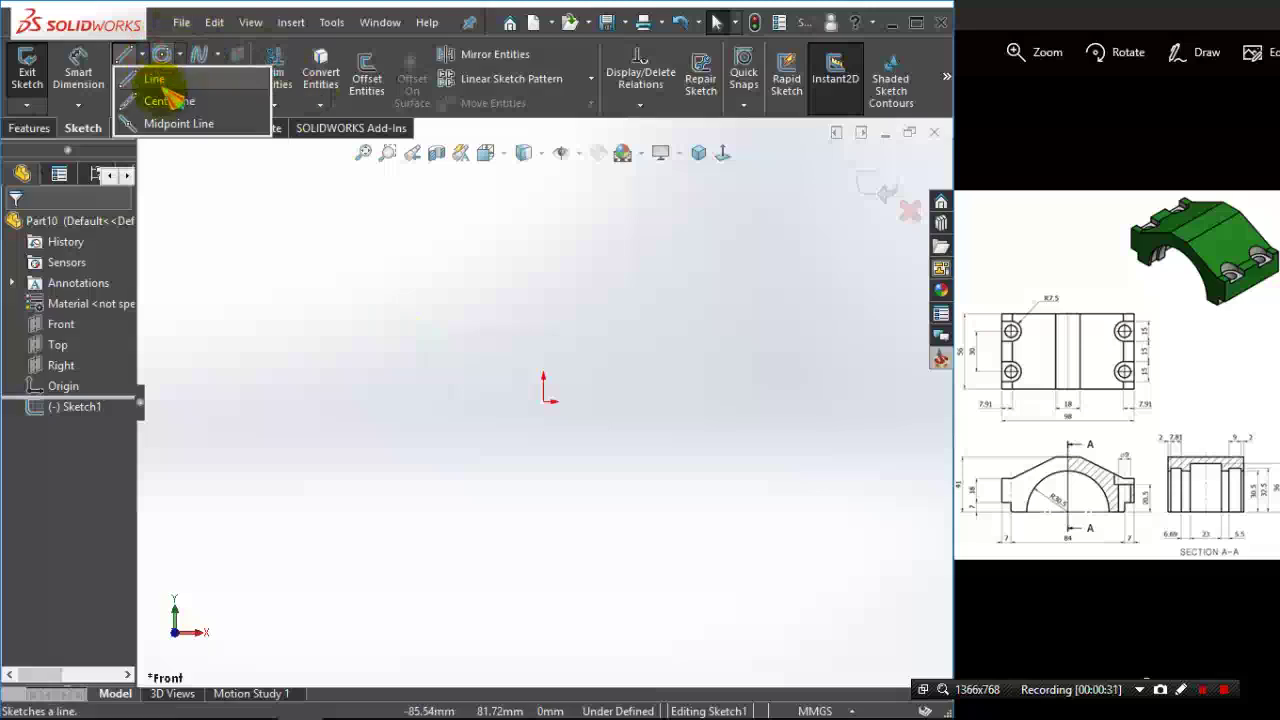
{"action": "left_click", "coordinate": [165, 95]}
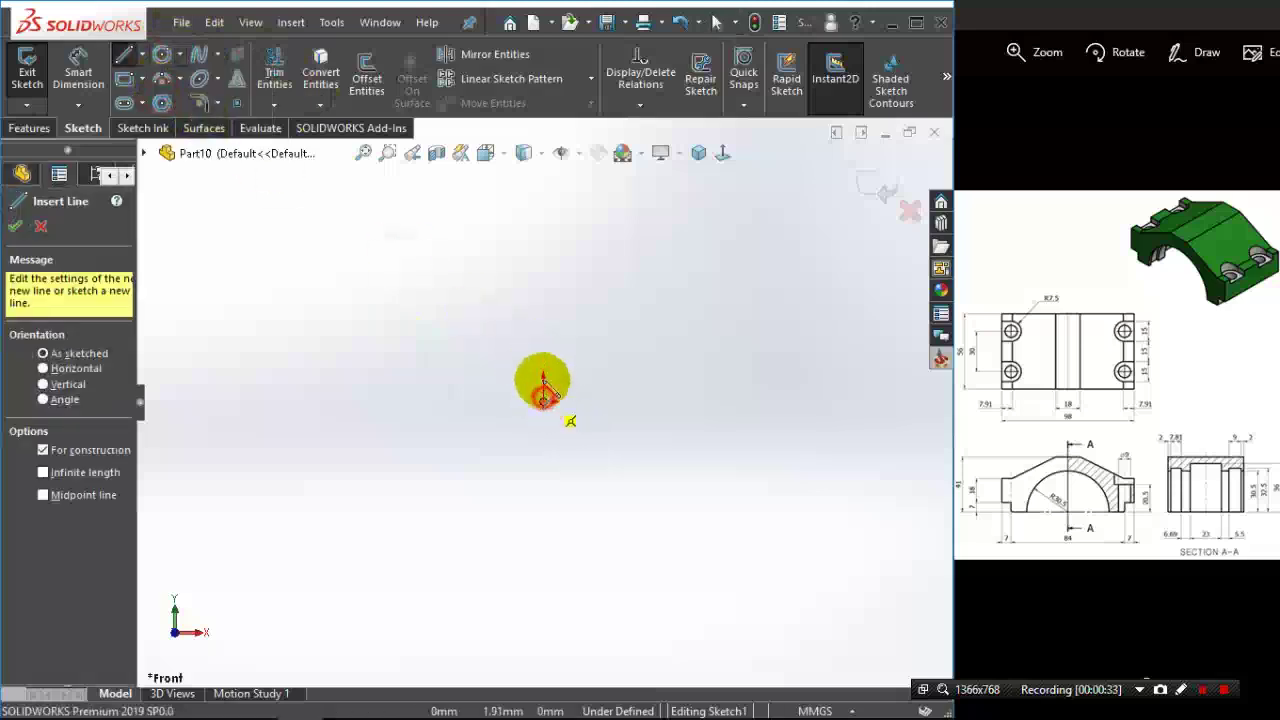
{"action": "left_click_drag", "start_coordinate": [543, 380], "coordinate": [543, 297]}
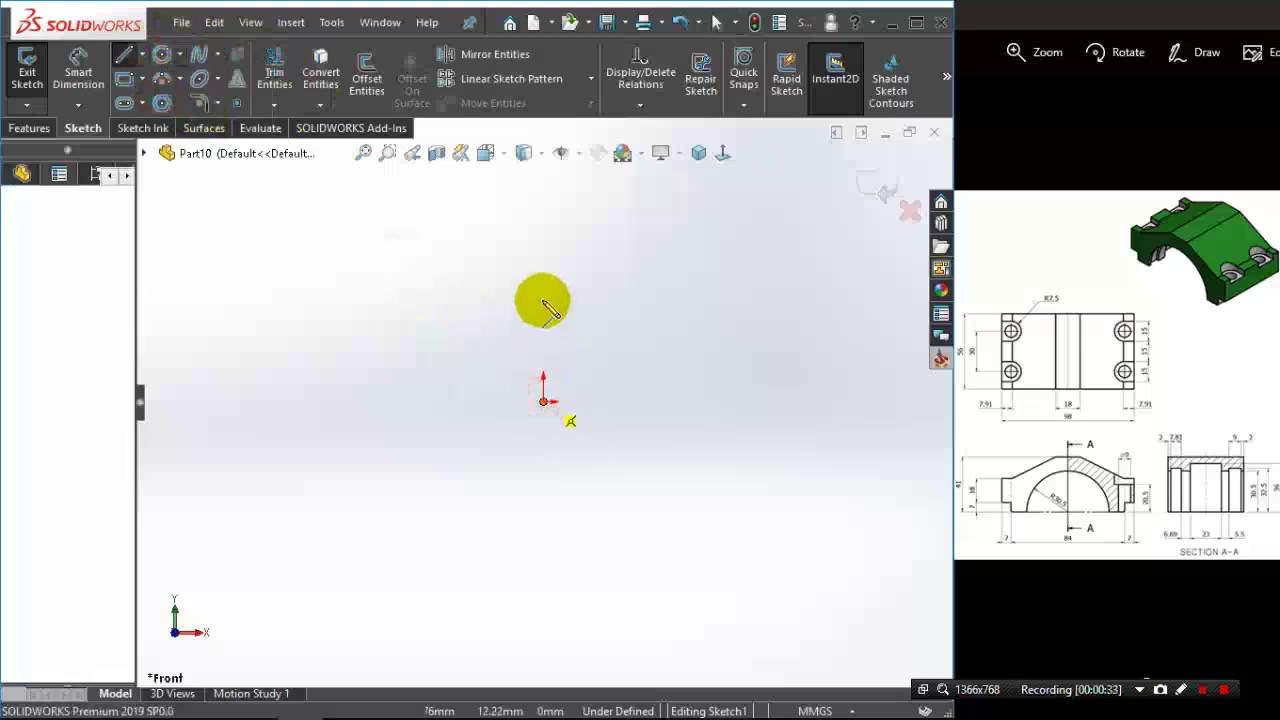
{"action": "left_click", "coordinate": [944, 86]}
{"action": "key", "text": "Escape"}
{"action": "scroll", "coordinate": [560, 290], "scroll_direction": "down", "scroll_amount": 2}
{"action": "key", "text": "Escape"}
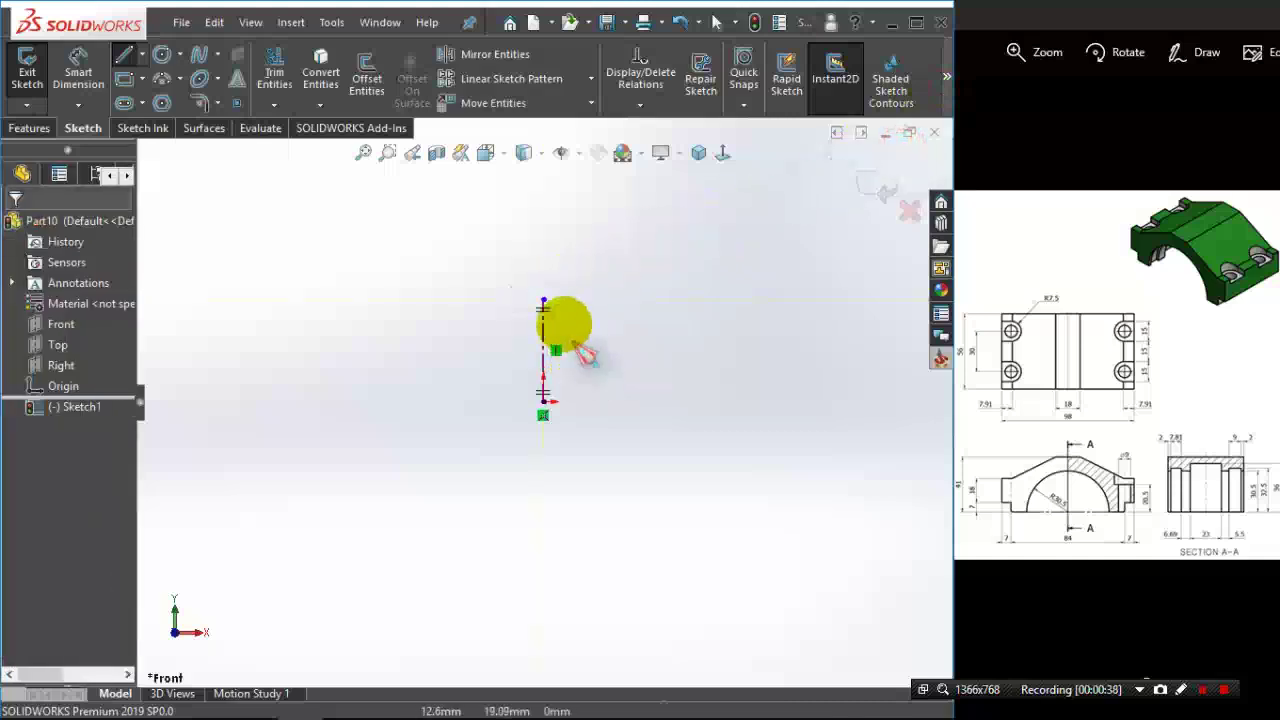
- Draw the half outline: top flat, slanted side, shoulder, end edge, bottom step and notch drop
{"action": "left_click", "coordinate": [124, 54]}
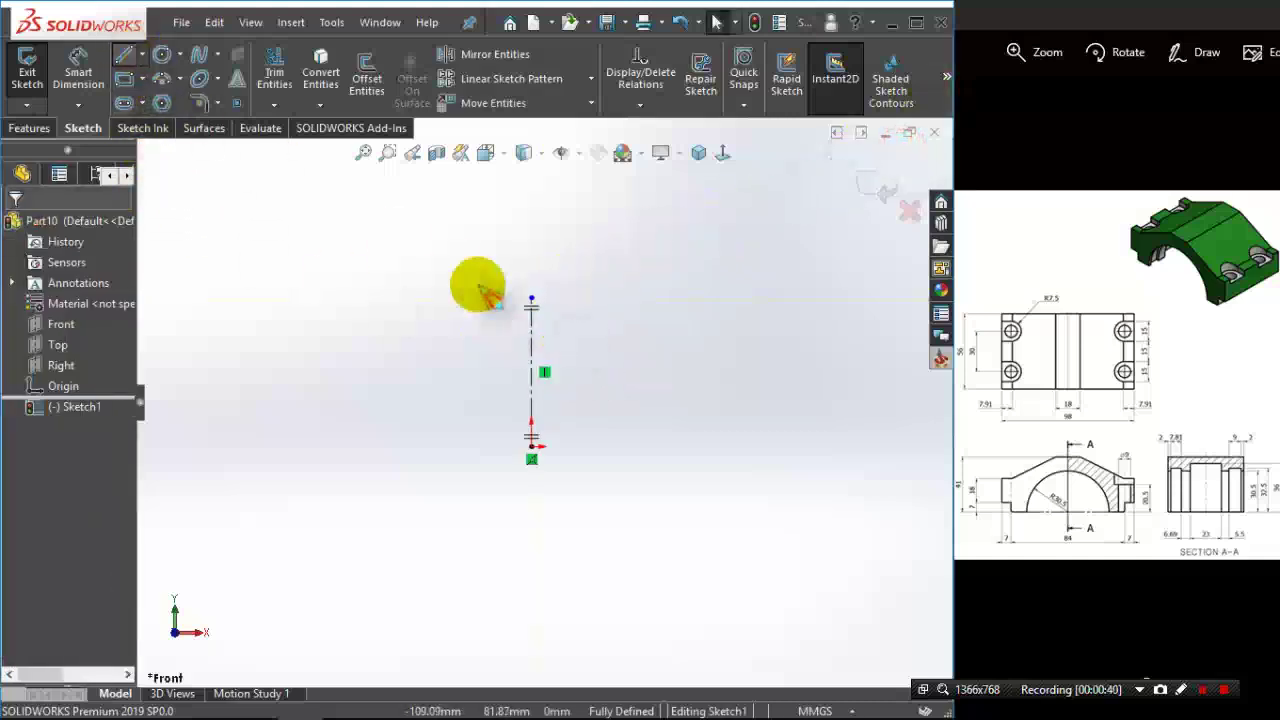
{"action": "left_click", "coordinate": [530, 297]}
{"action": "left_click", "coordinate": [578, 298]}
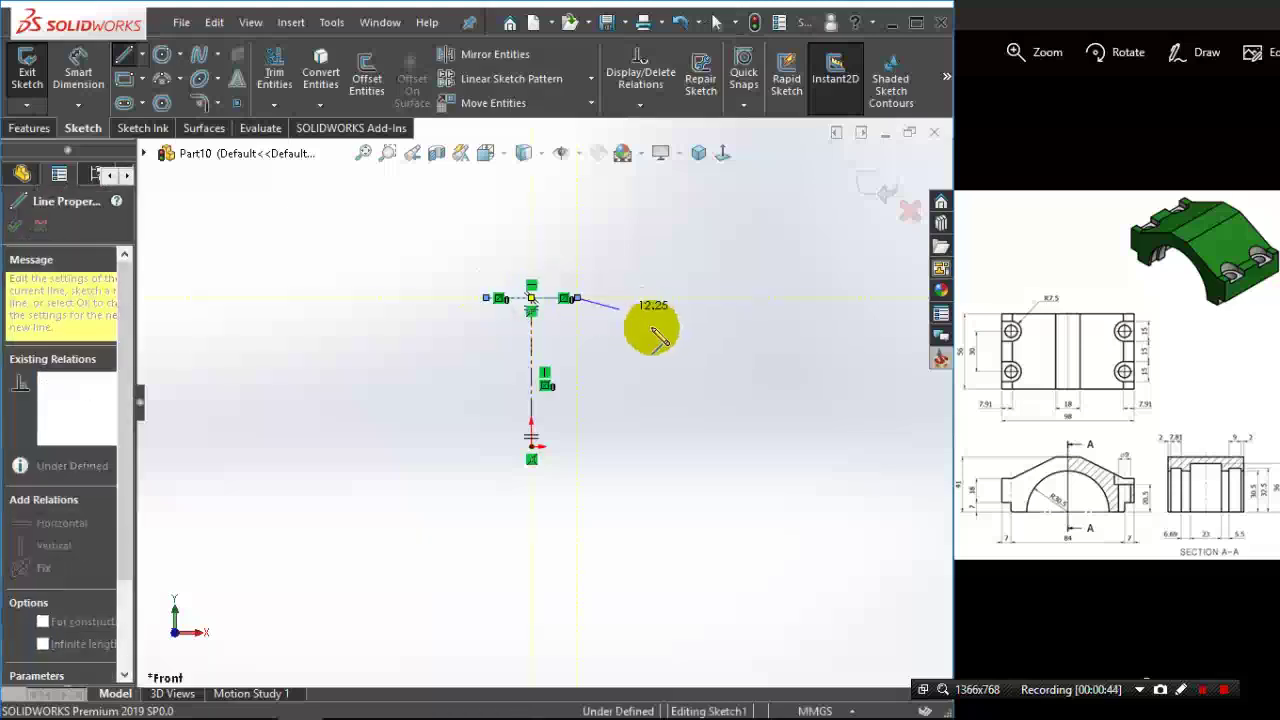
{"action": "left_click", "coordinate": [681, 372]}
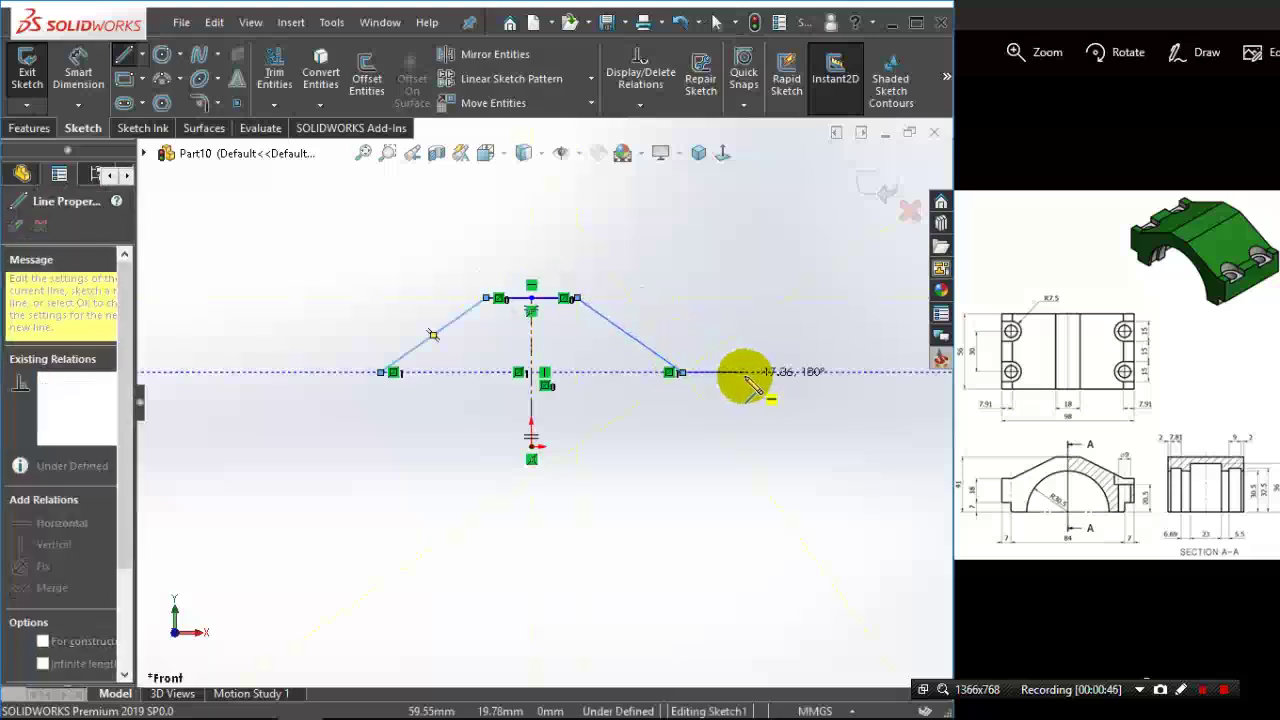
{"action": "left_click", "coordinate": [735, 372]}
{"action": "left_click", "coordinate": [744, 432]}
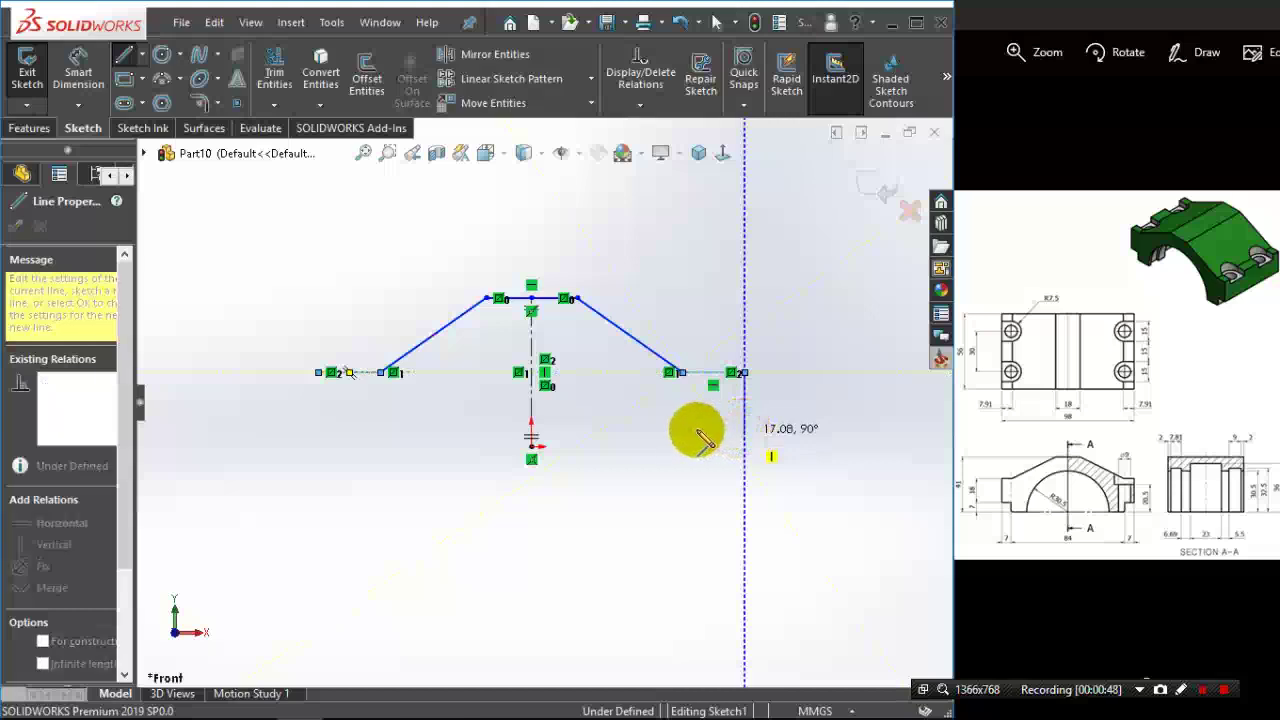
{"action": "left_click", "coordinate": [679, 432]}
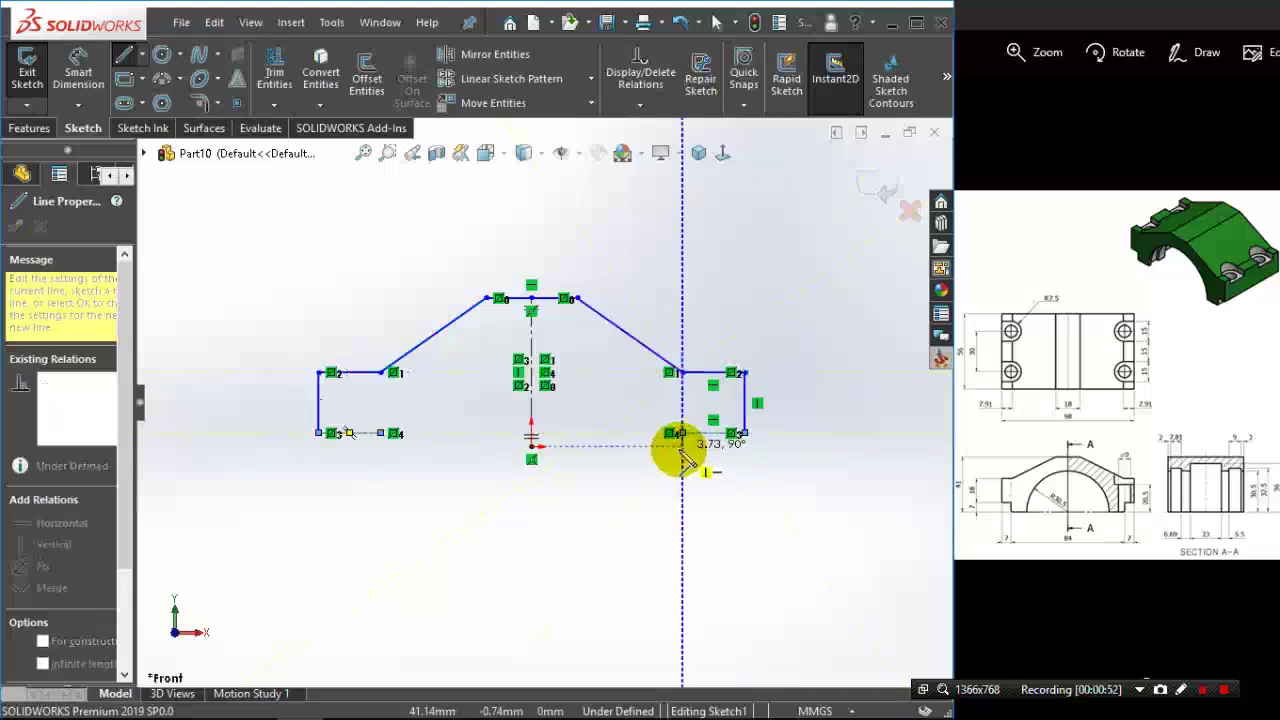
{"action": "left_click", "coordinate": [680, 446]}
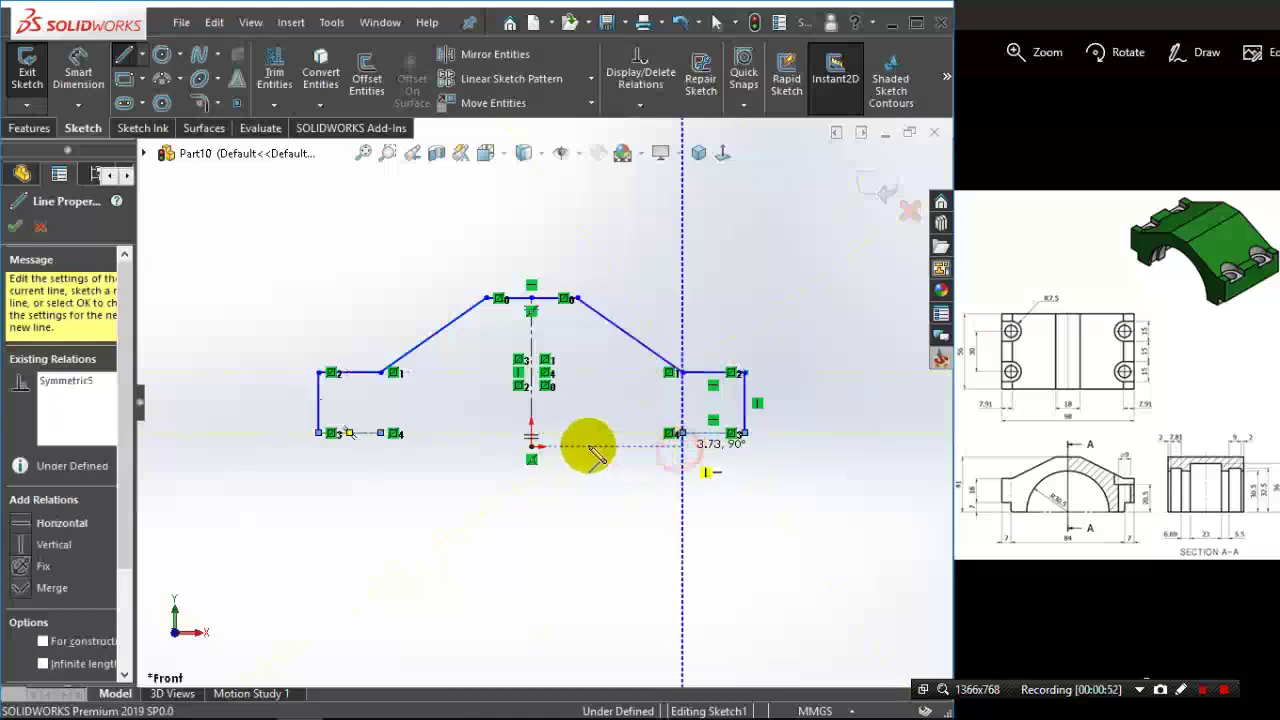
{"action": "scroll", "coordinate": [586, 380], "scroll_direction": "down", "scroll_amount": 2}
{"action": "right_click", "coordinate": [591, 392]}
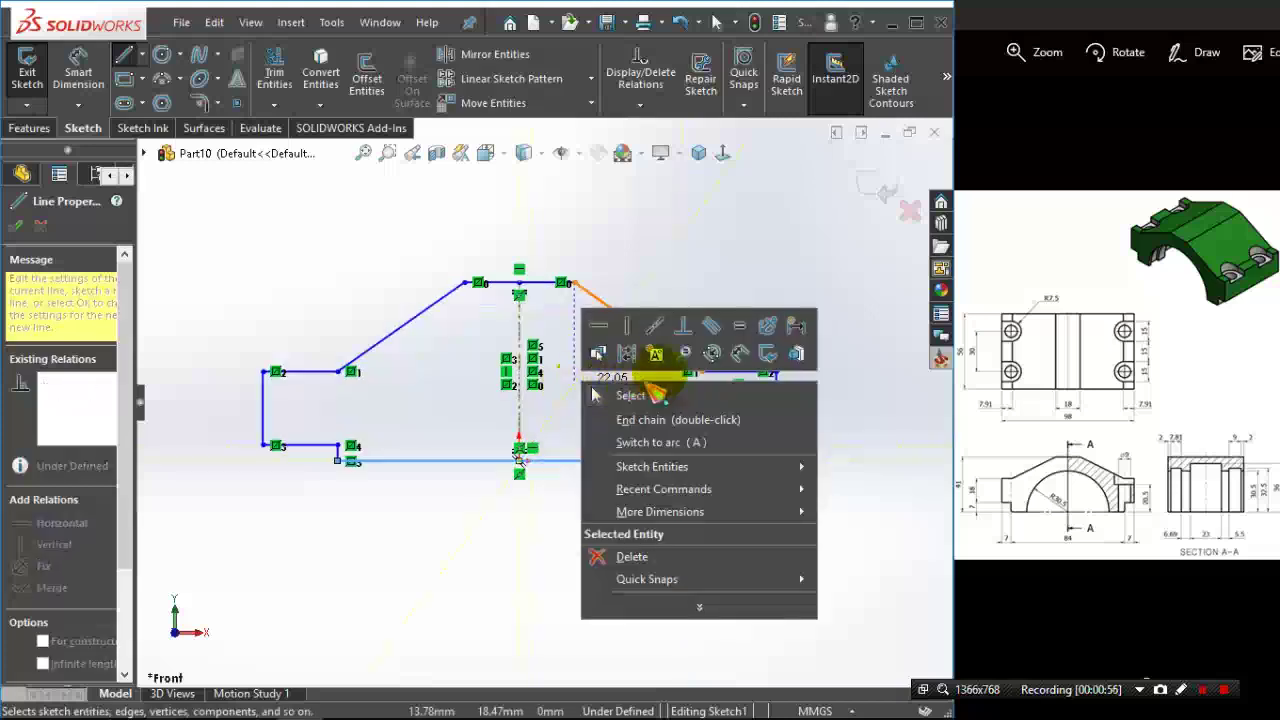
- Dimension the short foot step line as 7 mm
{"action": "left_click", "coordinate": [740, 353]}
{"action": "left_click", "coordinate": [616, 425]}
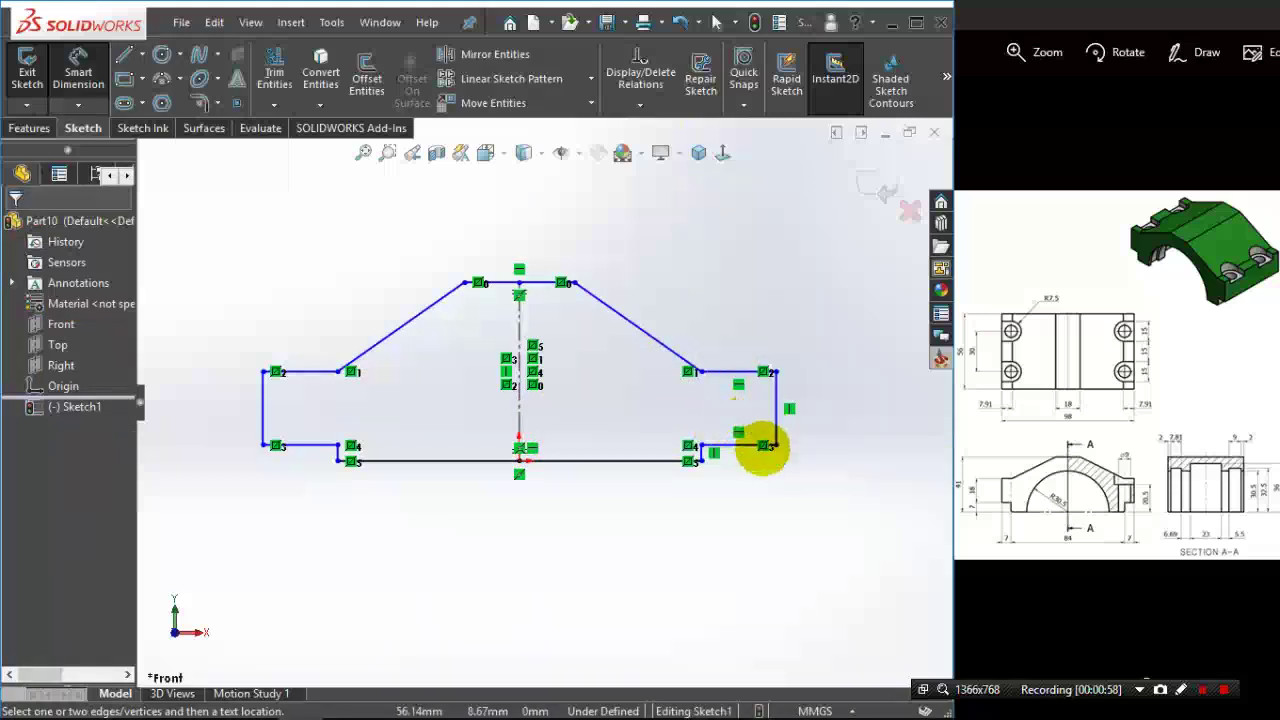
{"action": "left_click", "coordinate": [748, 447]}
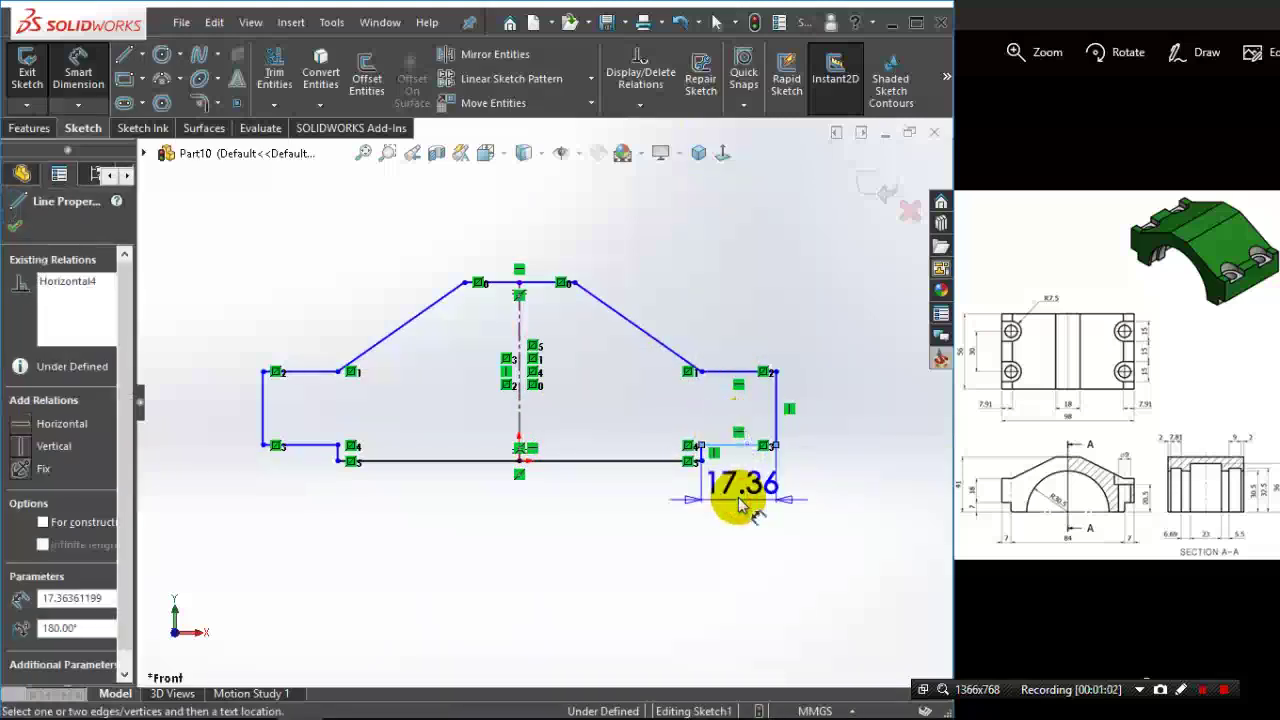
{"action": "left_click", "coordinate": [740, 505]}
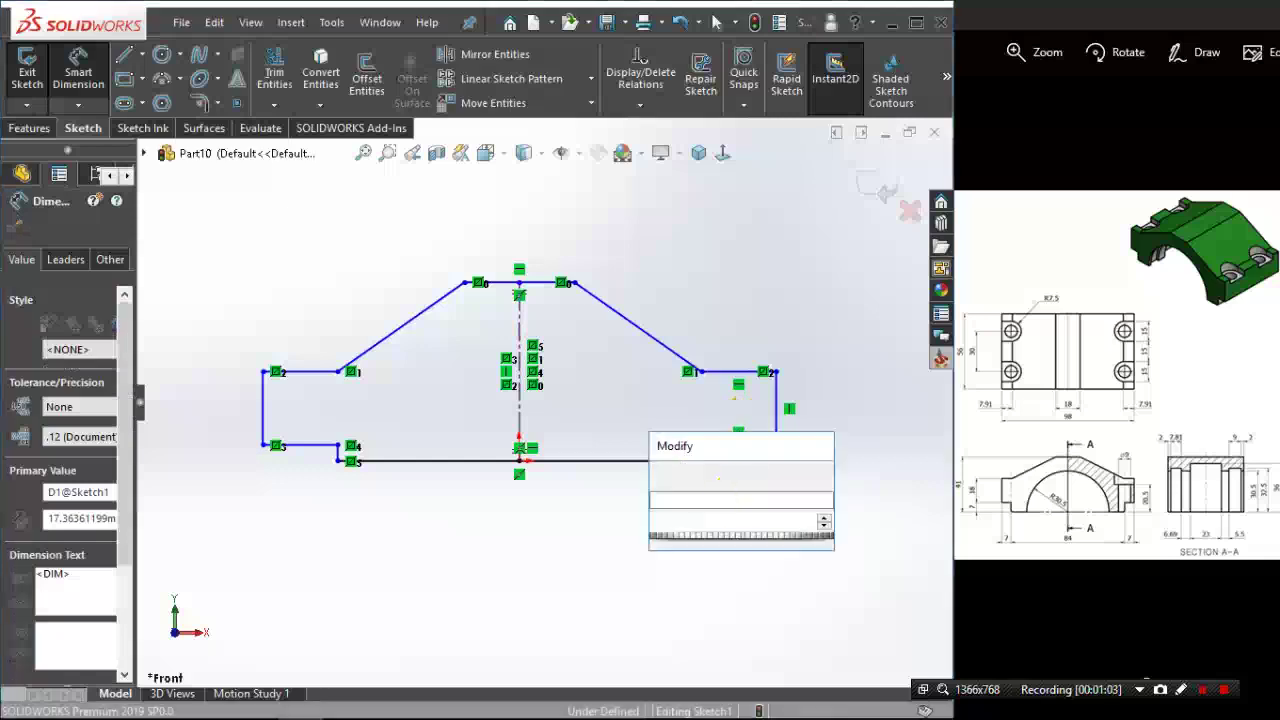
{"action": "type", "text": "7"}
{"action": "key", "text": "Return"}
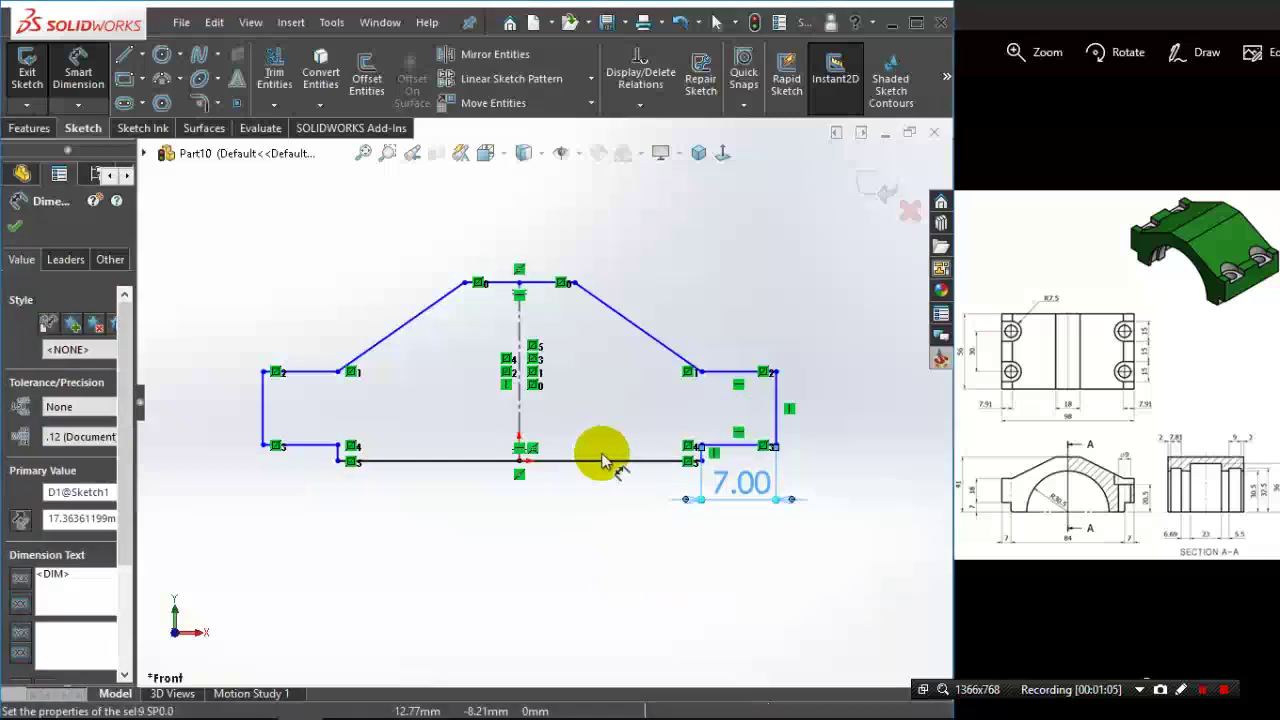
{"action": "key", "text": "Escape"}
- Dimension the bottom span at 84 mm and the top flat at 18 mm
{"action": "left_click", "coordinate": [575, 520]}
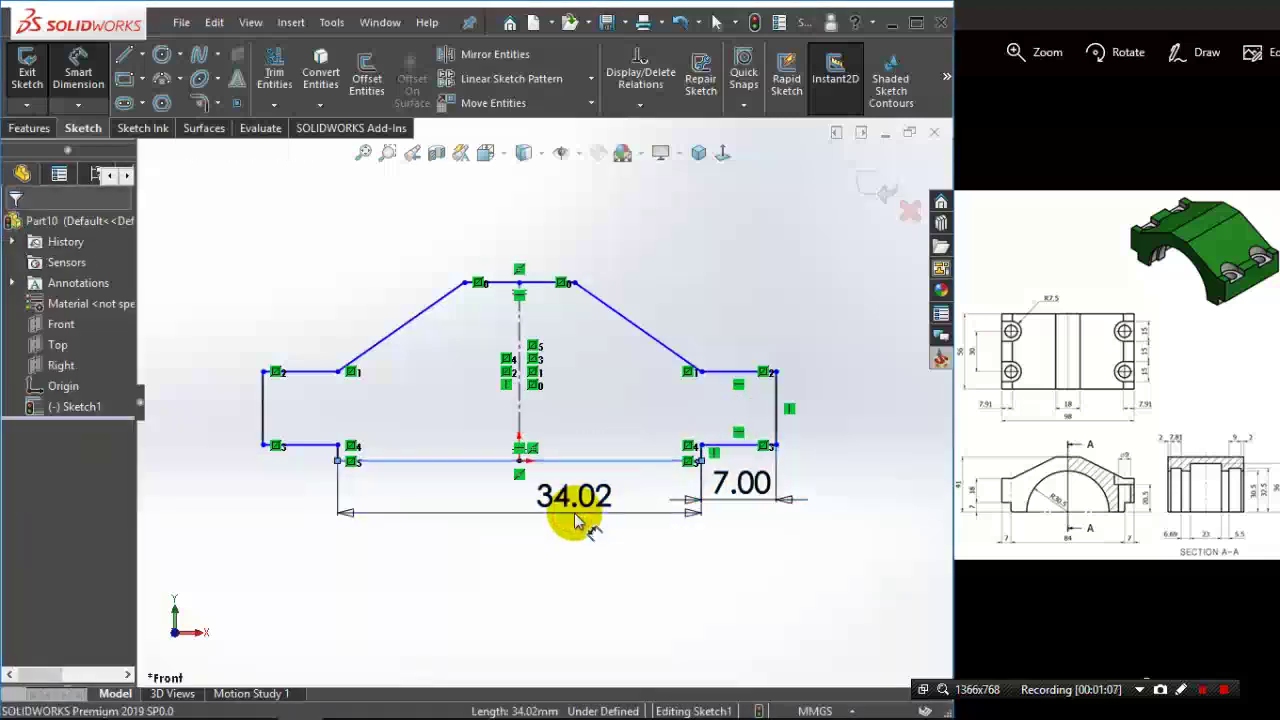
{"action": "left_click", "coordinate": [575, 520]}
{"action": "type", "text": "84"}
{"action": "key", "text": "Return"}
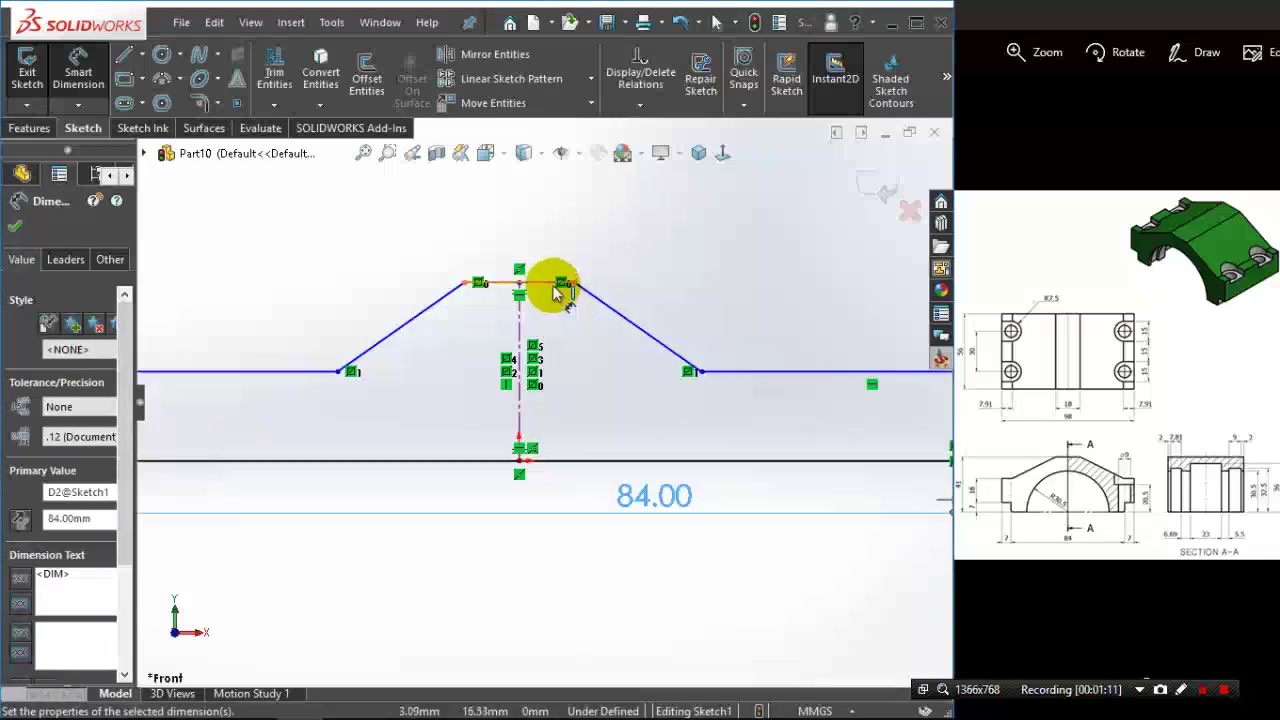
{"action": "left_click", "coordinate": [549, 235]}
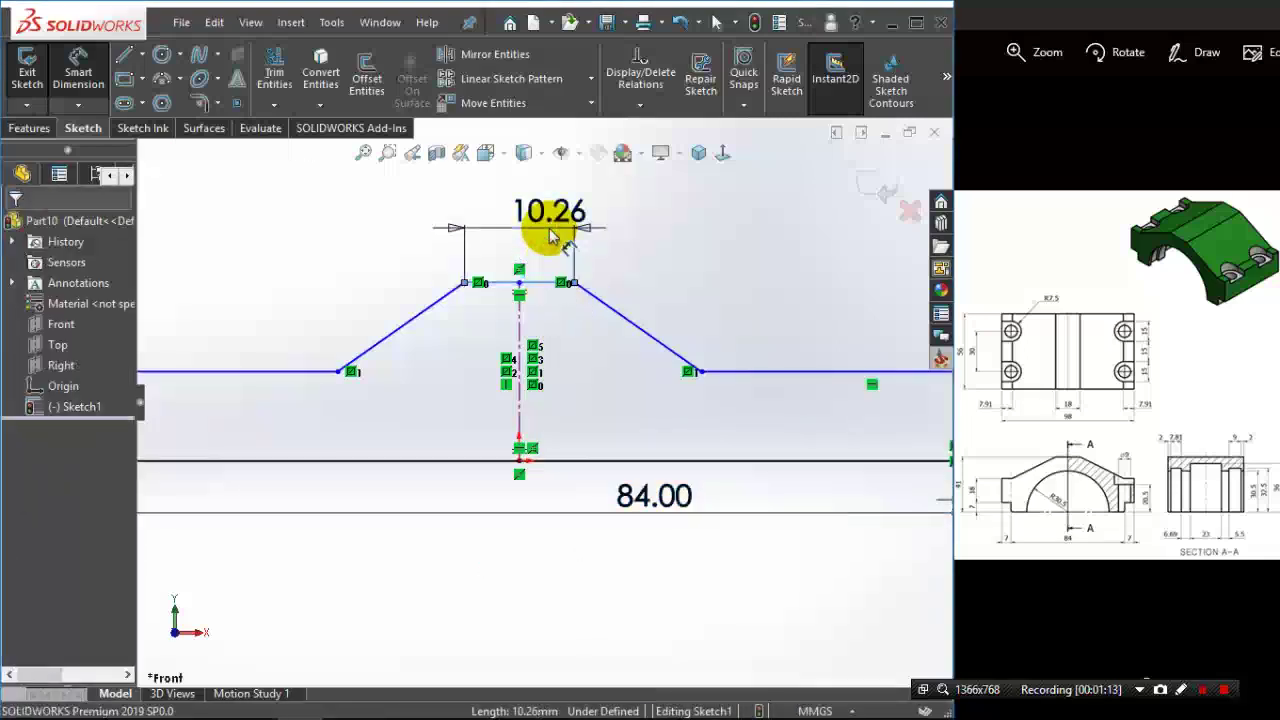
{"action": "left_click", "coordinate": [549, 235]}
{"action": "key", "text": "Return"}
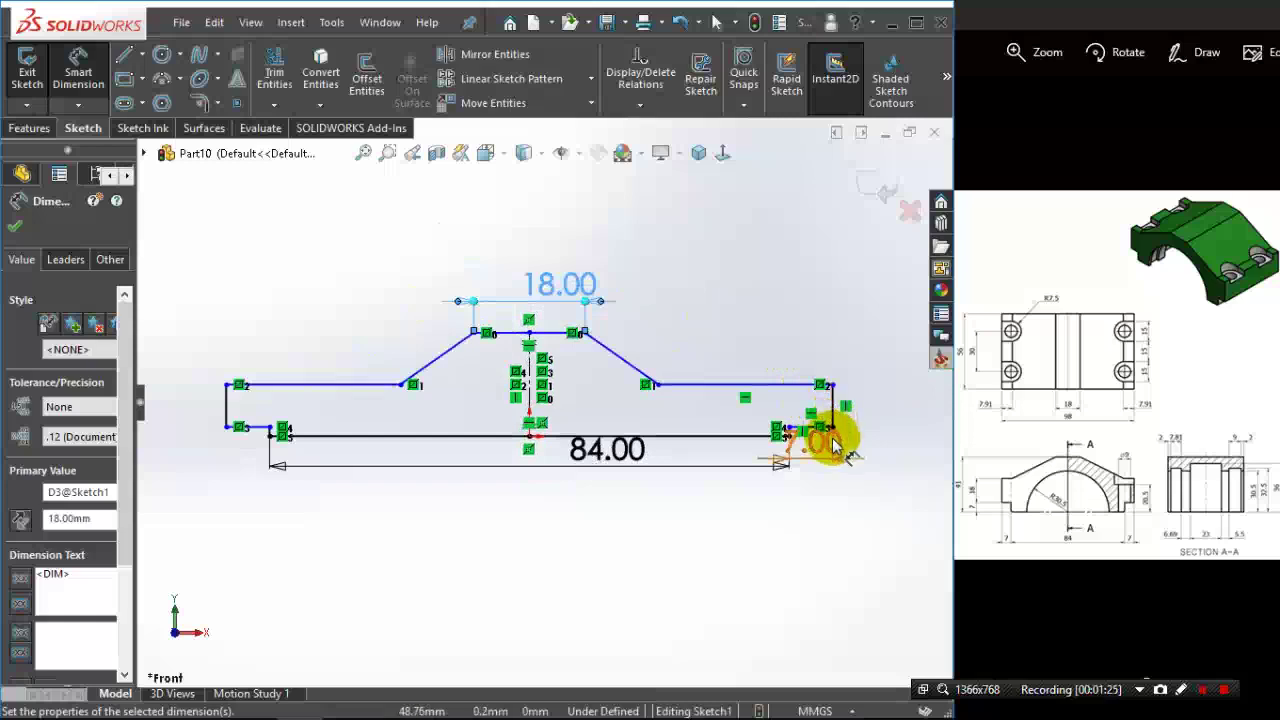
- Dimension the two short vertical edges, setting the second one to 3.5 mm
{"action": "scroll", "coordinate": [835, 445], "scroll_direction": "down", "scroll_amount": 2}
{"action": "scroll", "coordinate": [666, 411], "scroll_direction": "down", "scroll_amount": 1}
{"action": "scroll", "coordinate": [715, 445], "scroll_direction": "down", "scroll_amount": 2}
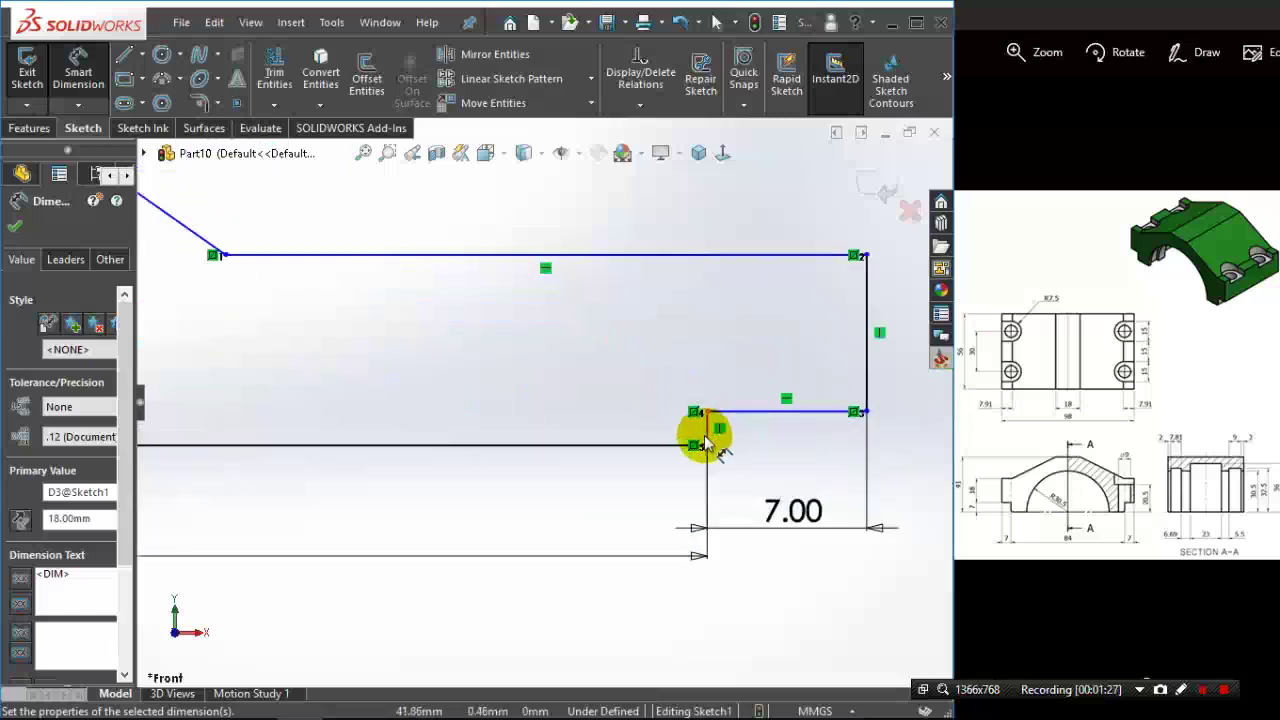
{"action": "left_click", "coordinate": [706, 438]}
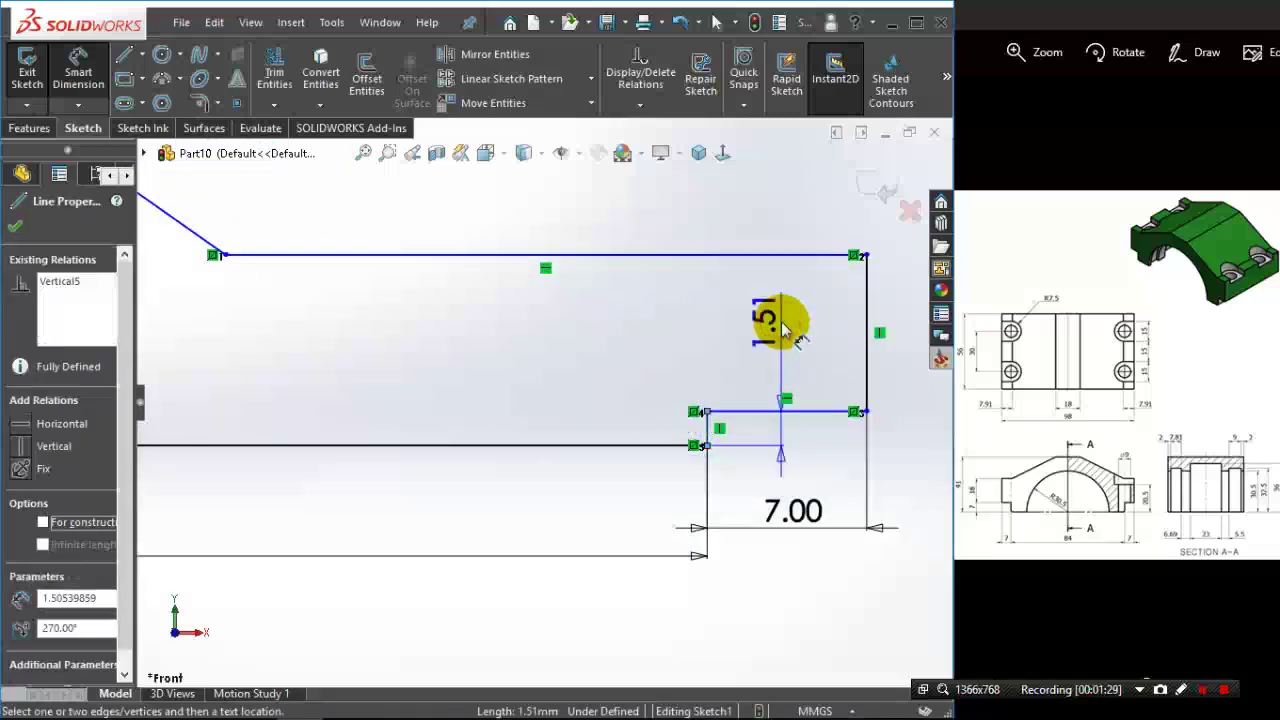
{"action": "left_click", "coordinate": [783, 322]}
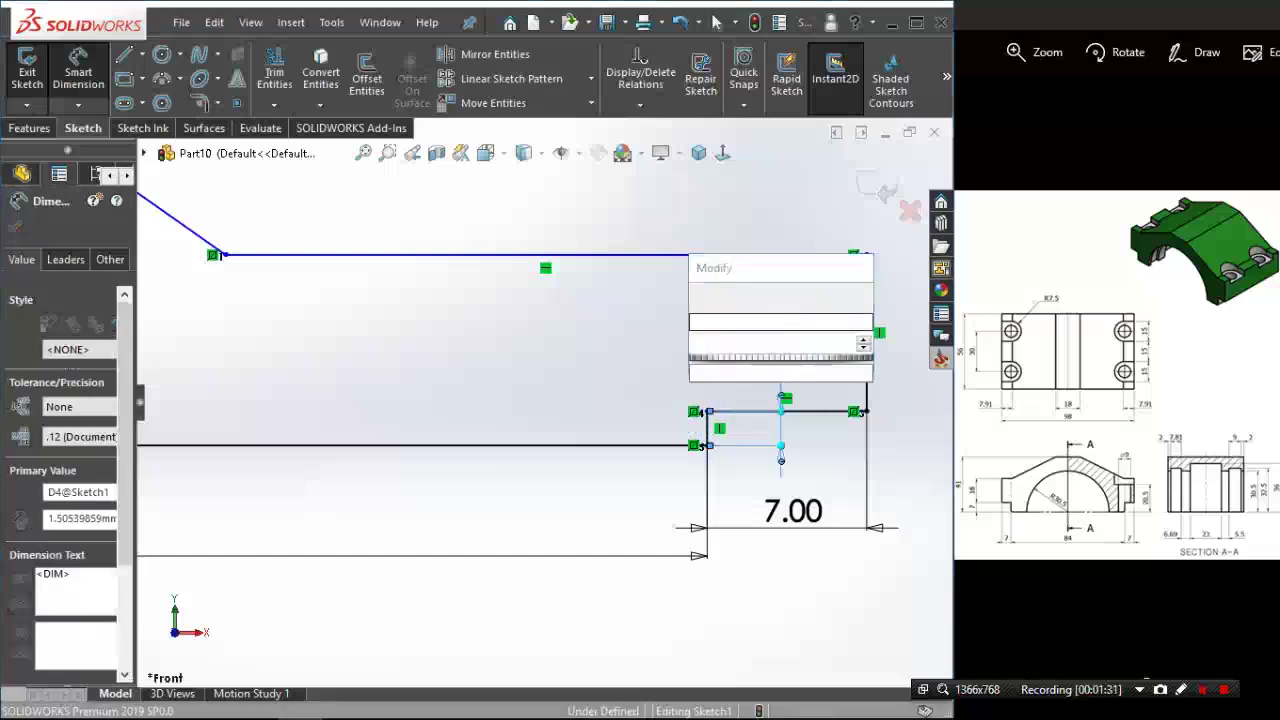
{"action": "key", "text": "Return"}
{"action": "left_click", "coordinate": [506, 316]}
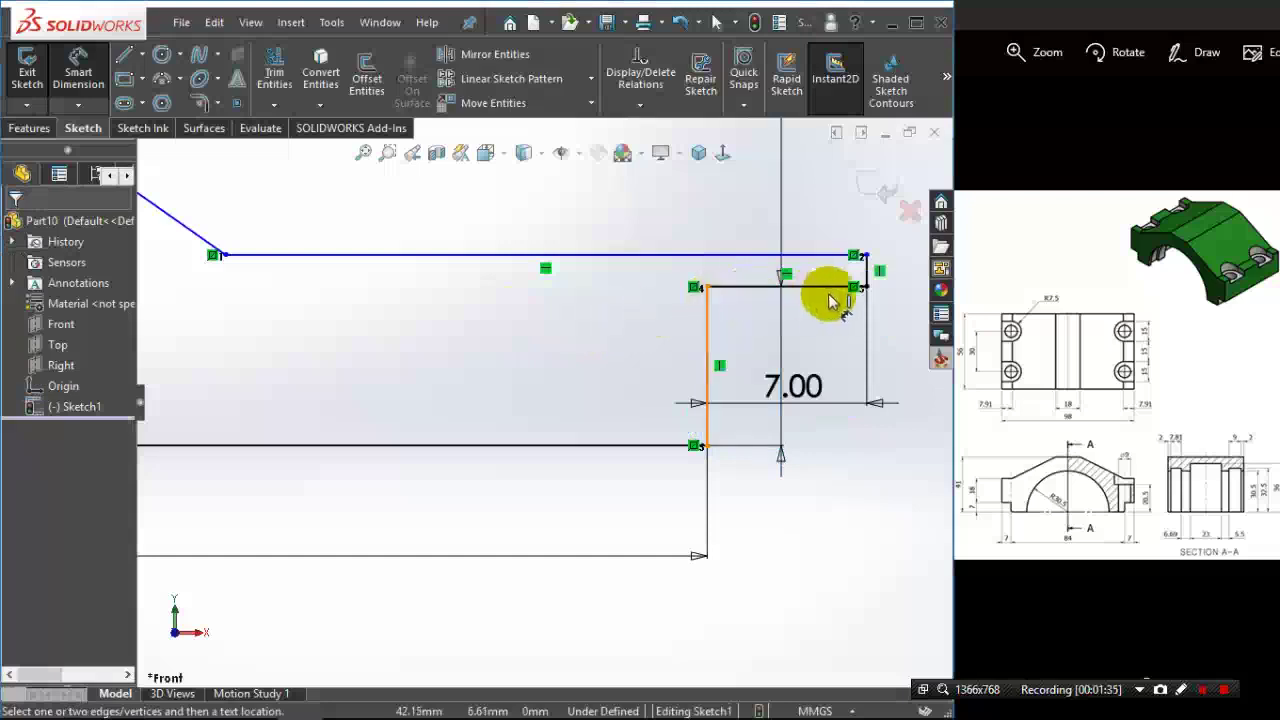
{"action": "left_click", "coordinate": [868, 283]}
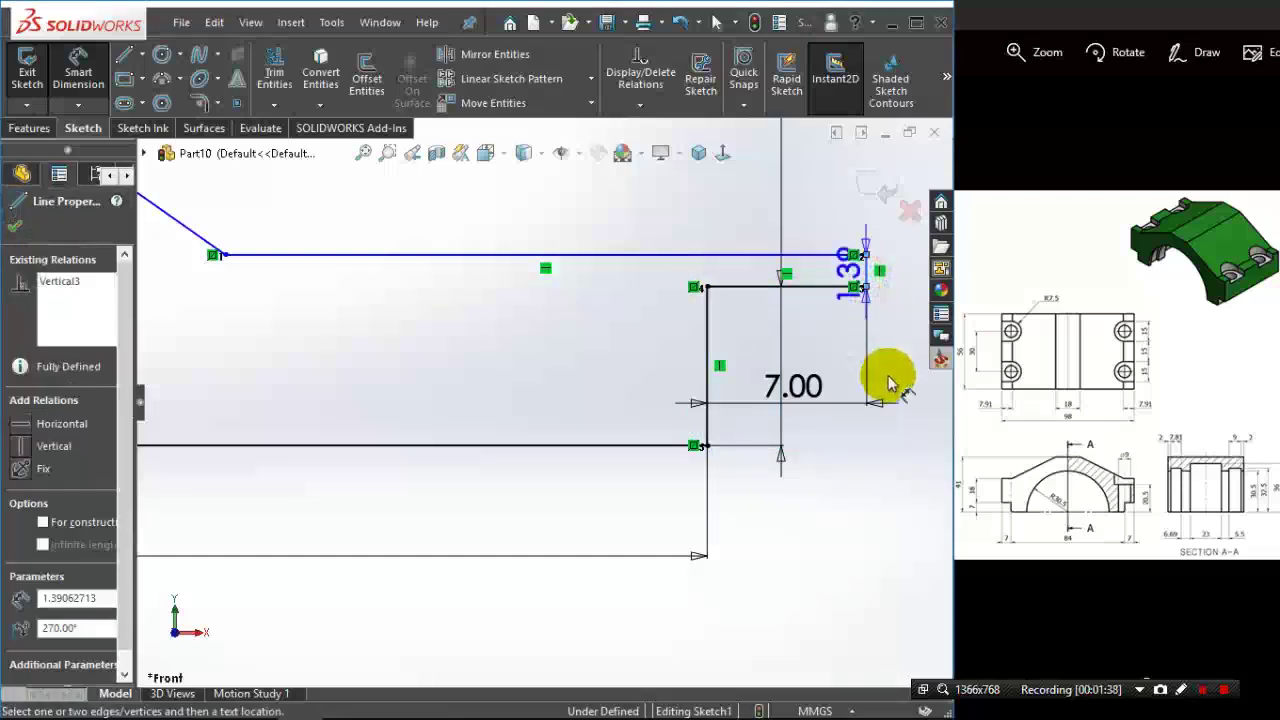
{"action": "left_click", "coordinate": [888, 383]}
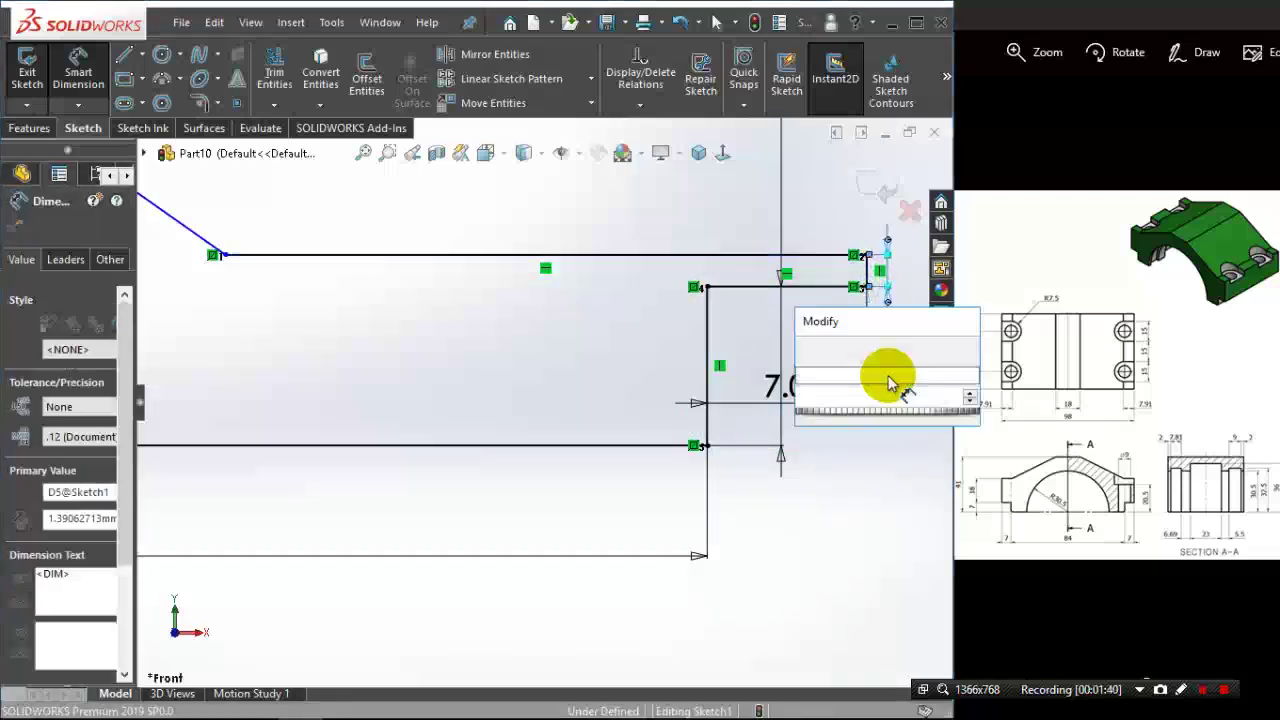
{"action": "type", "text": "3.5"}
{"action": "key", "text": "Return"}
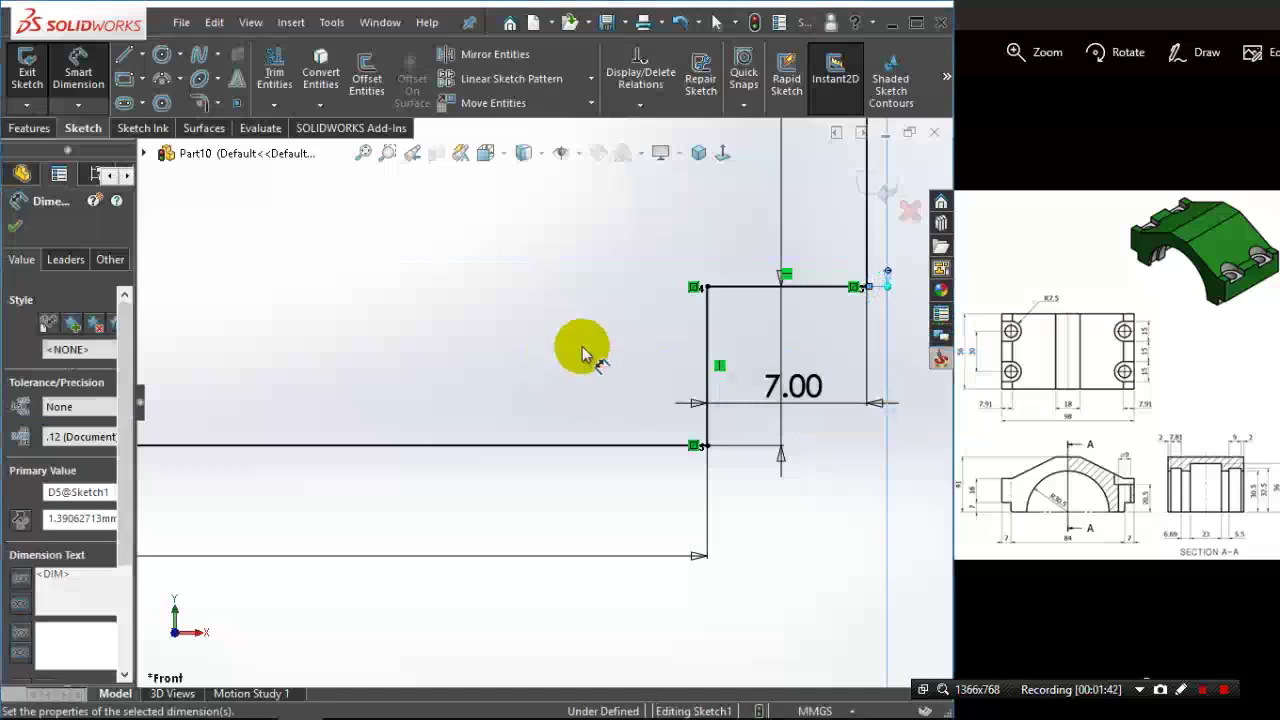
{"action": "scroll", "coordinate": [660, 355], "scroll_direction": "up", "scroll_amount": 3}
{"action": "scroll", "coordinate": [660, 365], "scroll_direction": "up", "scroll_amount": 3}
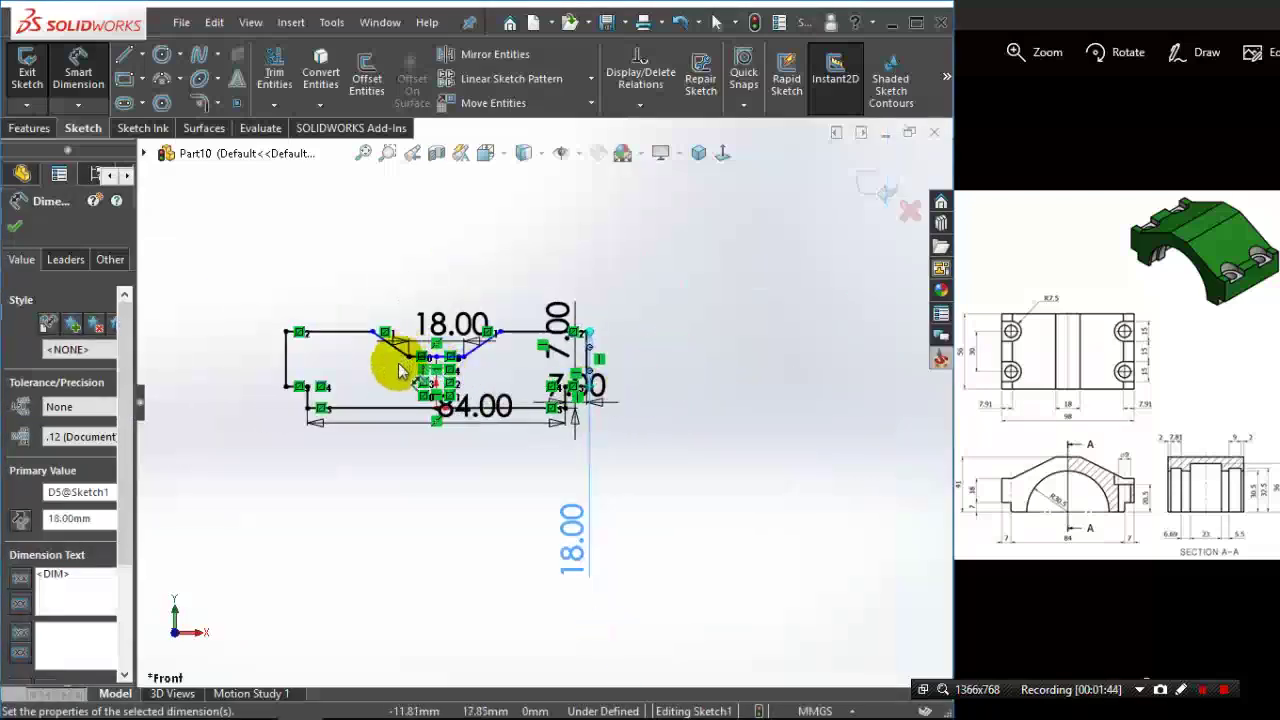
{"action": "scroll", "coordinate": [394, 360], "scroll_direction": "down", "scroll_amount": 3}
{"action": "scroll", "coordinate": [420, 372], "scroll_direction": "down", "scroll_amount": 1}
- Set the centerline height to 41 mm and the upper-left line length to 7.9 mm
{"action": "left_click", "coordinate": [548, 400]}
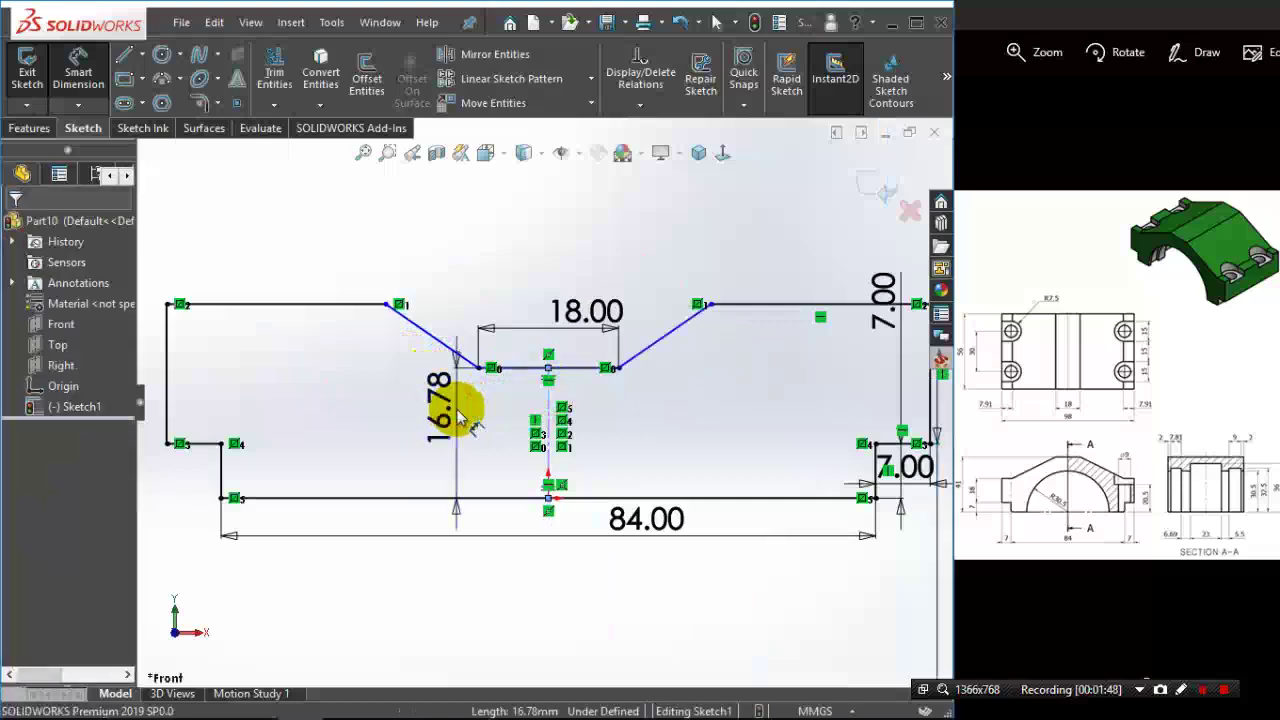
{"action": "left_click", "coordinate": [462, 414]}
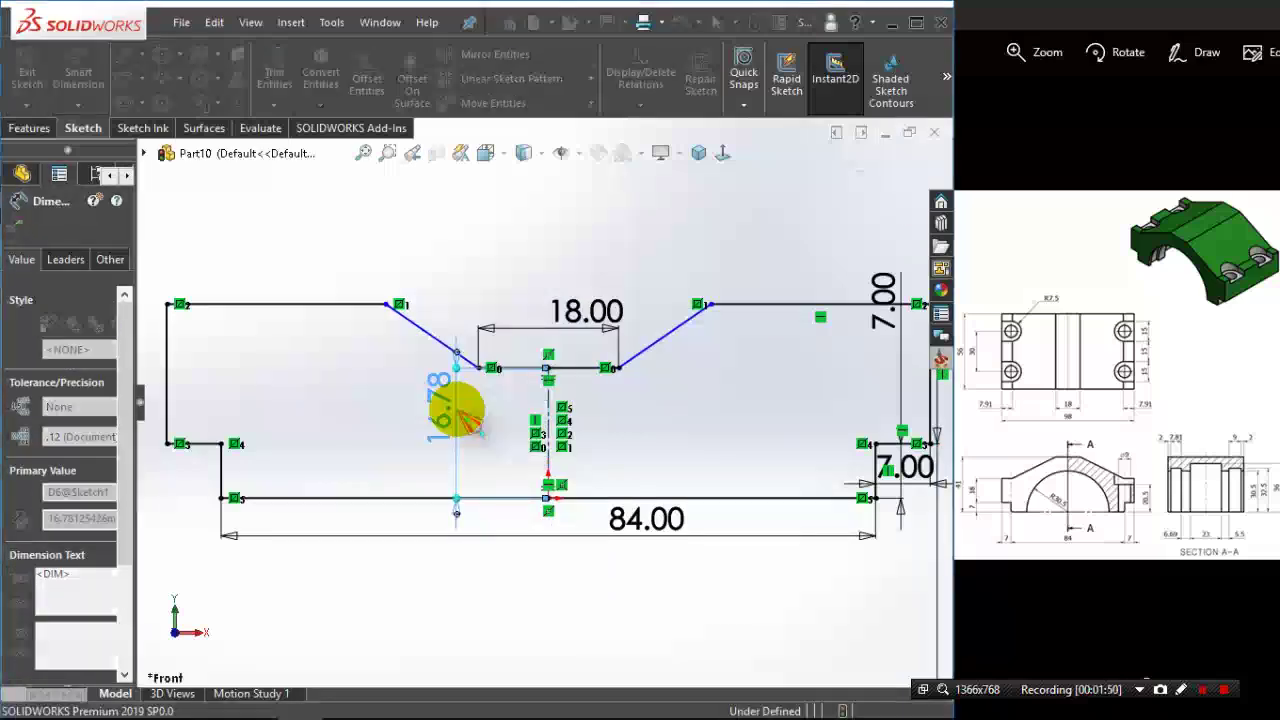
{"action": "type", "text": "41"}
{"action": "key", "text": "Return"}
{"action": "key", "text": "Escape"}
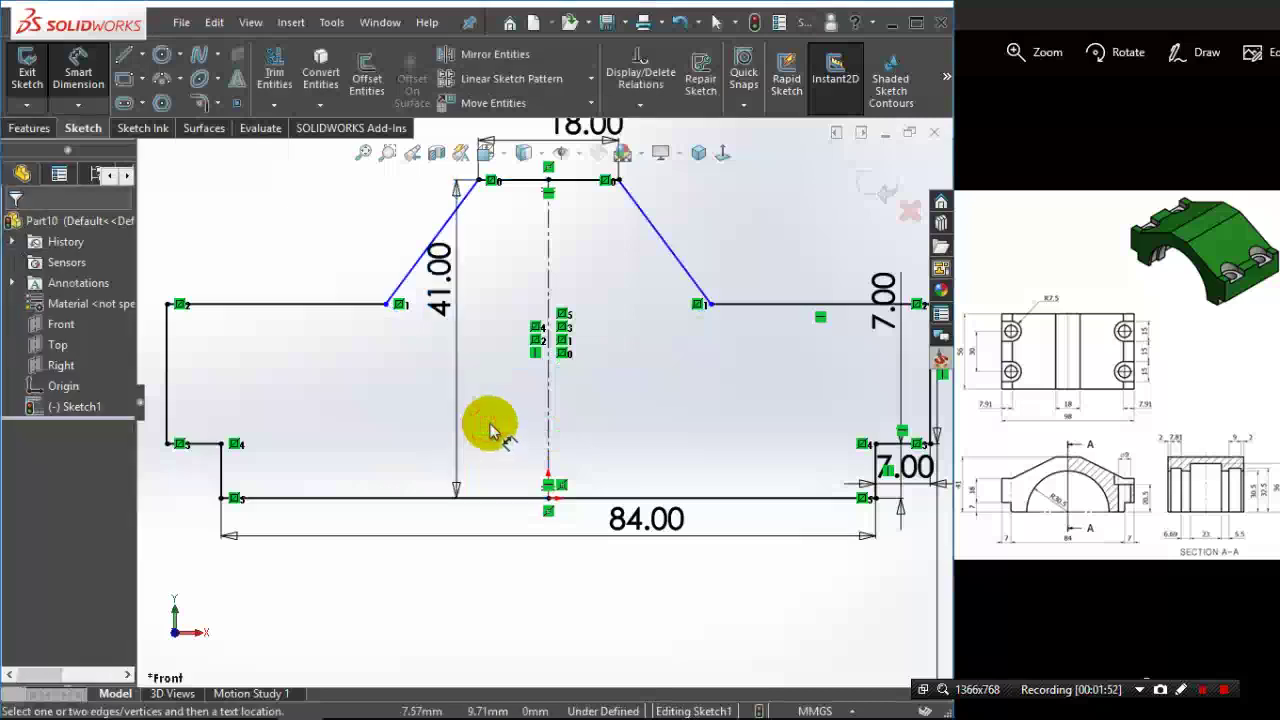
{"action": "left_click", "coordinate": [310, 304]}
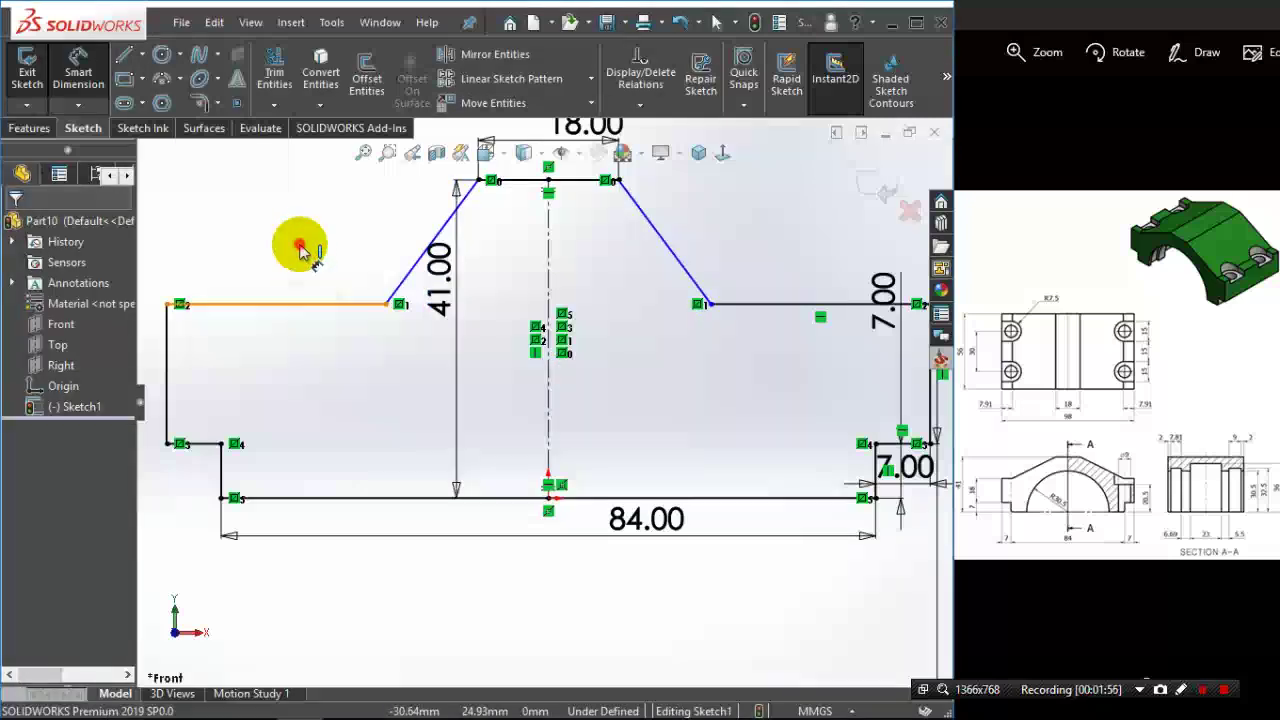
{"action": "left_click", "coordinate": [300, 252]}
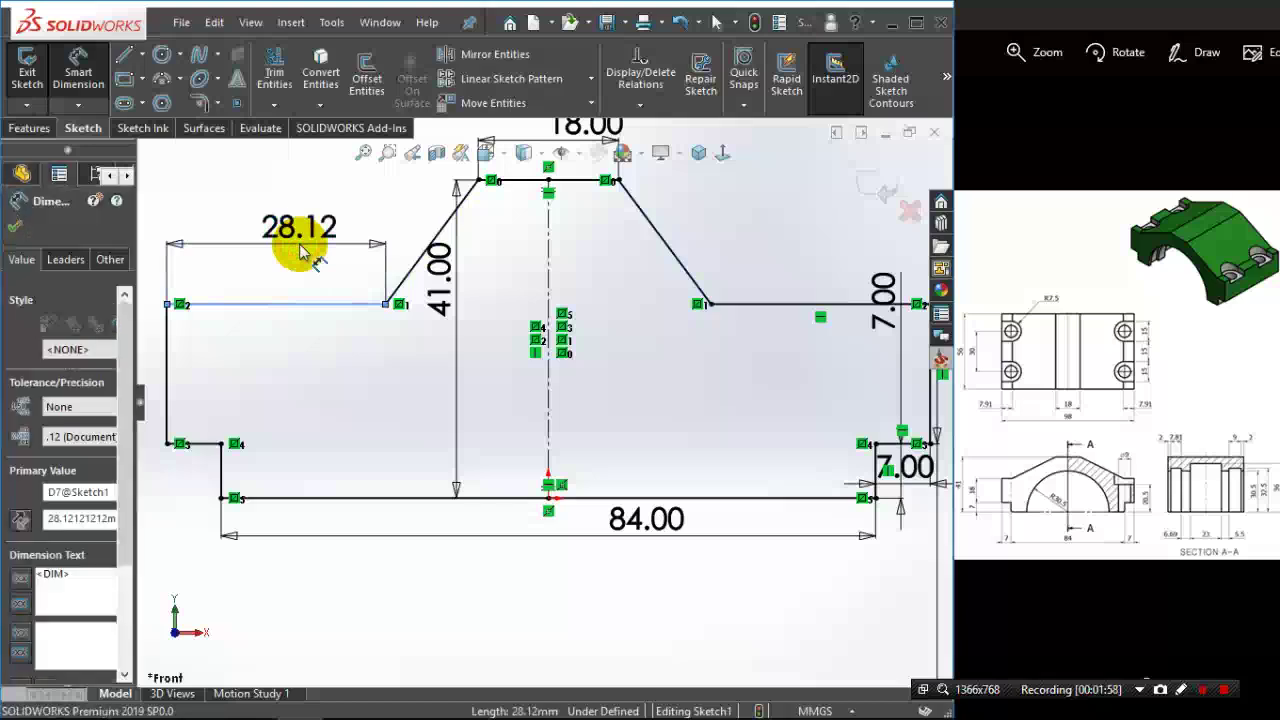
{"action": "type", "text": "7"}
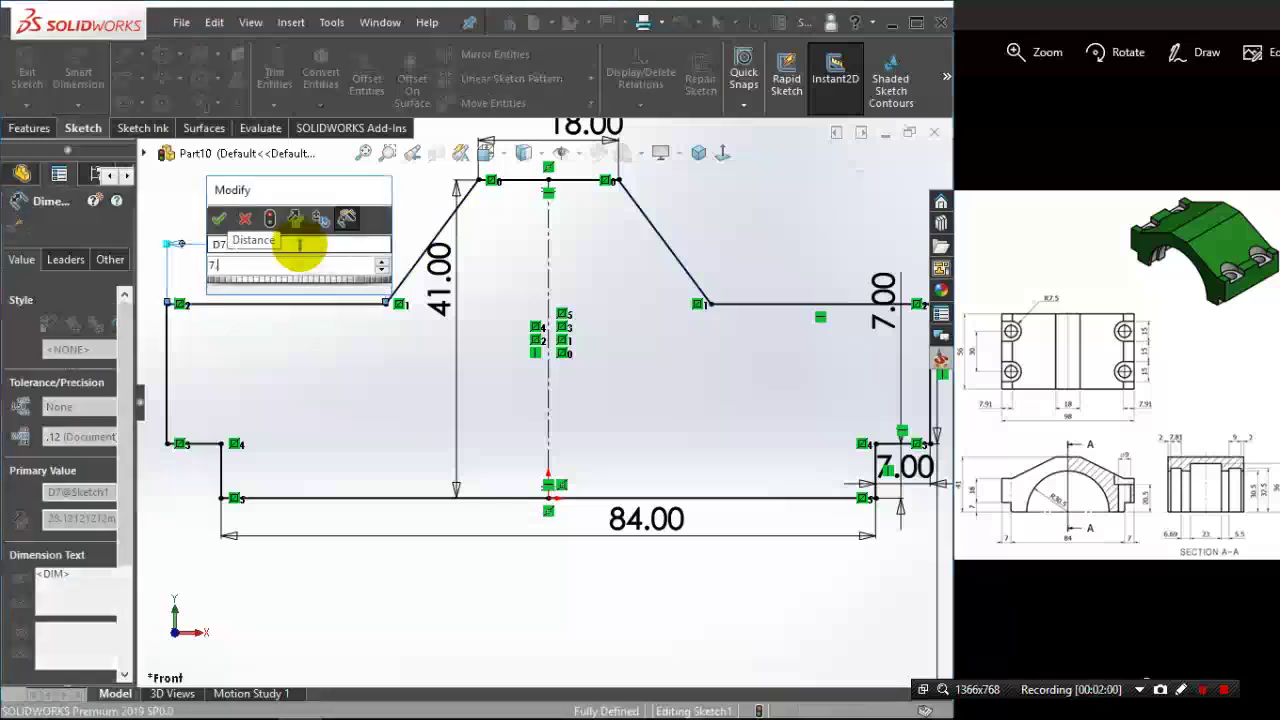
{"action": "type", "text": ".91"}
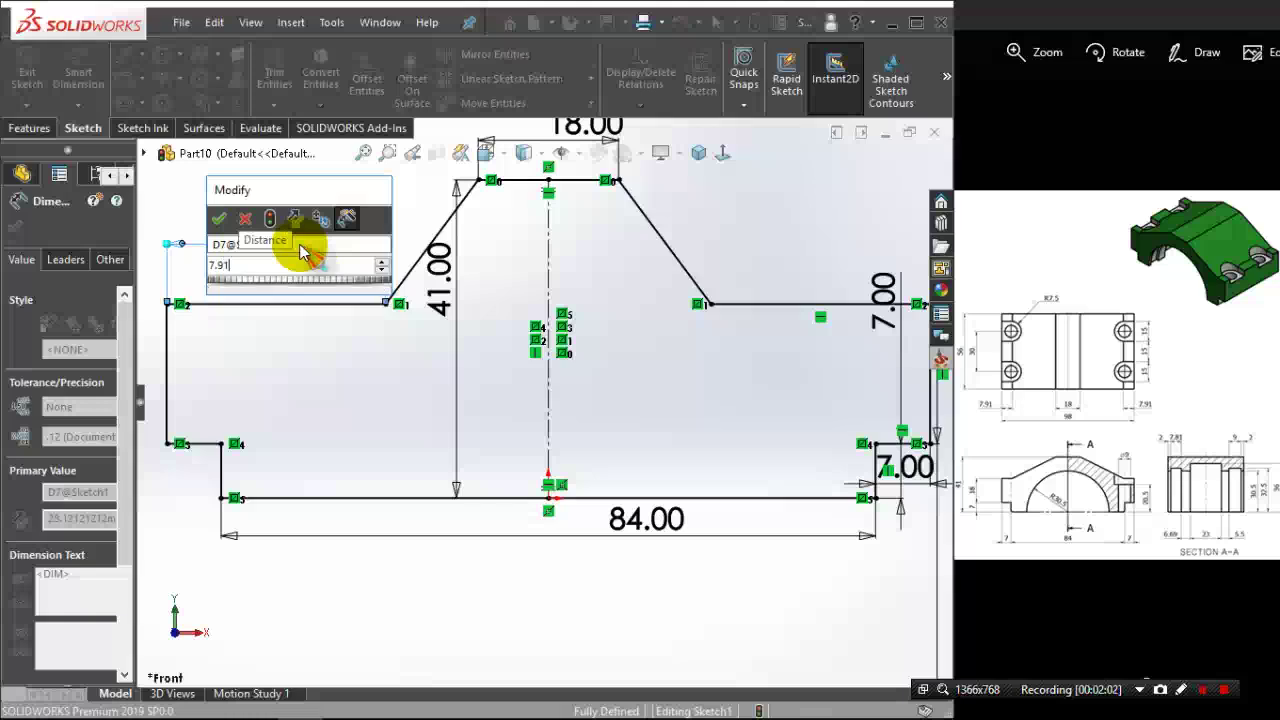
{"action": "key", "text": "Escape"}
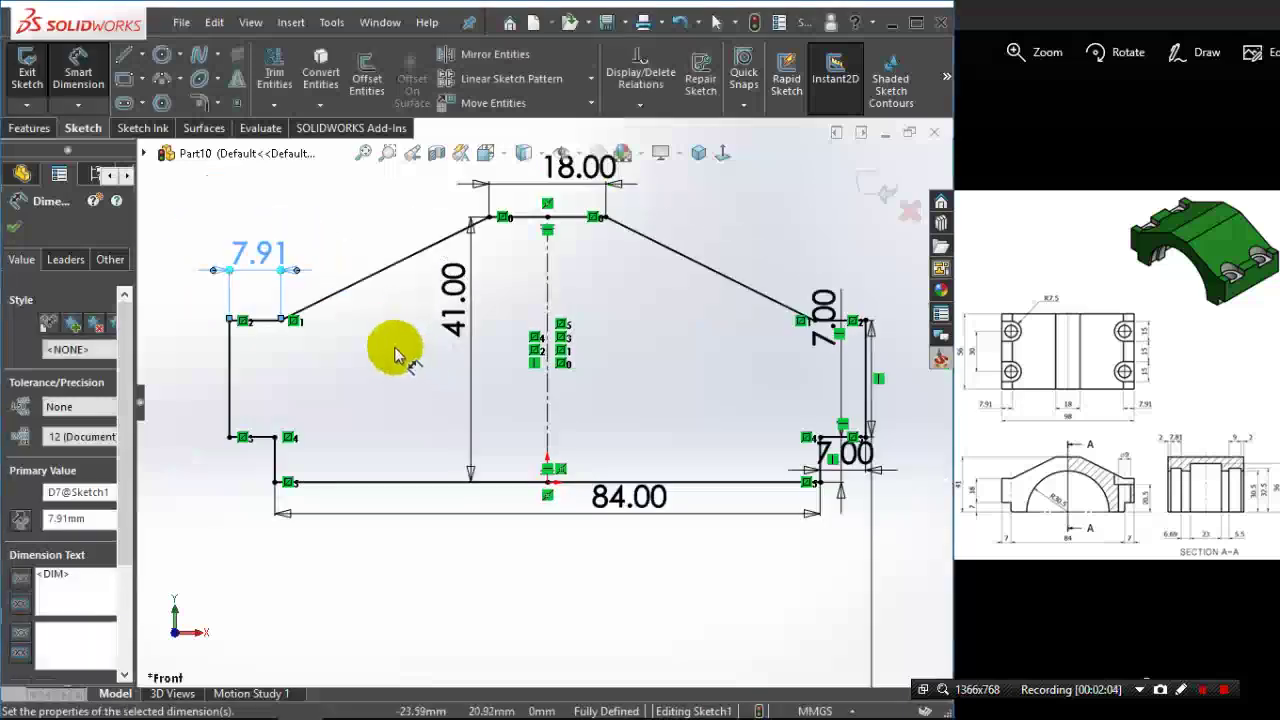
- Extrude the profile Mid Plane to a 56 mm depth as Boss-Extrude1
{"action": "left_click", "coordinate": [40, 132]}
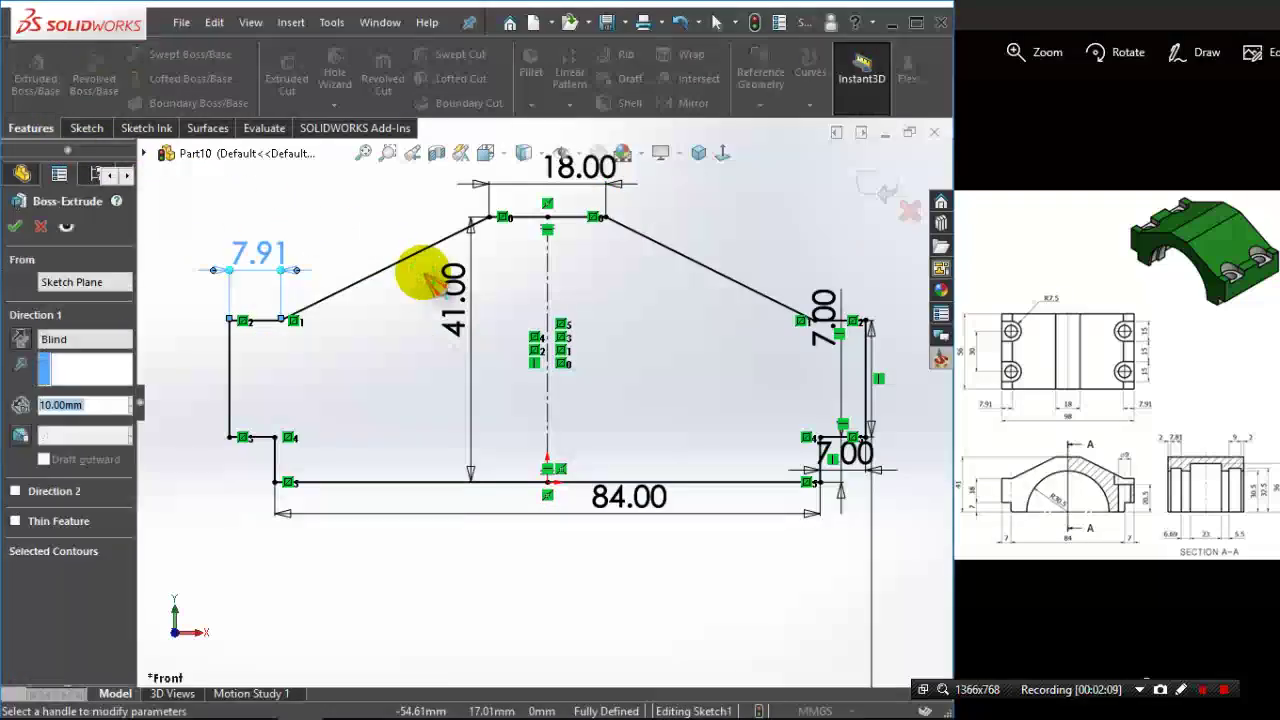
{"action": "left_click", "coordinate": [95, 342]}
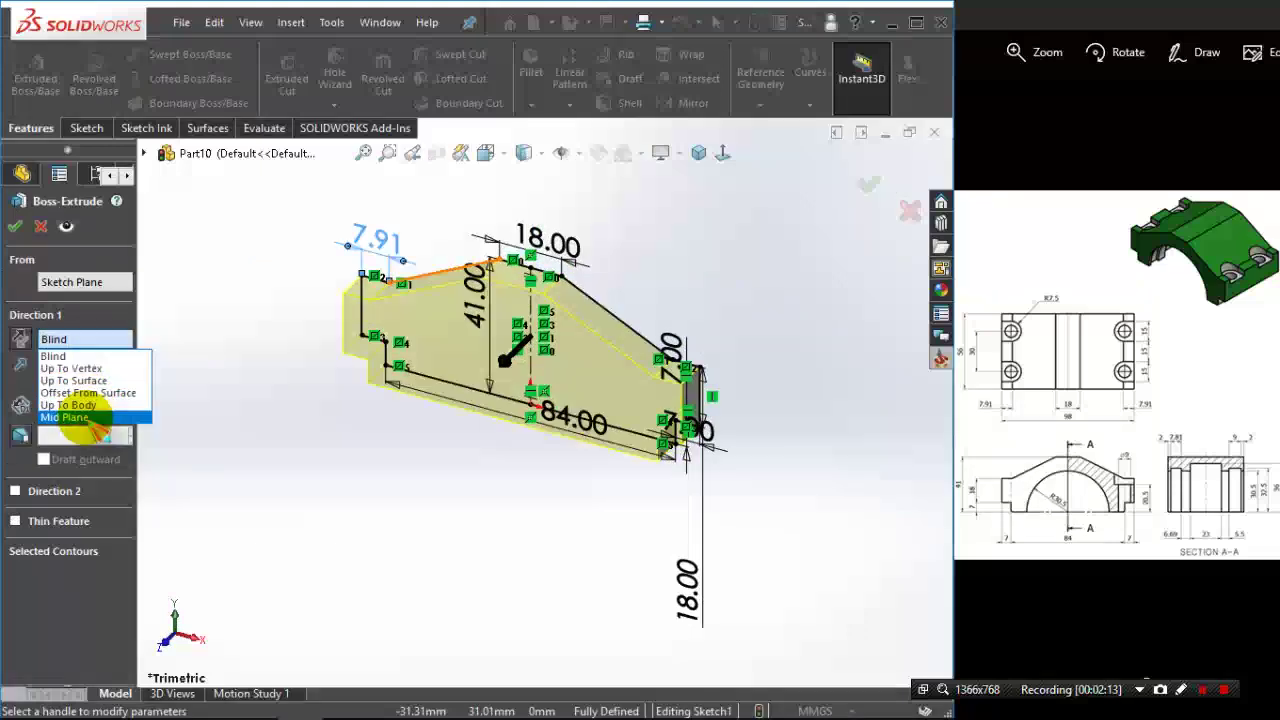
{"action": "left_click", "coordinate": [88, 418]}
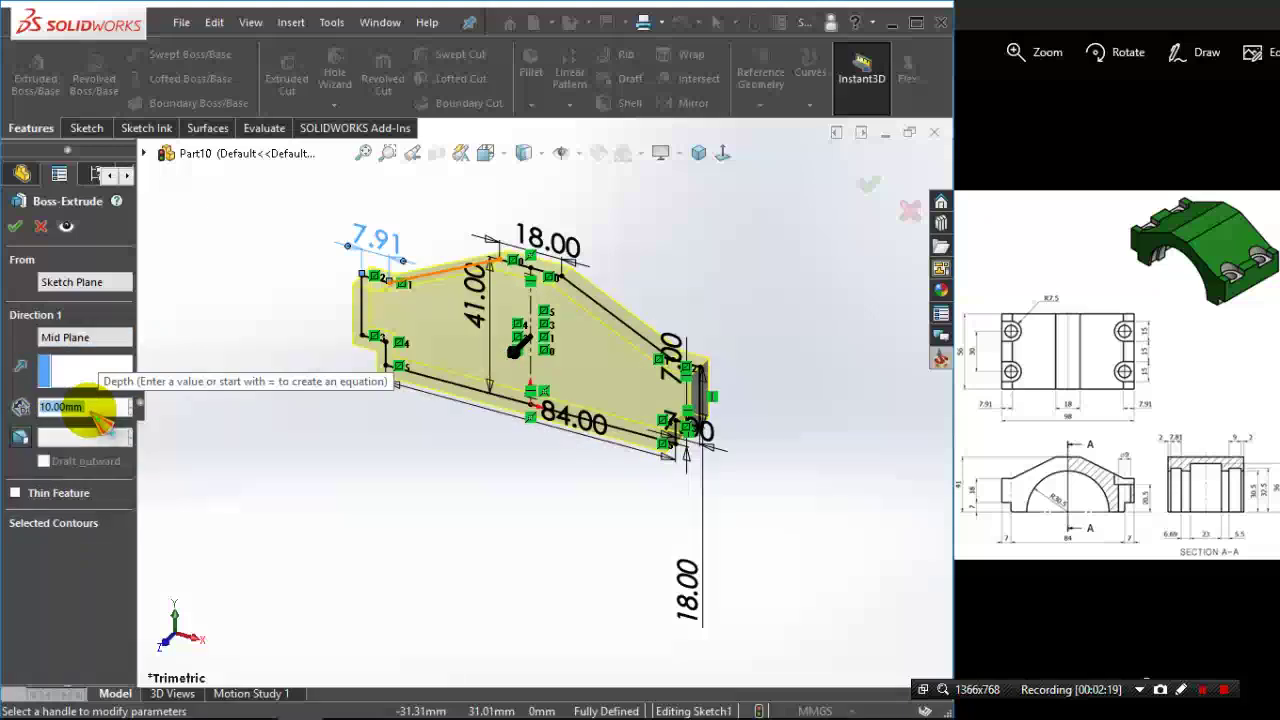
{"action": "type", "text": "56"}
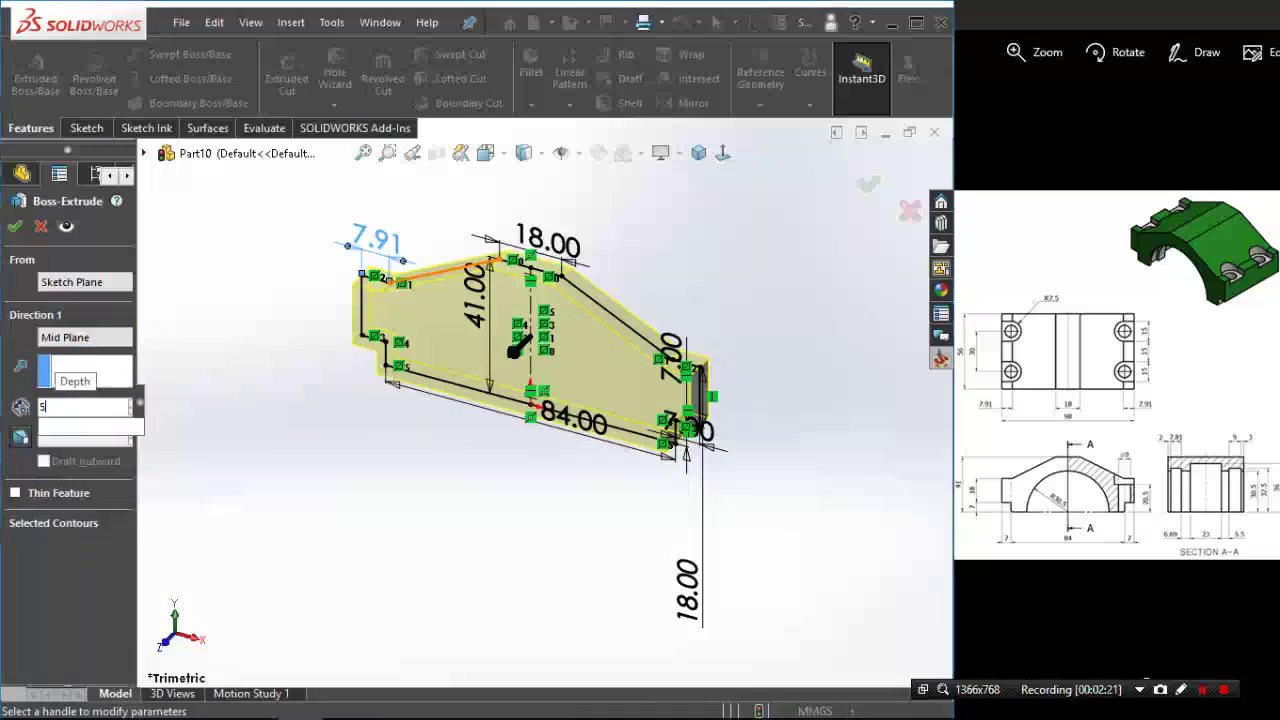
{"action": "key", "text": "Return"}
{"action": "left_click", "coordinate": [15, 226]}
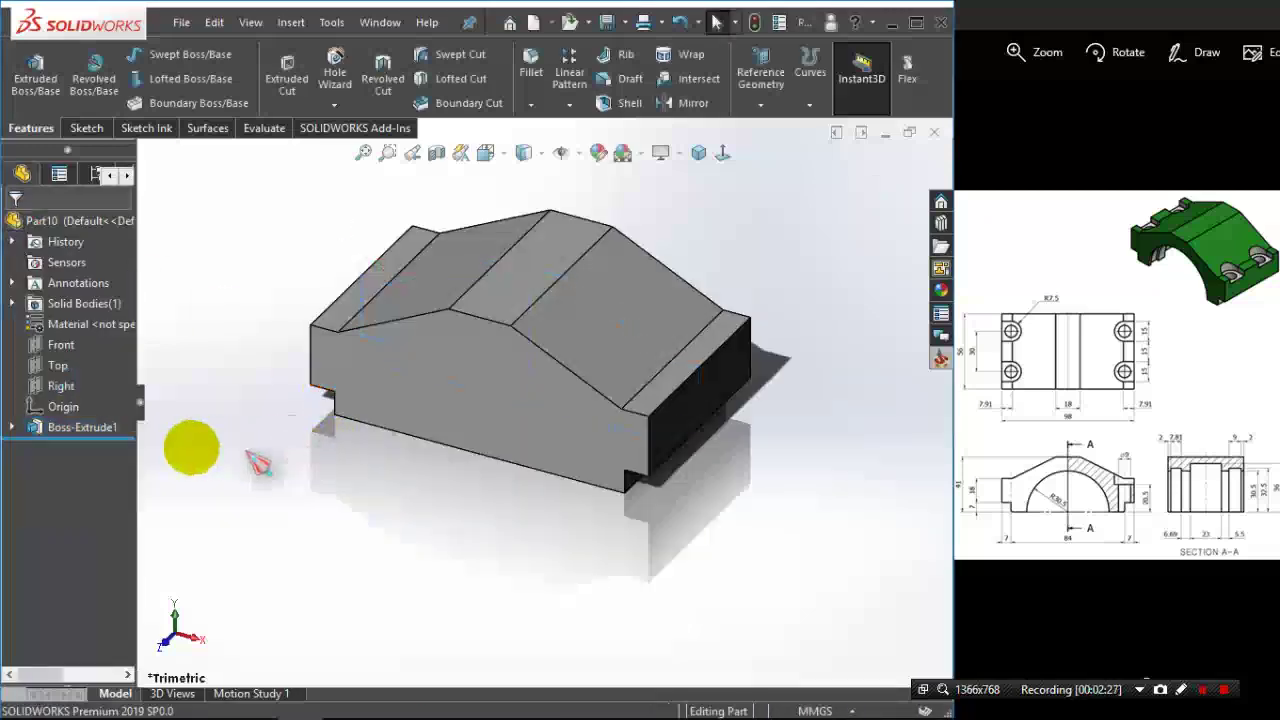
- Start Sketch2 on the Right plane with a section view through the part
{"action": "left_click", "coordinate": [61, 385]}
{"action": "left_click", "coordinate": [86, 362]}
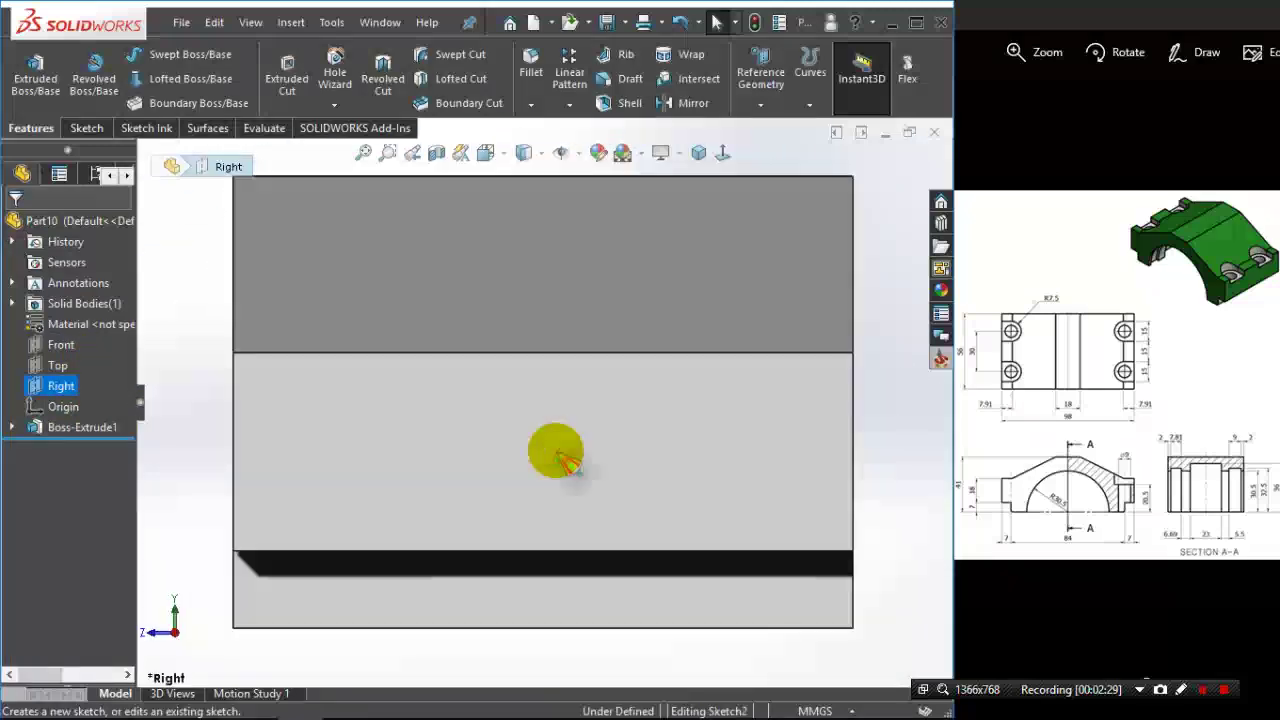
{"action": "left_click", "coordinate": [557, 449]}
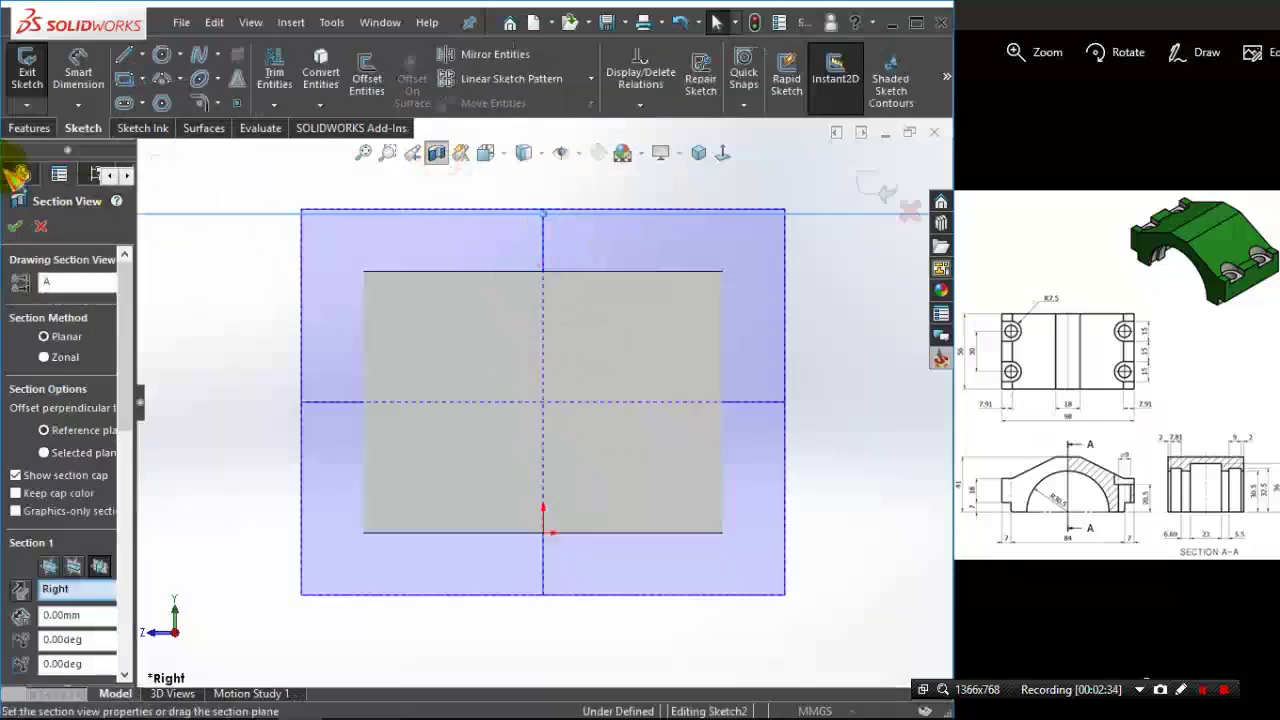
{"action": "left_click", "coordinate": [17, 226]}
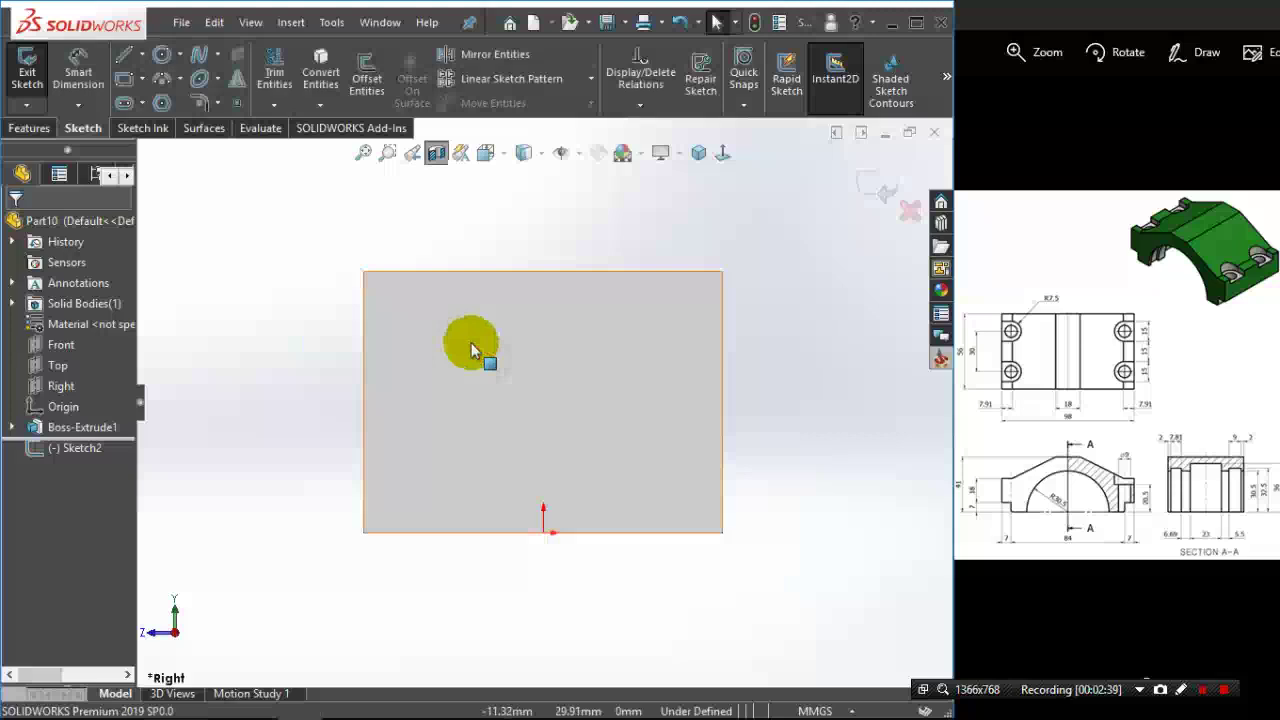
- Draw the bottom line, left side, left notch and long middle segment across the face
{"action": "left_click", "coordinate": [124, 55]}
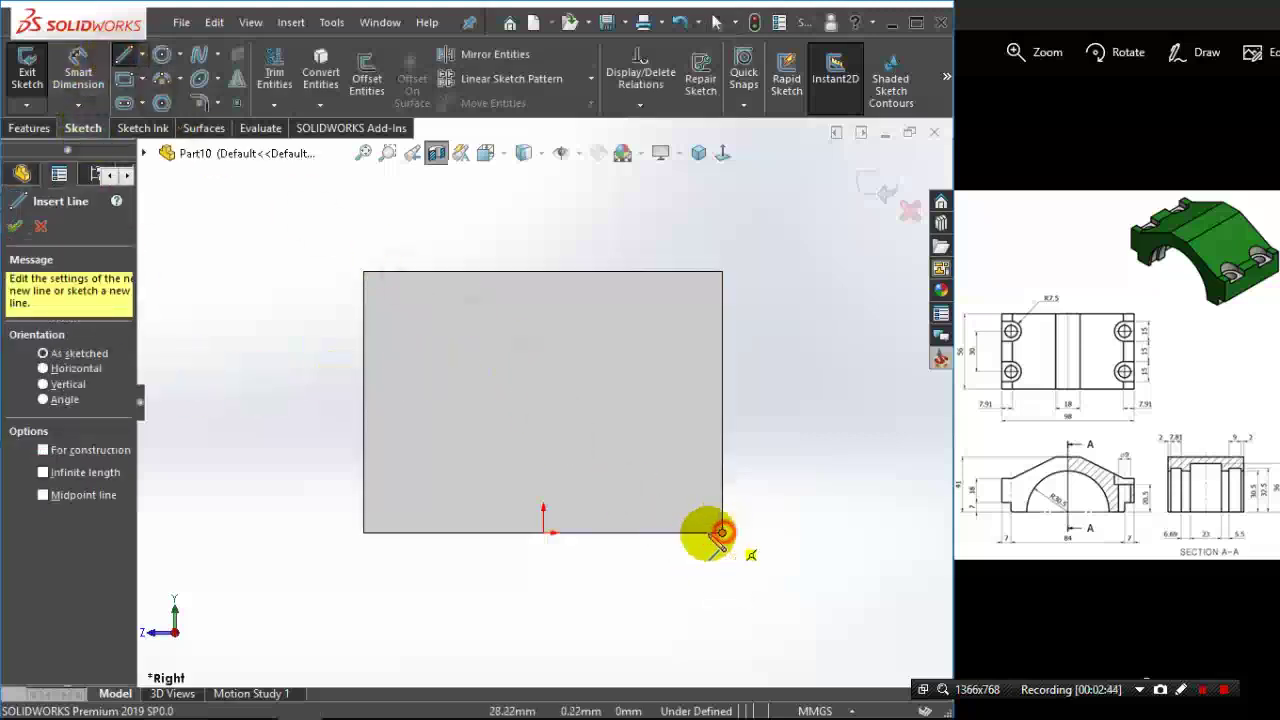
{"action": "left_click", "coordinate": [721, 533]}
{"action": "left_click", "coordinate": [364, 533]}
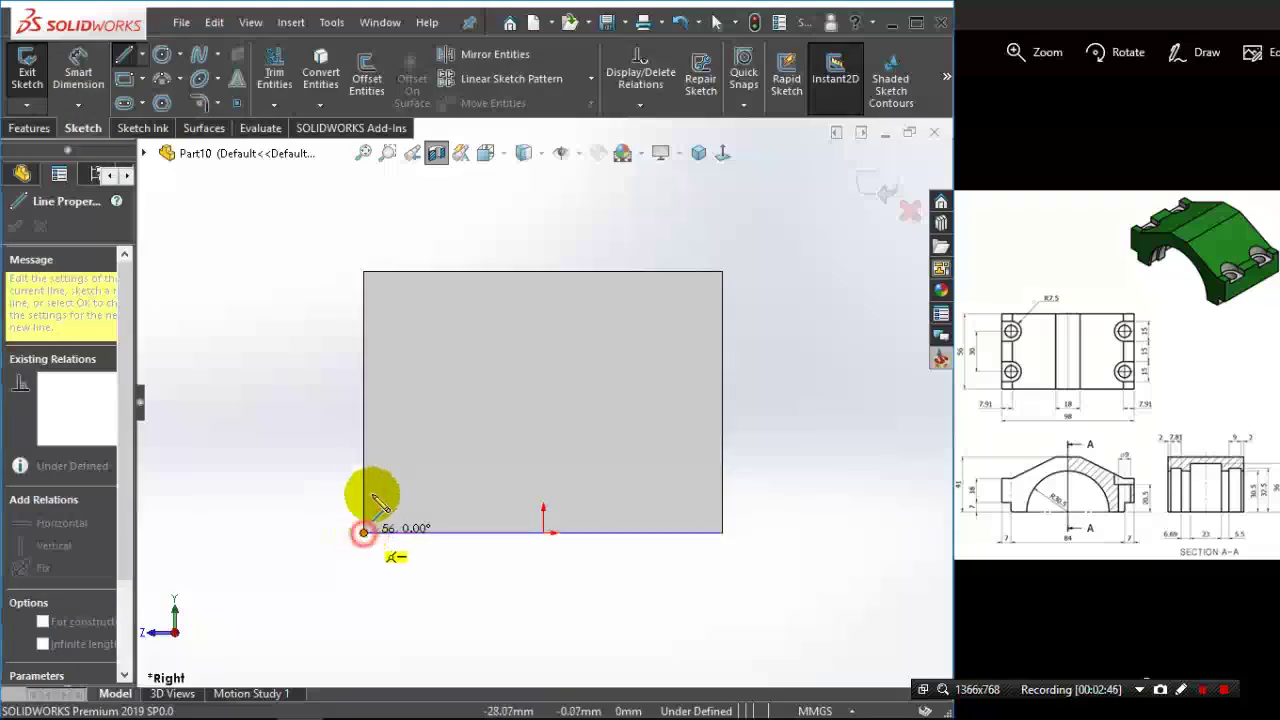
{"action": "left_click", "coordinate": [364, 415]}
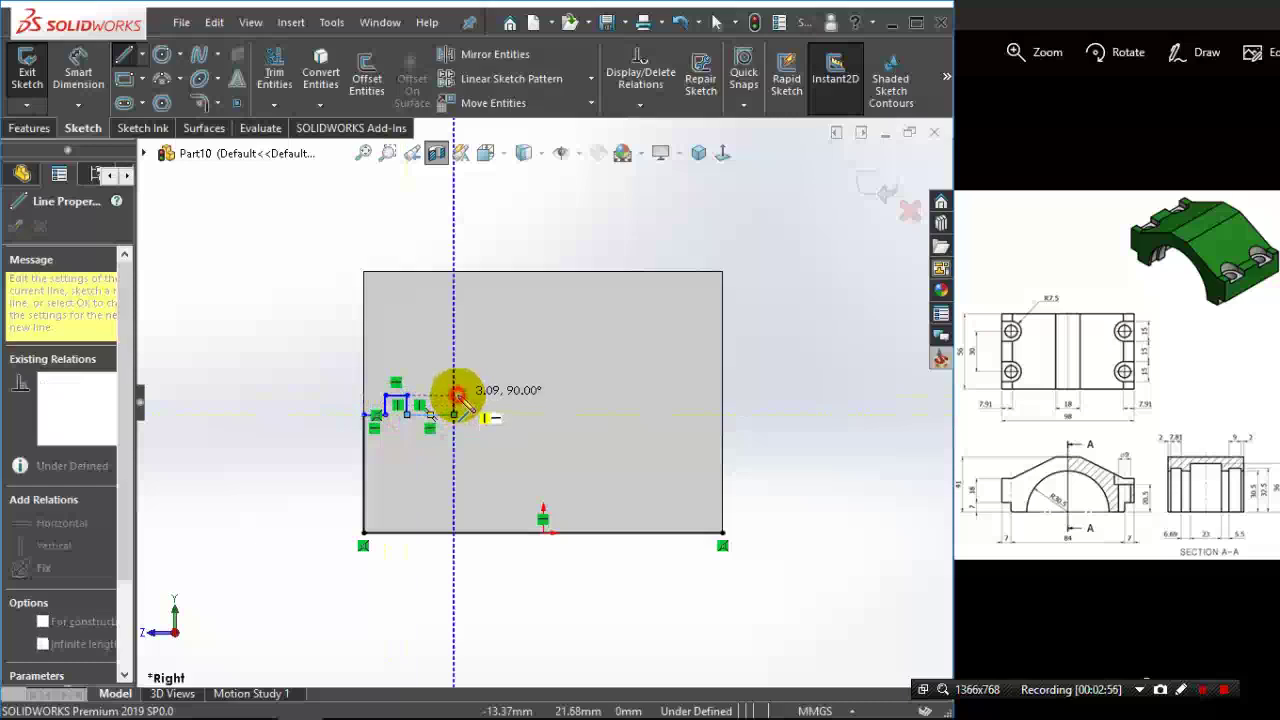
{"action": "left_click", "coordinate": [455, 397]}
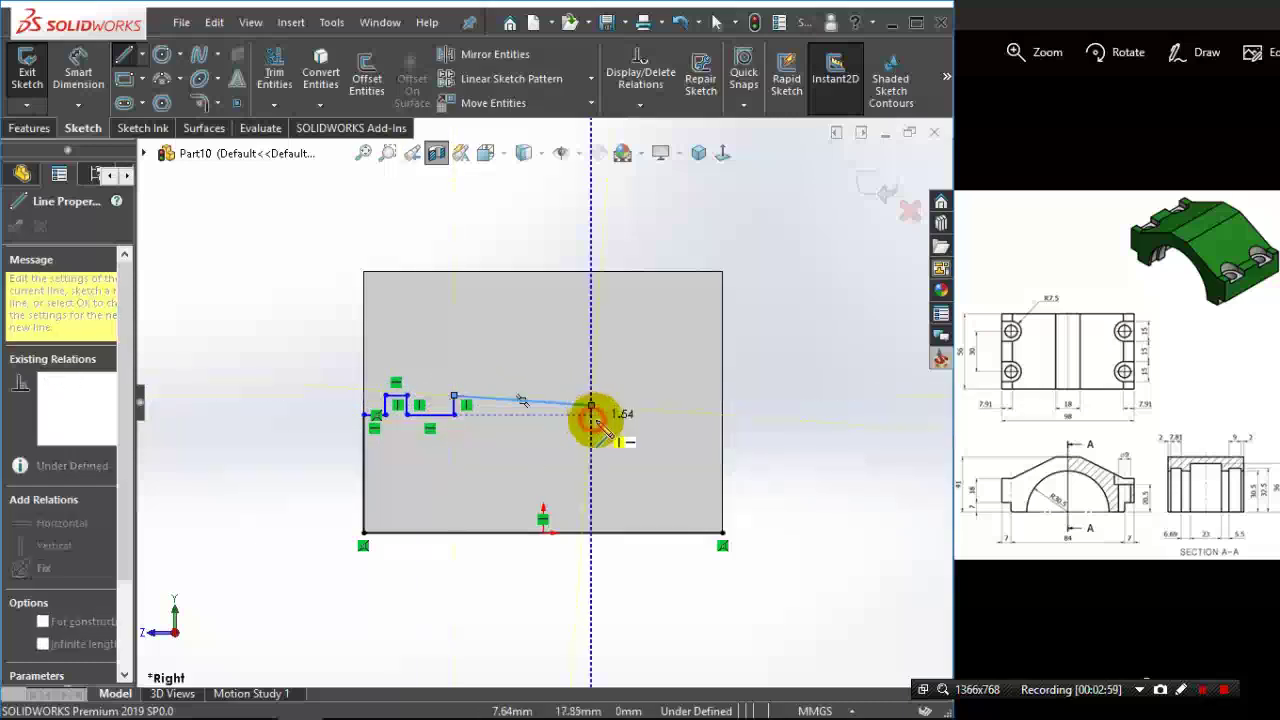
{"action": "left_click", "coordinate": [591, 409]}
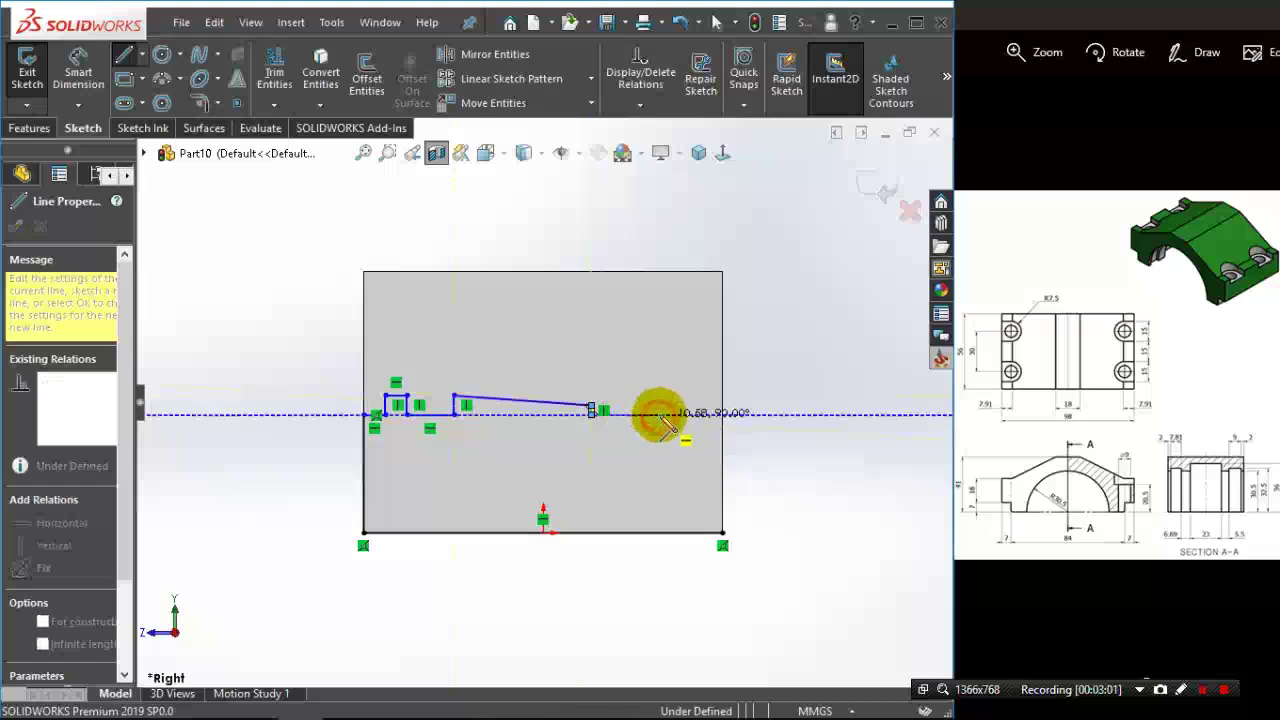
{"action": "left_click", "coordinate": [660, 413]}
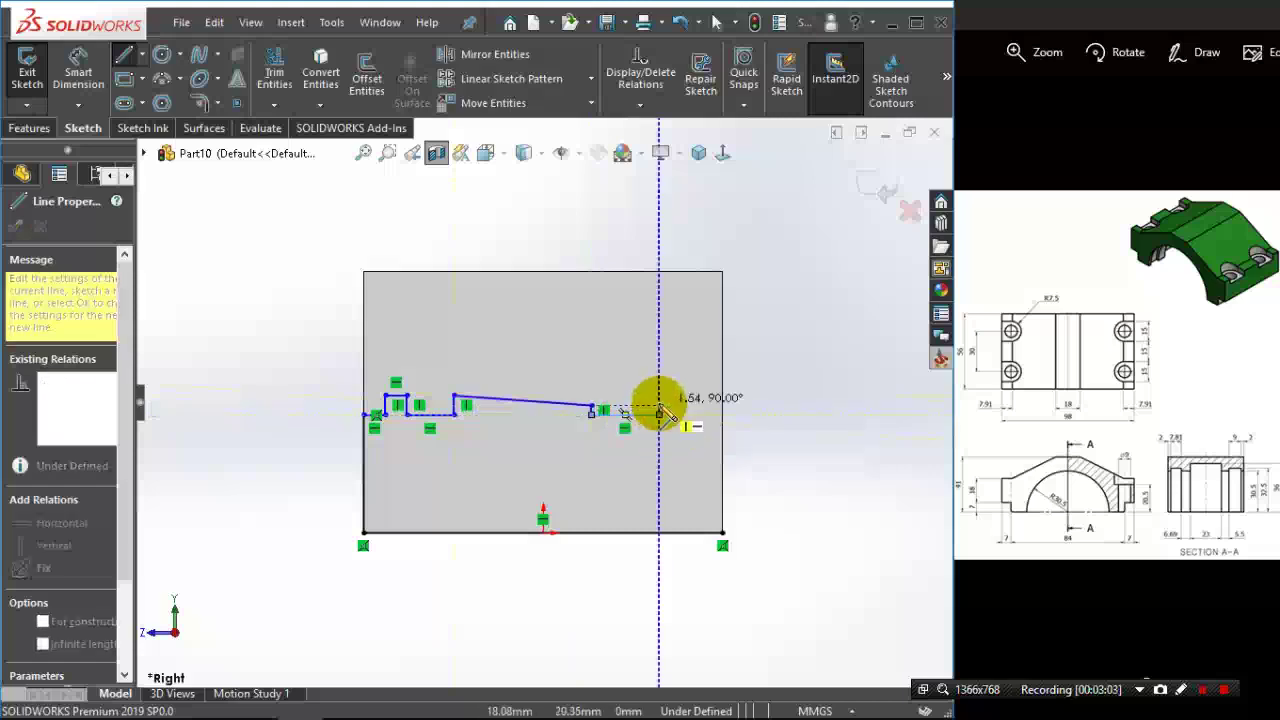
- Draw the right notch and close the chain down to the lower right corner
{"action": "left_click", "coordinate": [658, 400]}
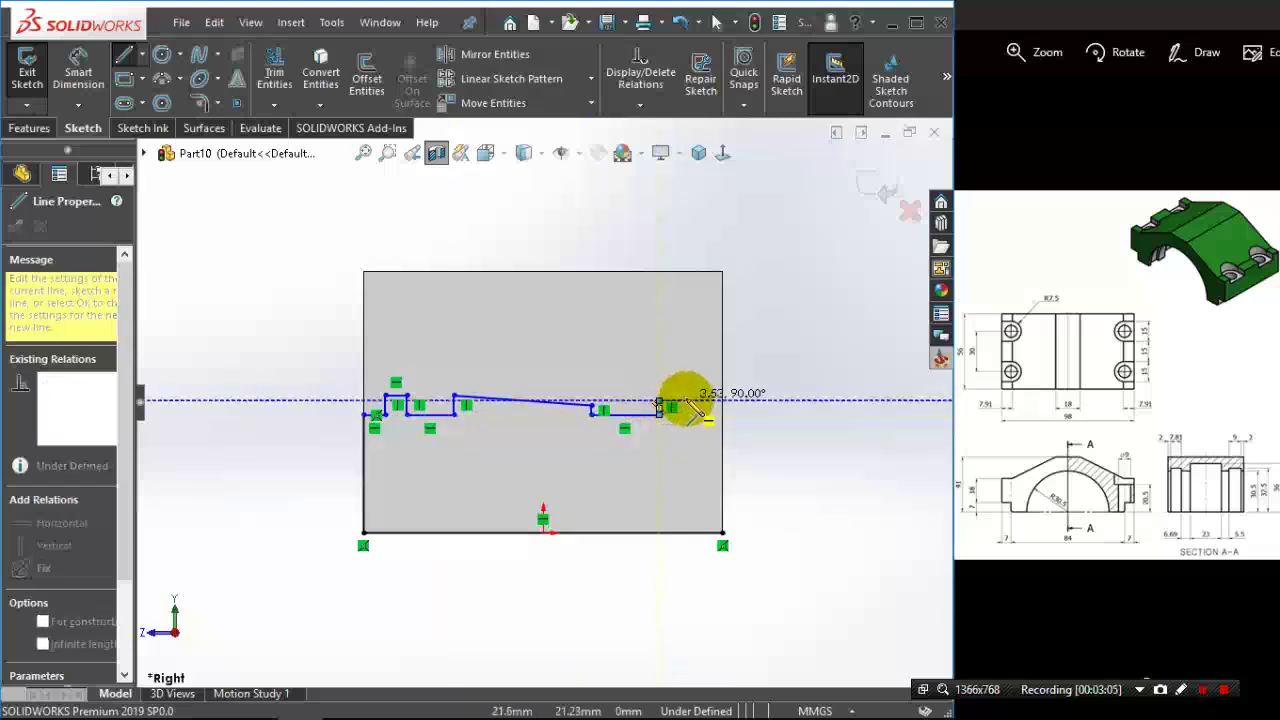
{"action": "left_click", "coordinate": [688, 400]}
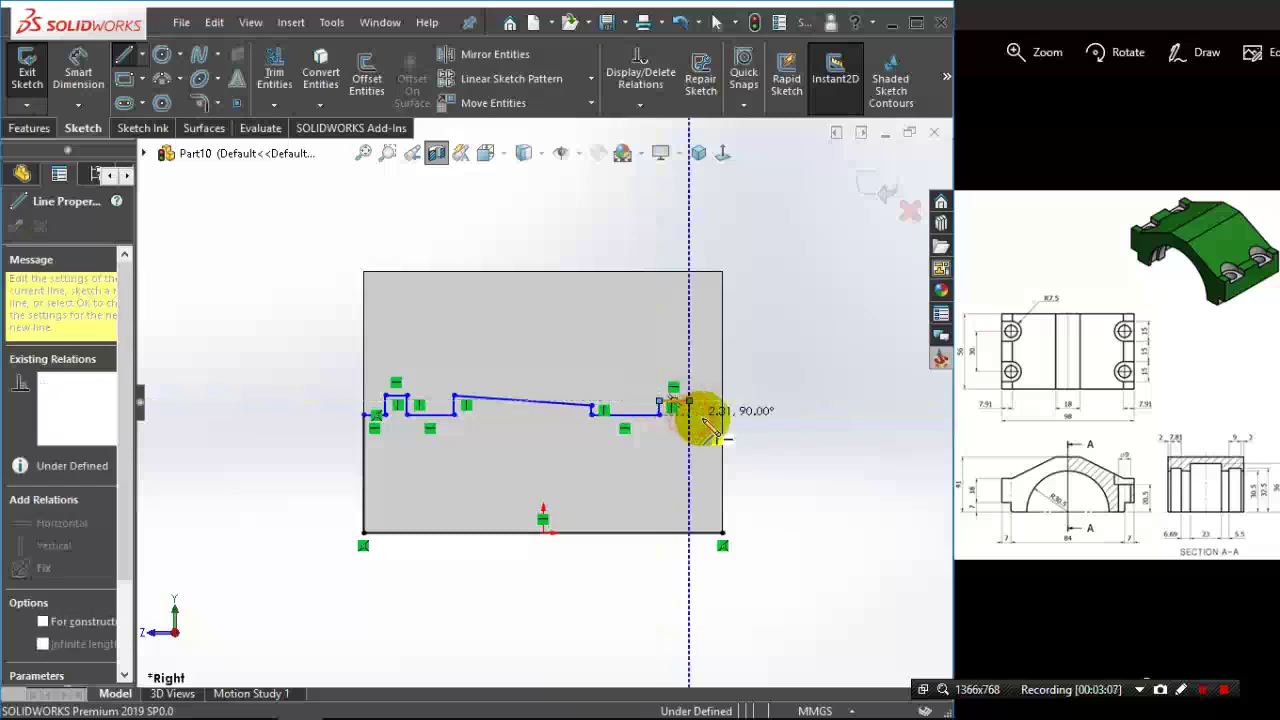
{"action": "left_click", "coordinate": [721, 415]}
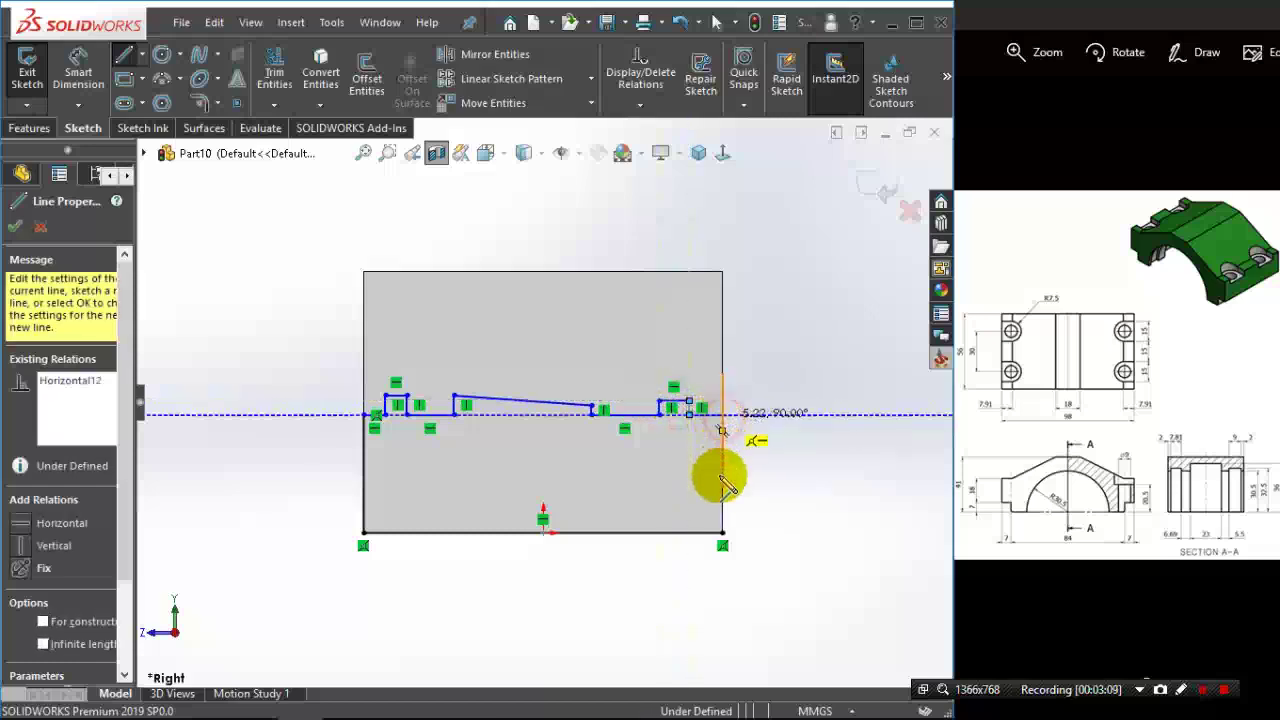
{"action": "left_click", "coordinate": [721, 533]}
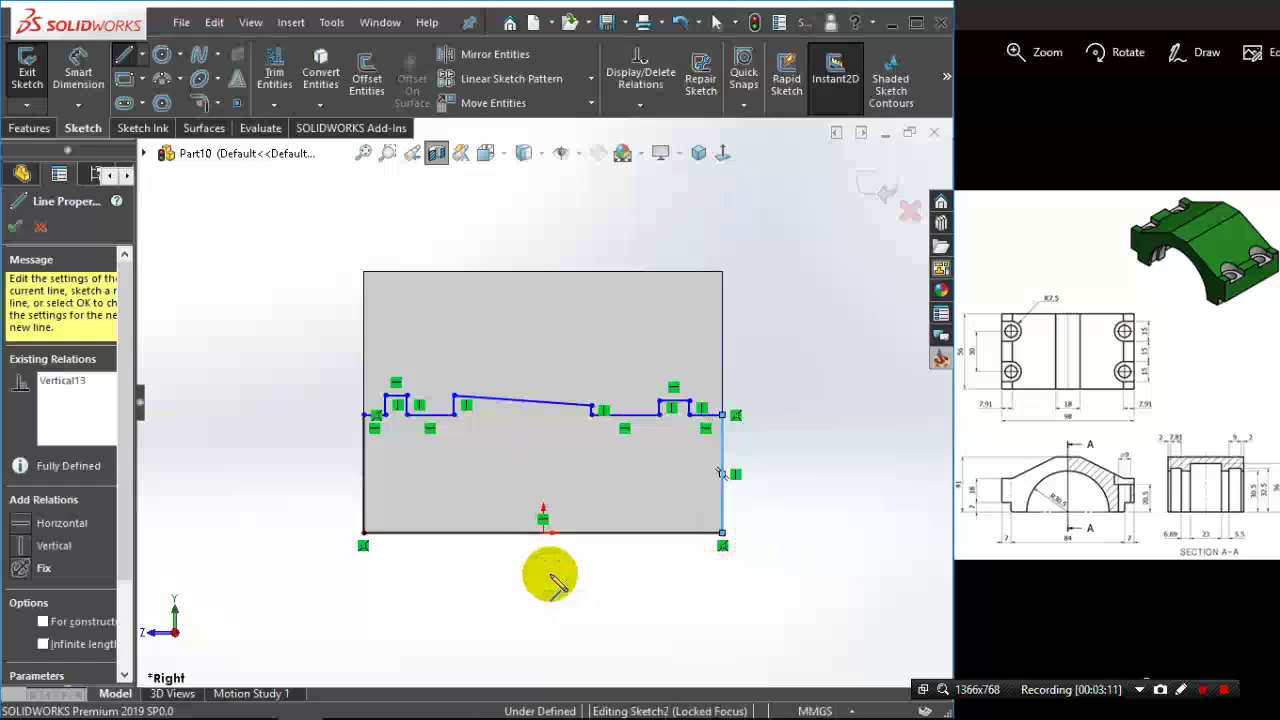
{"action": "right_click", "coordinate": [553, 548]}
{"action": "left_click", "coordinate": [599, 540]}
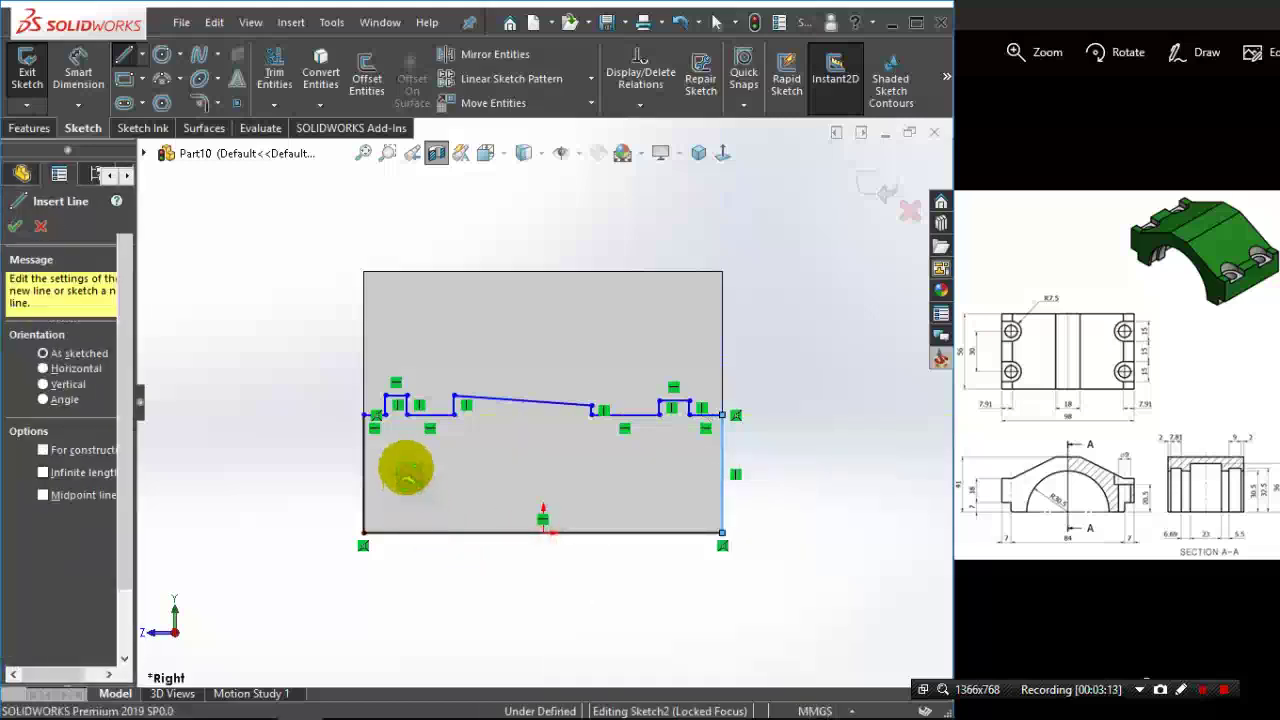
{"action": "scroll", "coordinate": [405, 460], "scroll_direction": "down", "scroll_amount": 2}
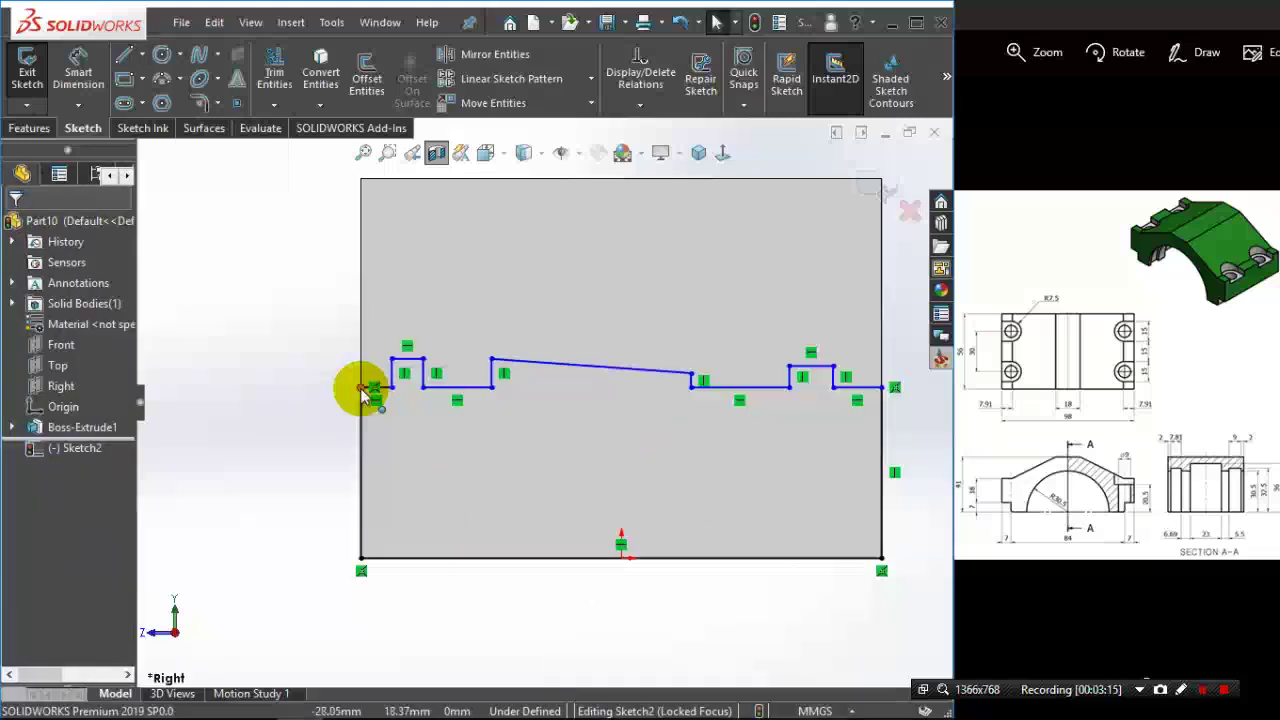
- Raise the profile's left end and make the sloped middle line horizontal
{"action": "left_click", "coordinate": [361, 387]}
{"action": "left_click_drag", "start_coordinate": [362, 448], "coordinate": [361, 368]}
{"action": "left_click", "coordinate": [476, 535]}
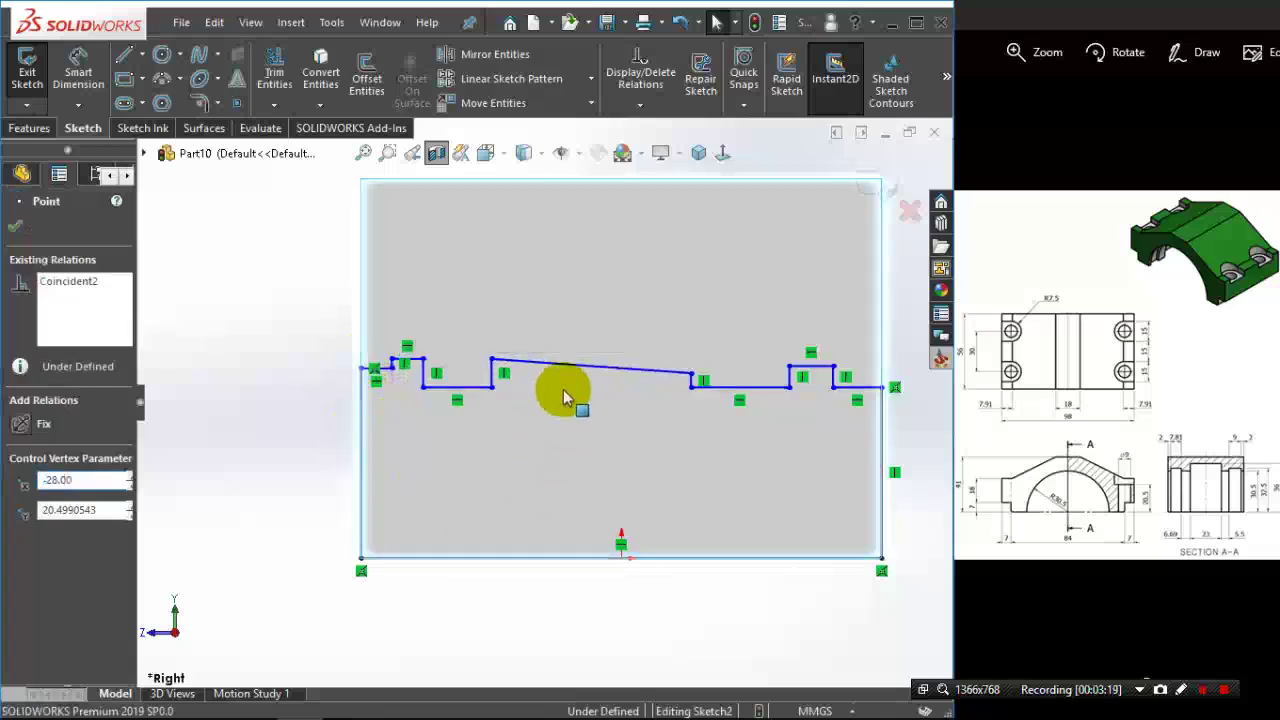
{"action": "left_click", "coordinate": [575, 373]}
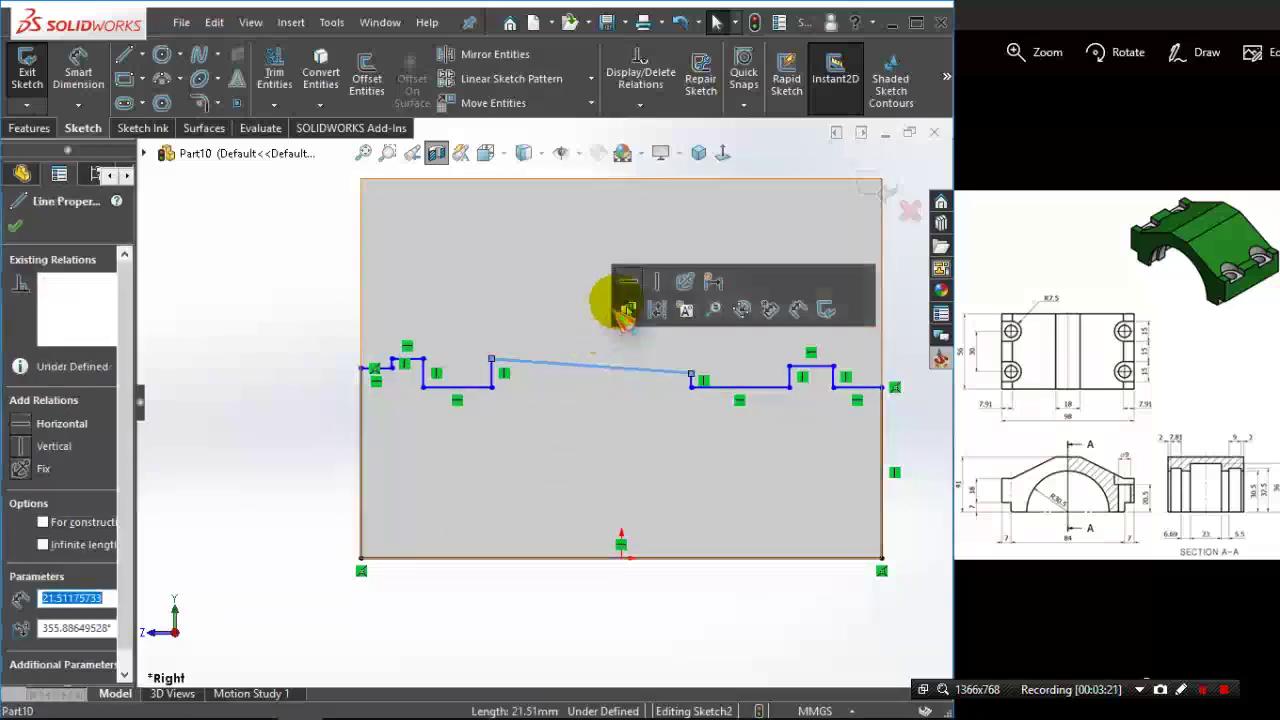
{"action": "left_click", "coordinate": [614, 283]}
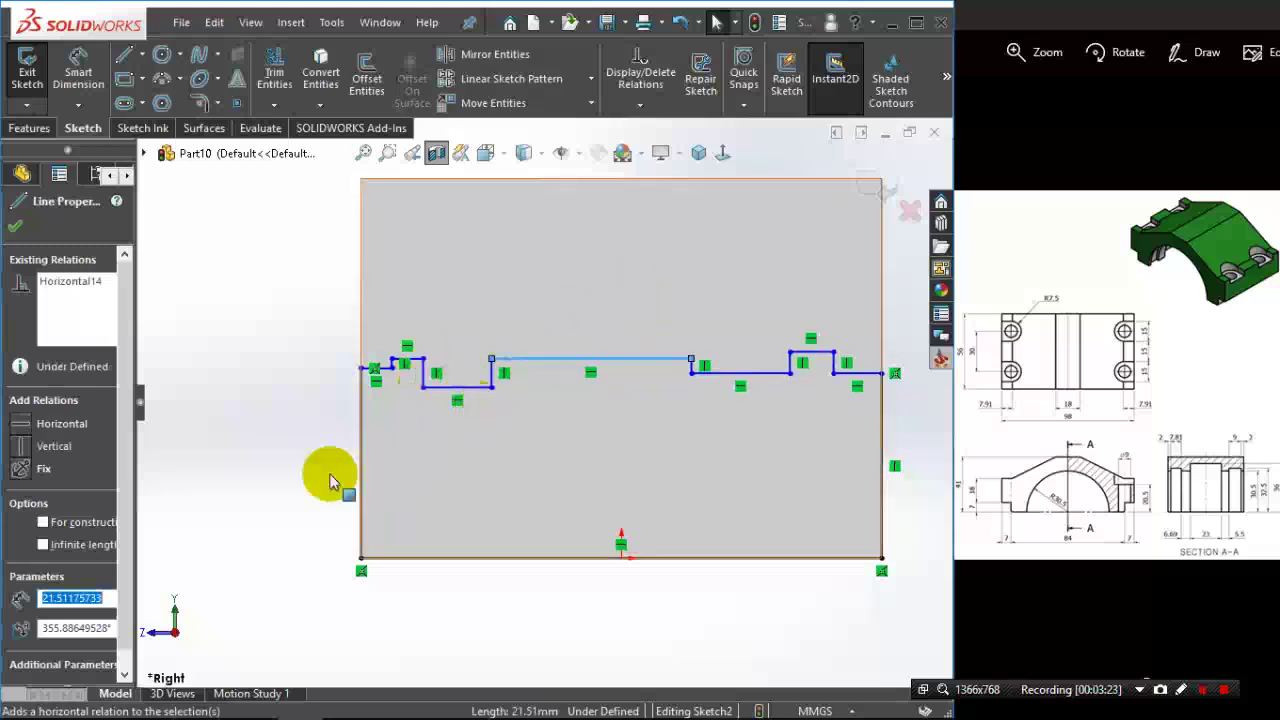
{"action": "left_click", "coordinate": [286, 463]}
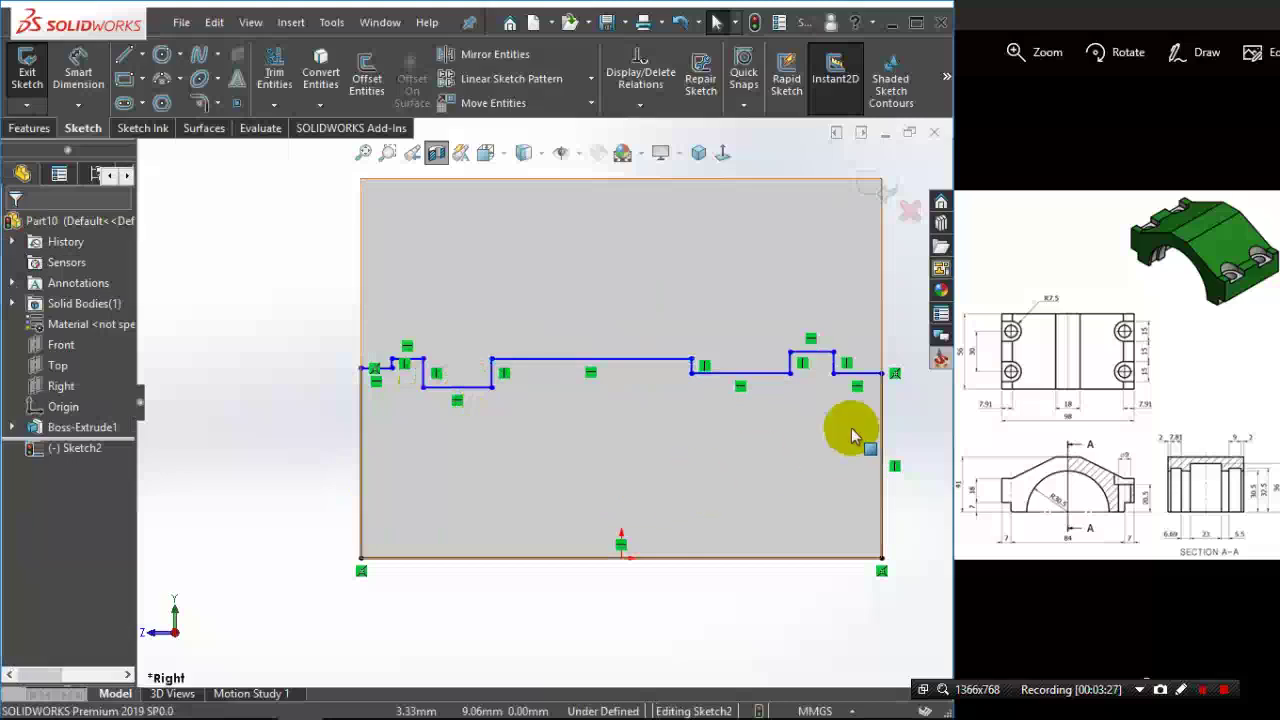
{"action": "scroll", "coordinate": [857, 425], "scroll_direction": "down", "scroll_amount": 1}
- Add Horizontal relations between the paired left and right notch points
{"action": "left_click", "coordinate": [597, 153]}
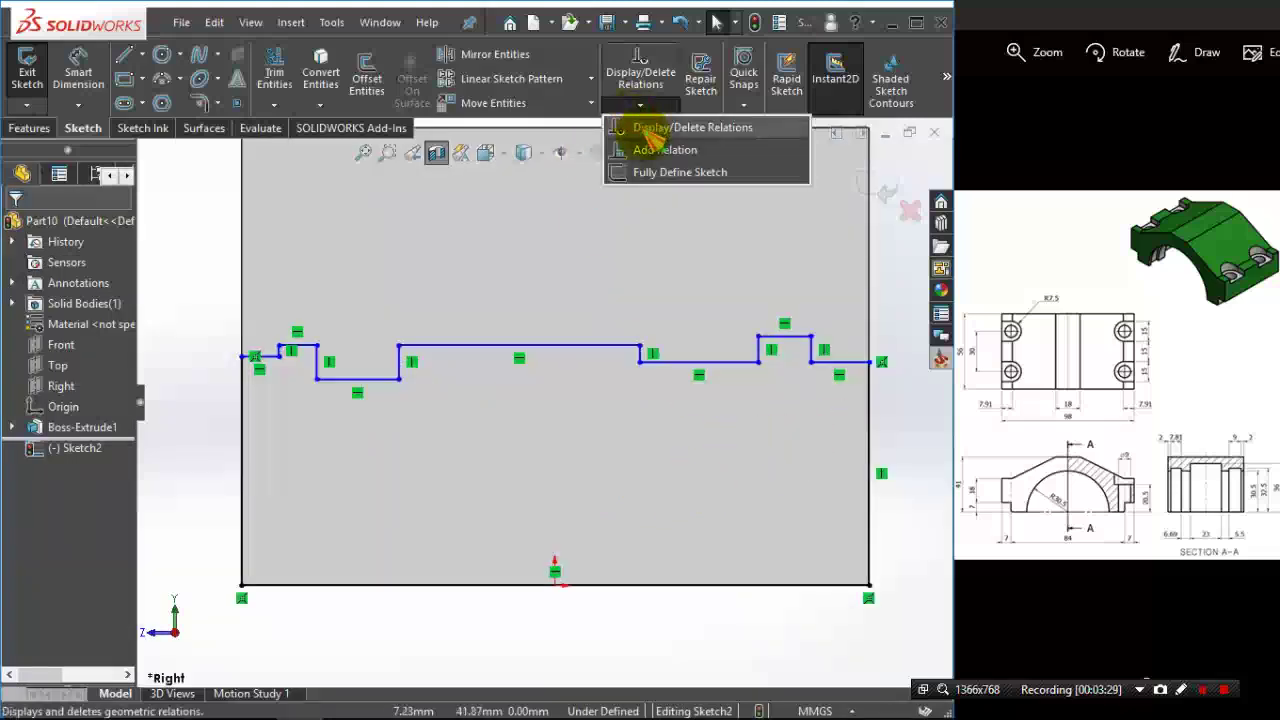
{"action": "left_click", "coordinate": [645, 148]}
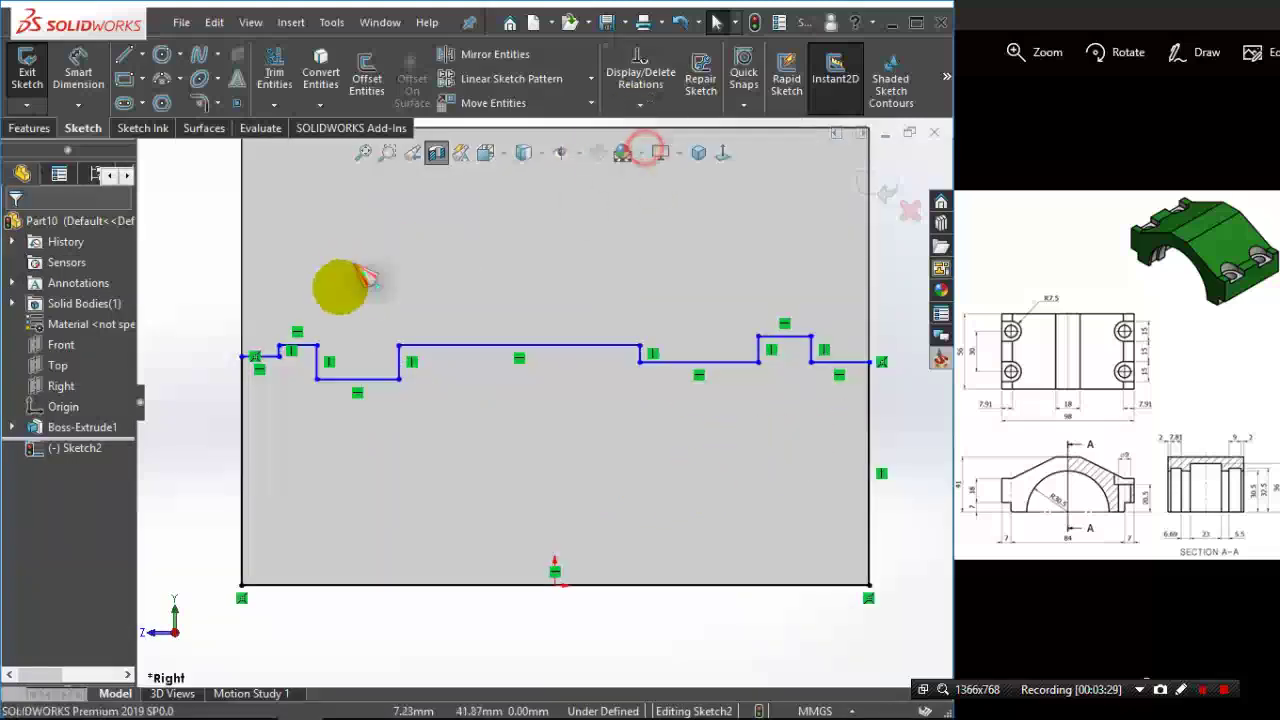
{"action": "left_click", "coordinate": [398, 378]}
{"action": "left_click", "coordinate": [640, 361]}
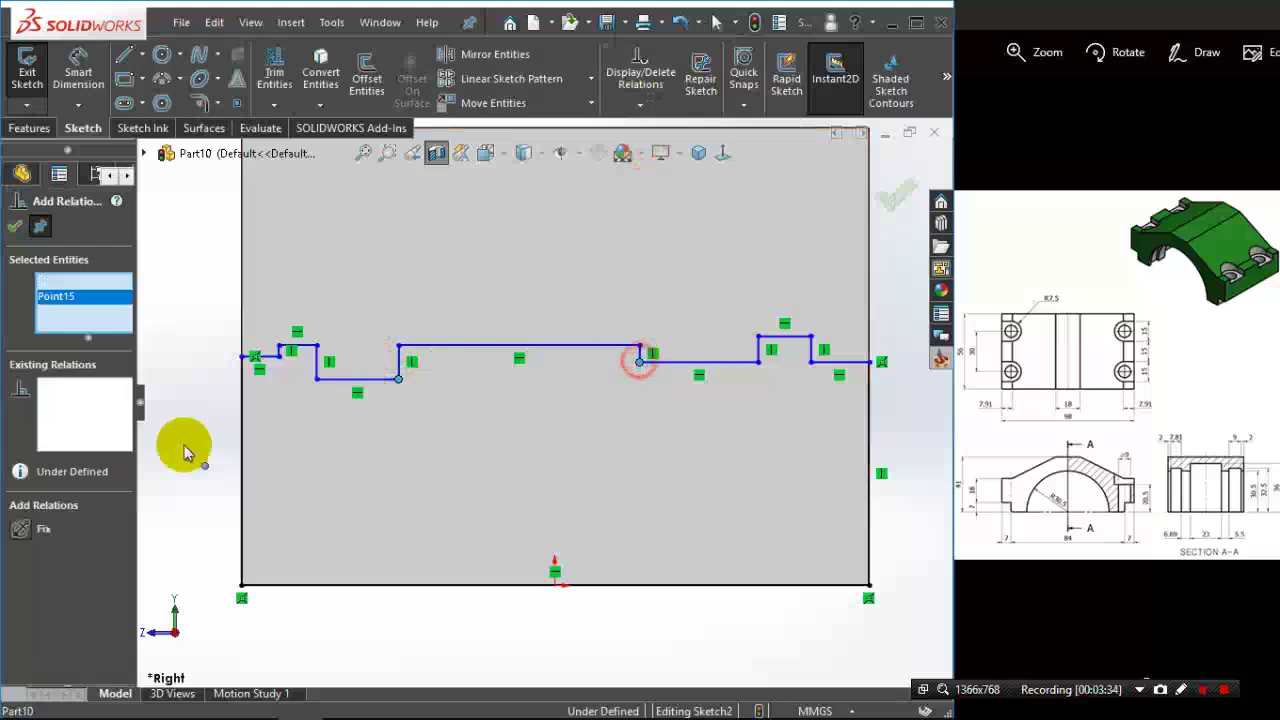
{"action": "left_click", "coordinate": [22, 530]}
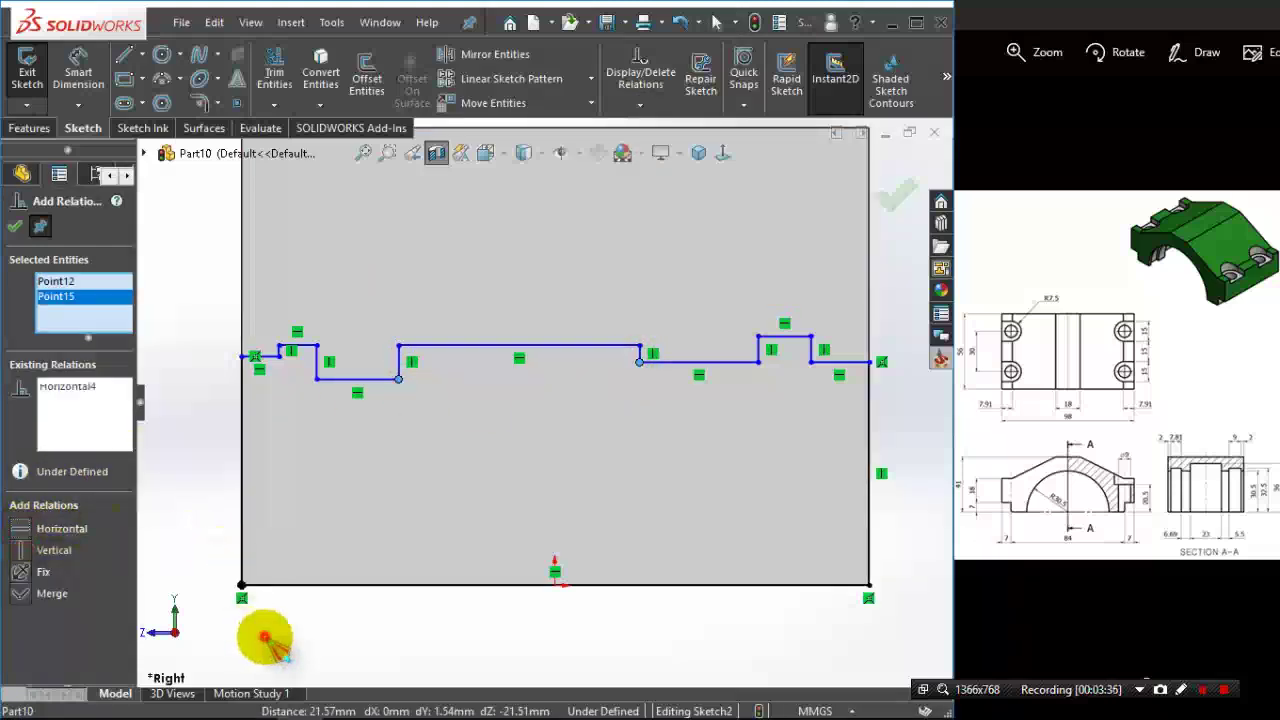
{"action": "left_click", "coordinate": [810, 378]}
{"action": "left_click", "coordinate": [278, 354]}
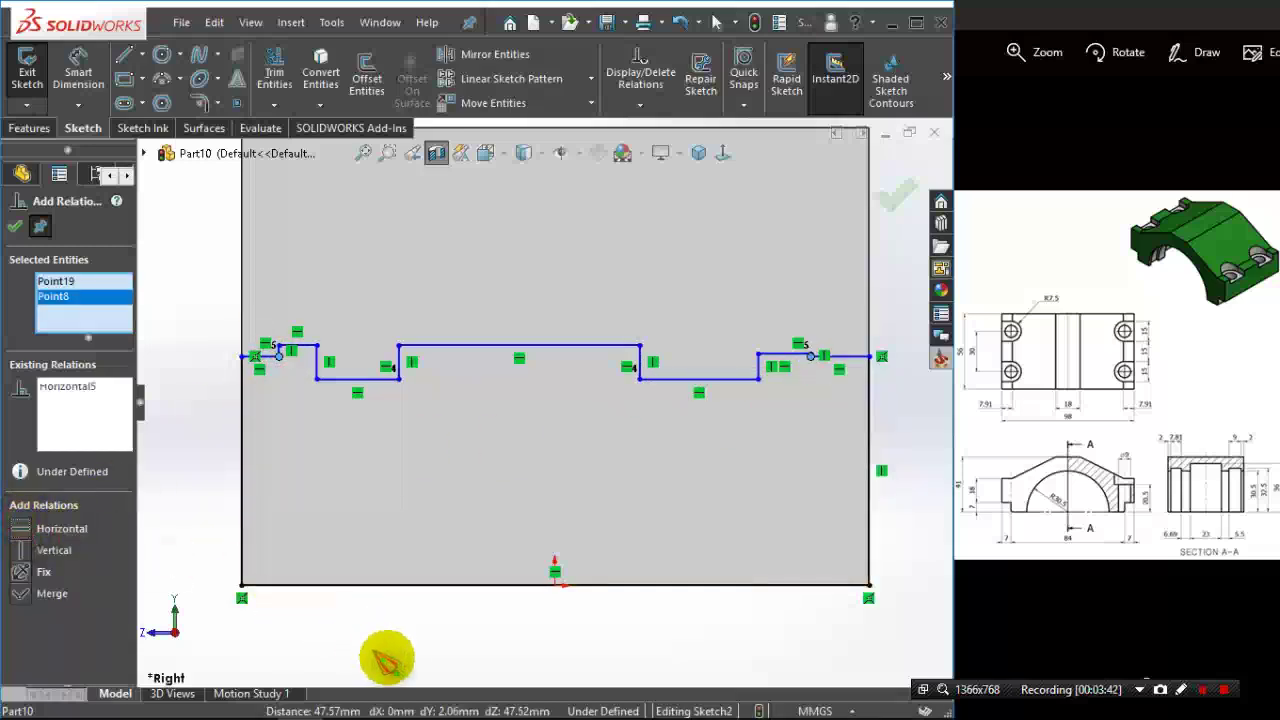
{"action": "left_click", "coordinate": [406, 662]}
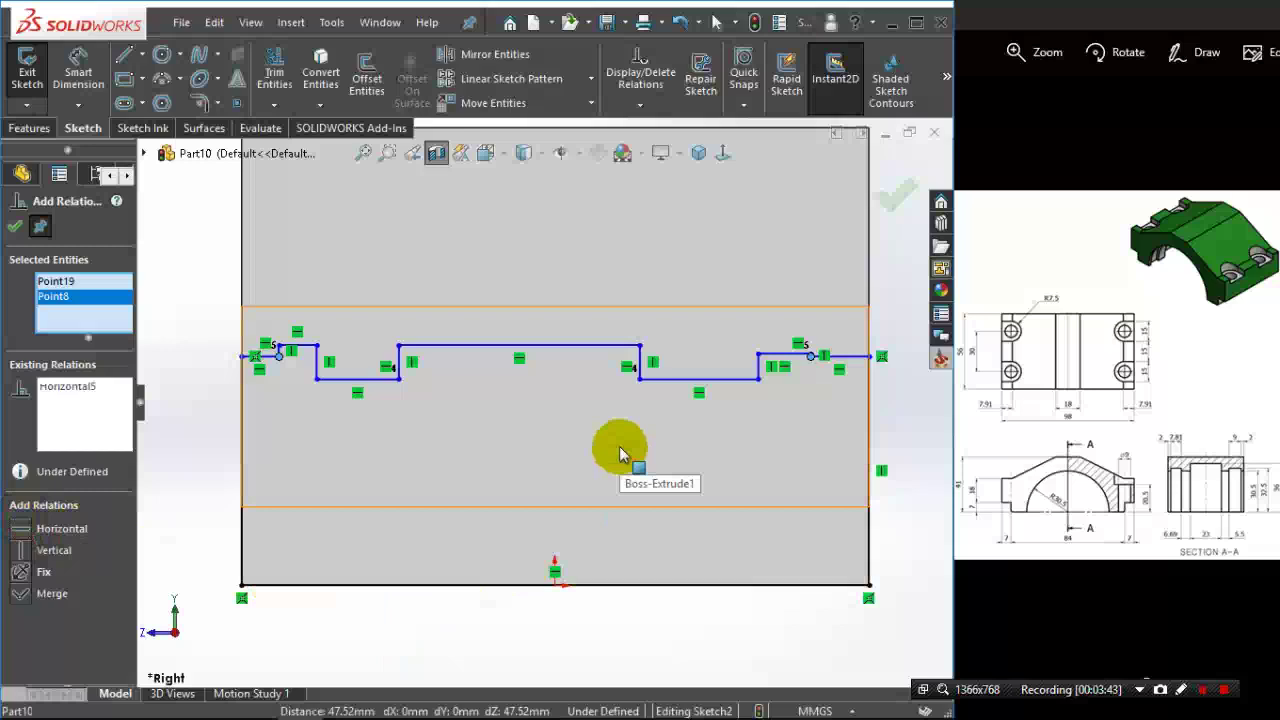
{"action": "left_click", "coordinate": [757, 355]}
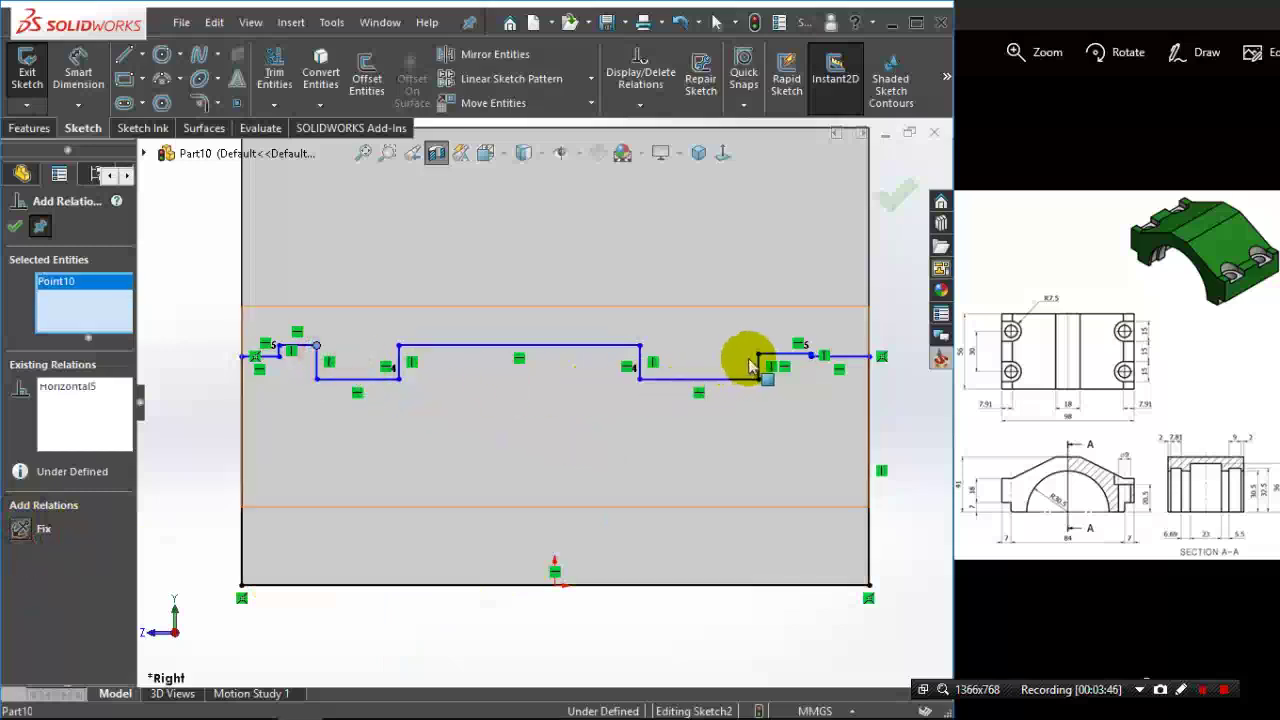
{"action": "left_click", "coordinate": [45, 528]}
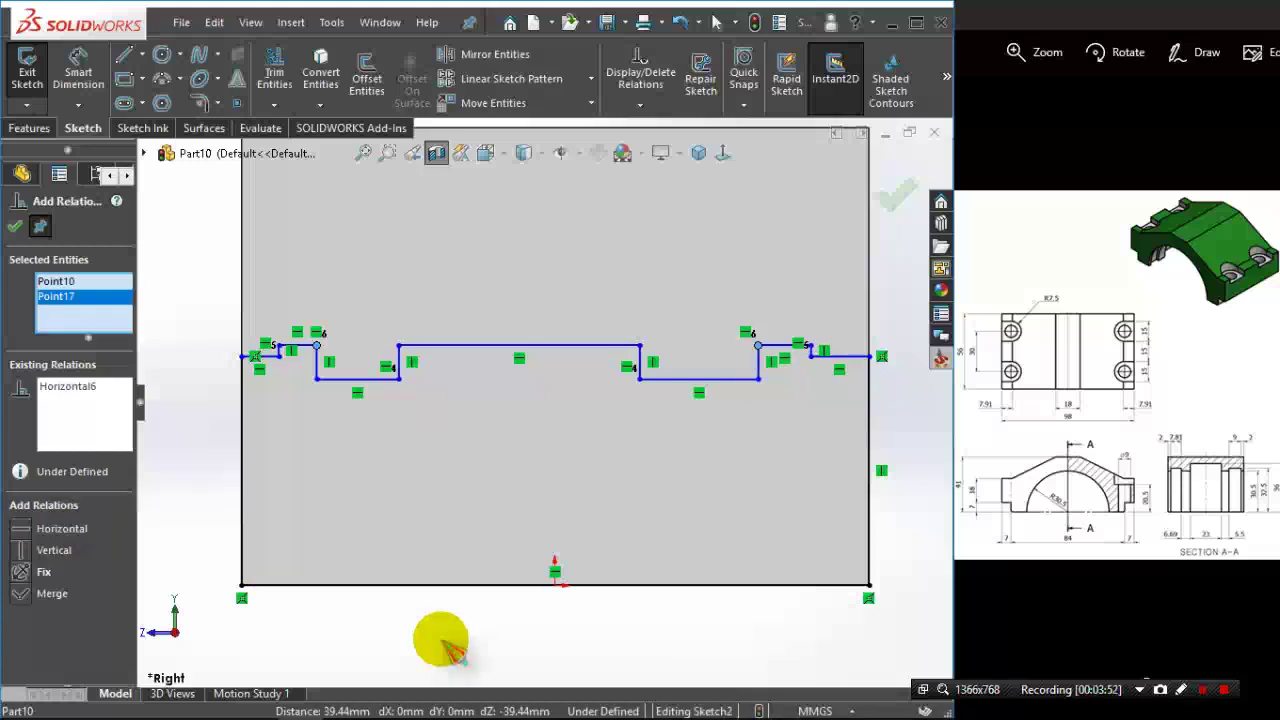
{"action": "left_click", "coordinate": [80, 72]}
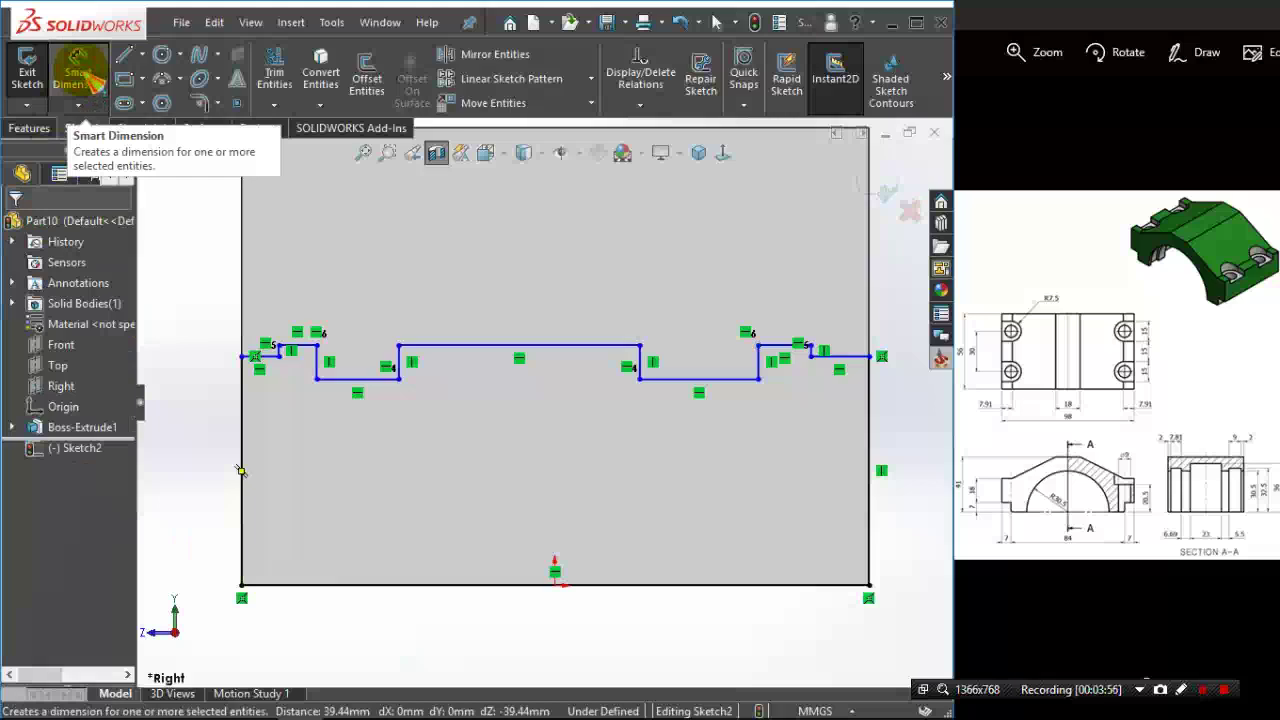
- Dimension the left notch: 2.00 step width, 7.81 top and 6.69 bottom segment
{"action": "left_click", "coordinate": [266, 366]}
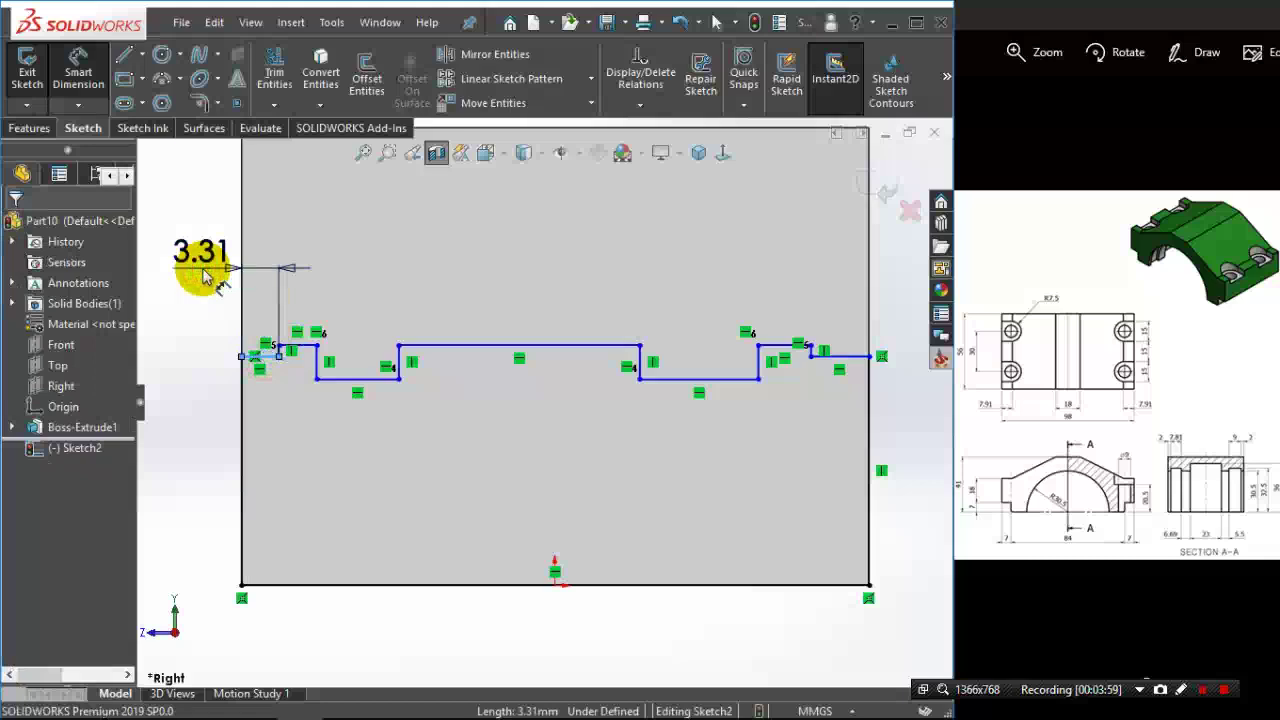
{"action": "left_click", "coordinate": [203, 277]}
{"action": "type", "text": "2"}
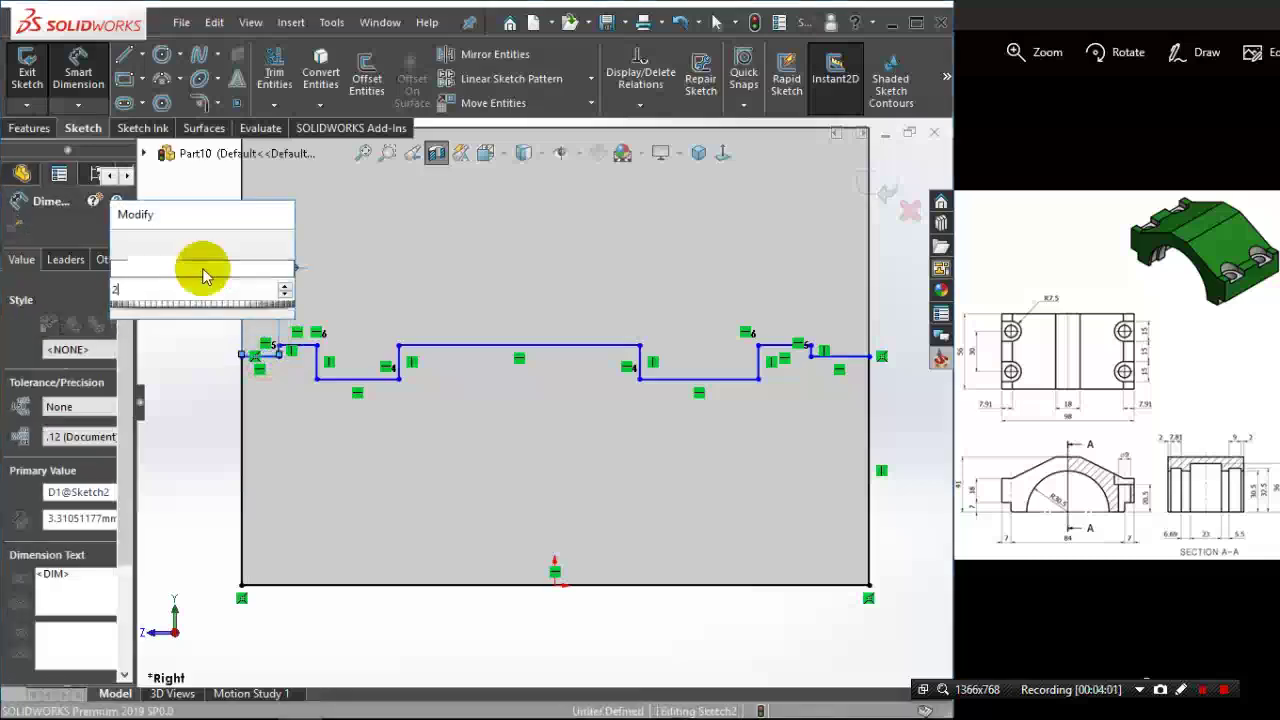
{"action": "key", "text": "Return"}
{"action": "type", "text": "2"}
{"action": "key", "text": "Return"}
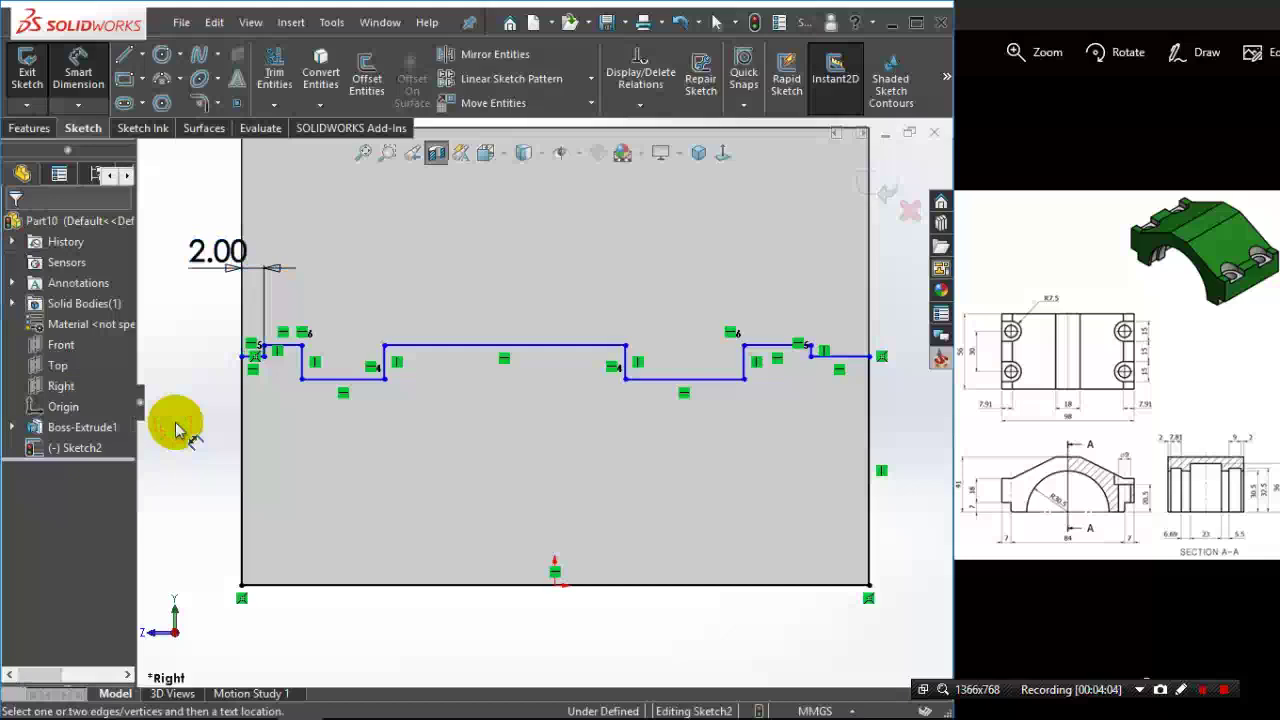
{"action": "left_click", "coordinate": [284, 345]}
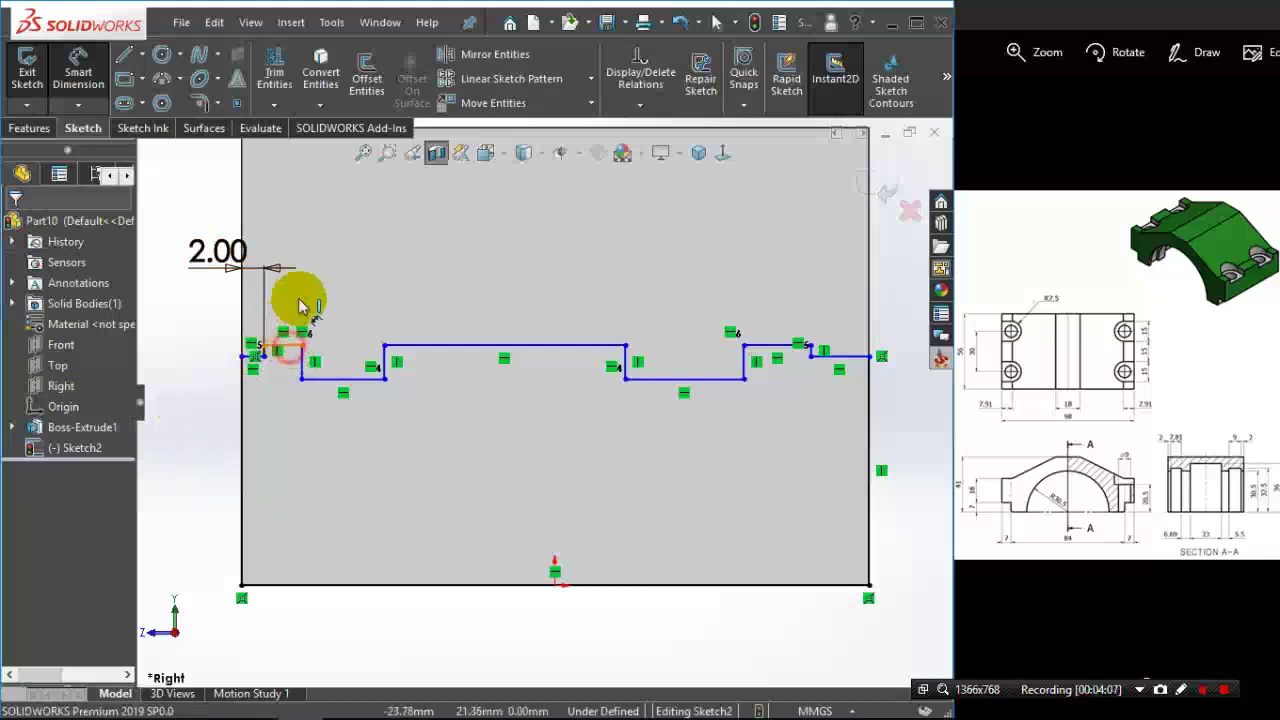
{"action": "left_click", "coordinate": [313, 245]}
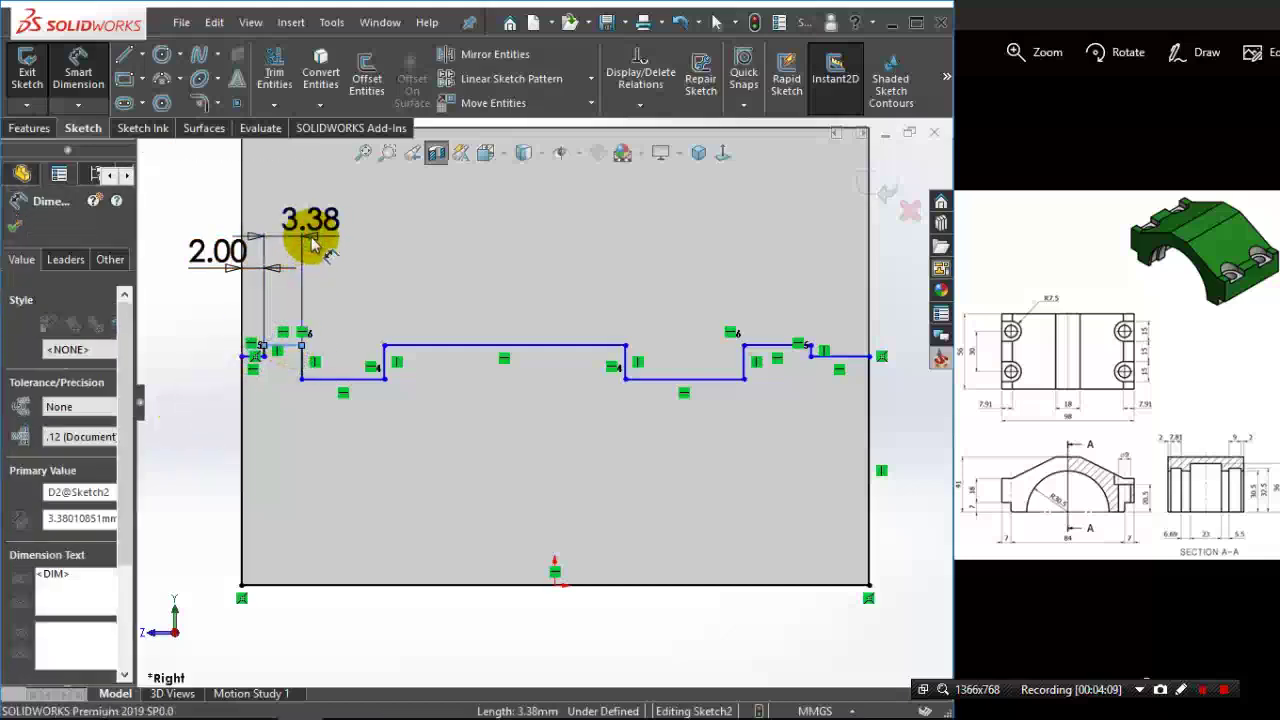
{"action": "type", "text": "7.81"}
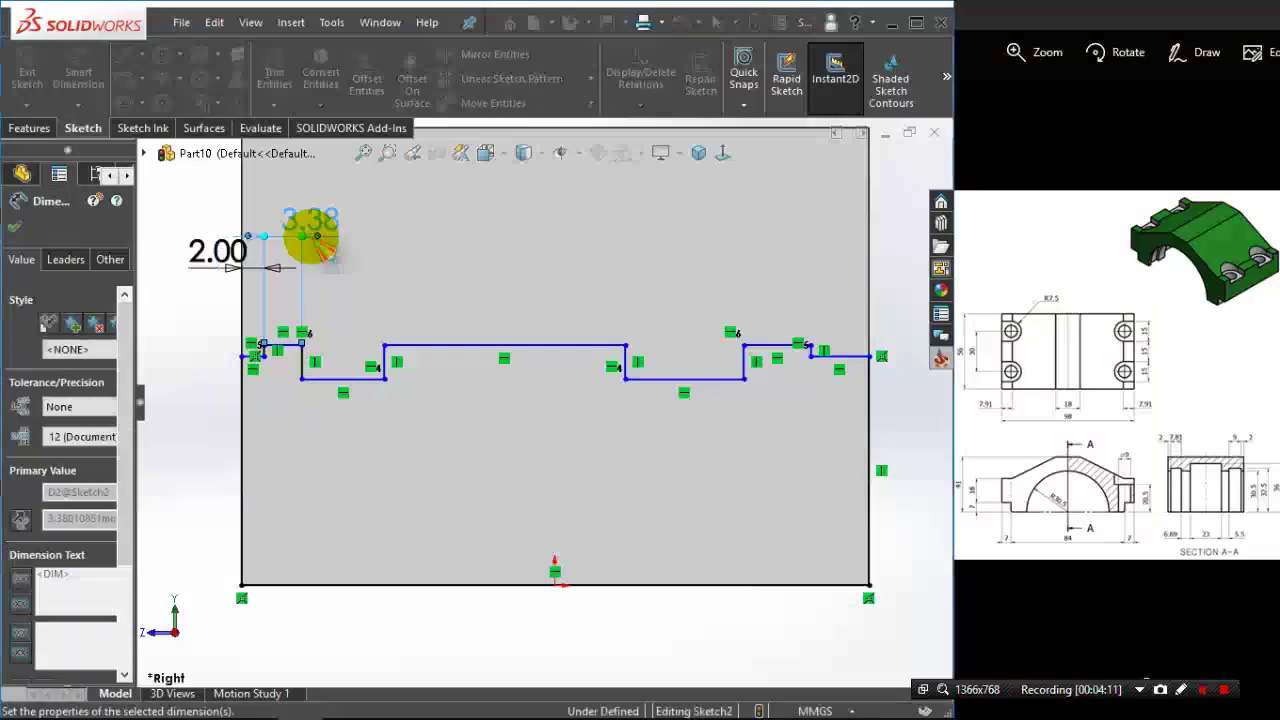
{"action": "key", "text": "Return"}
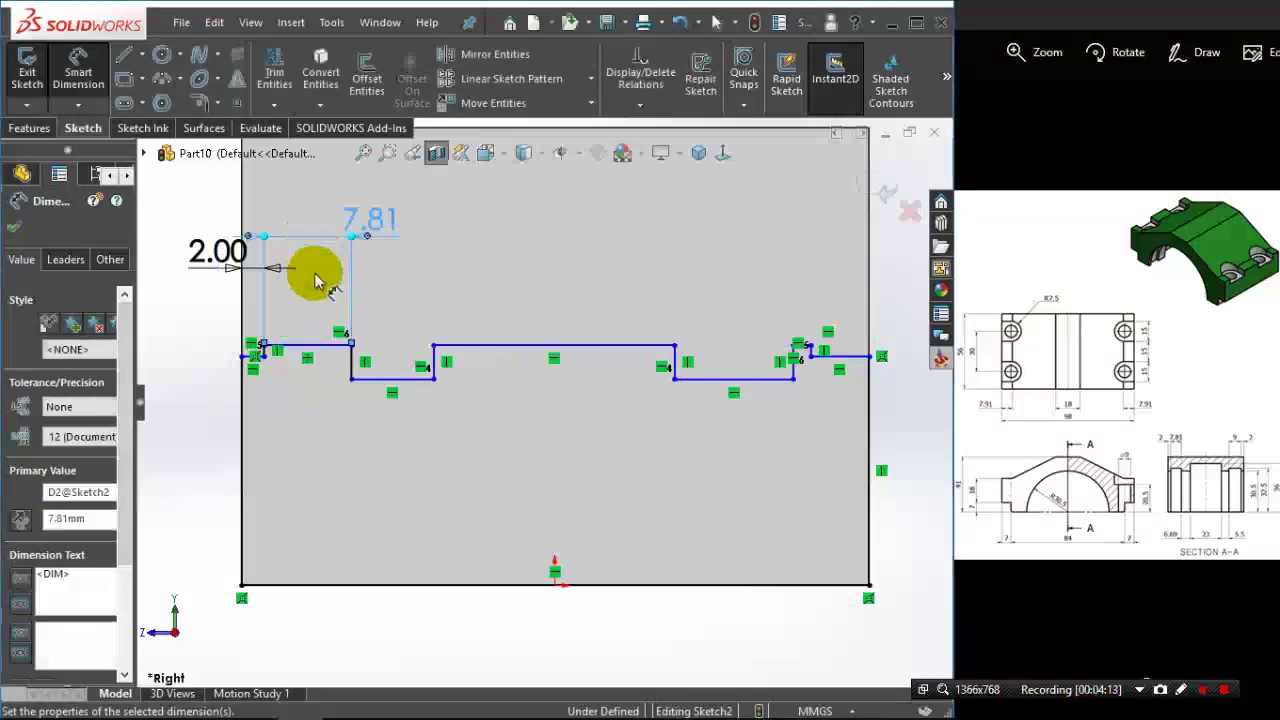
{"action": "left_click", "coordinate": [388, 377]}
{"action": "left_click", "coordinate": [398, 460]}
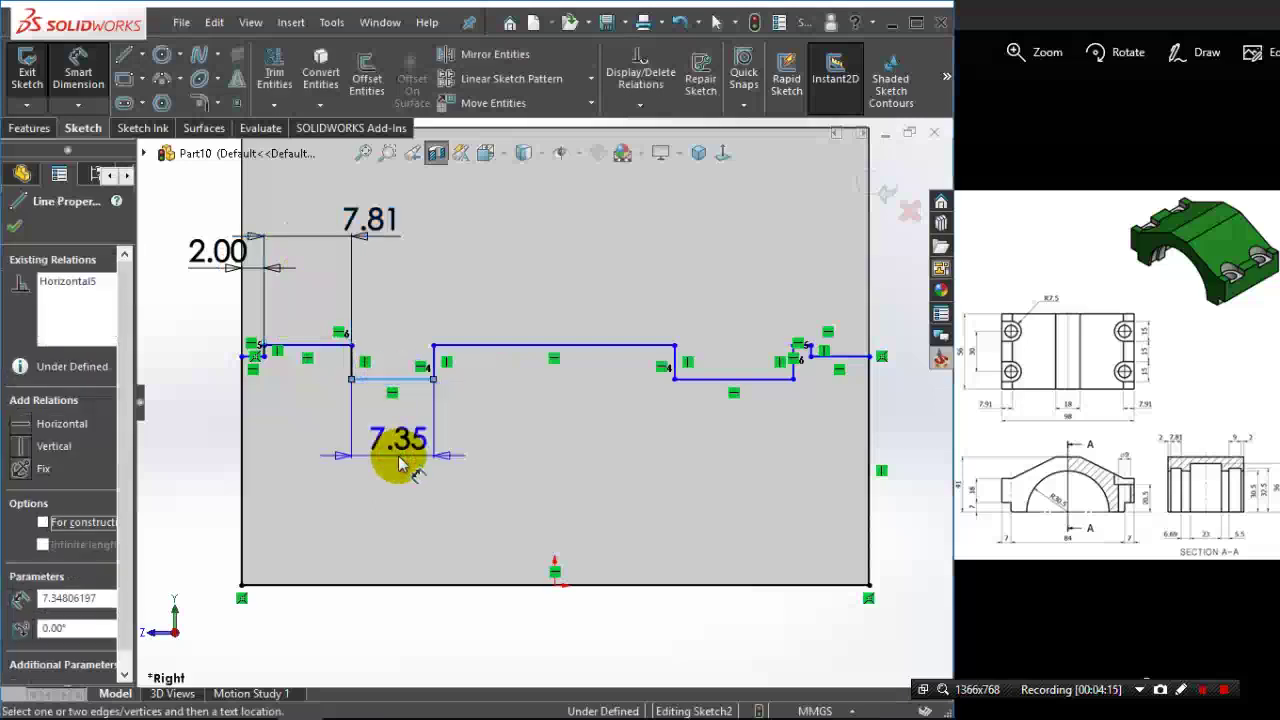
{"action": "double_click", "coordinate": [398, 462]}
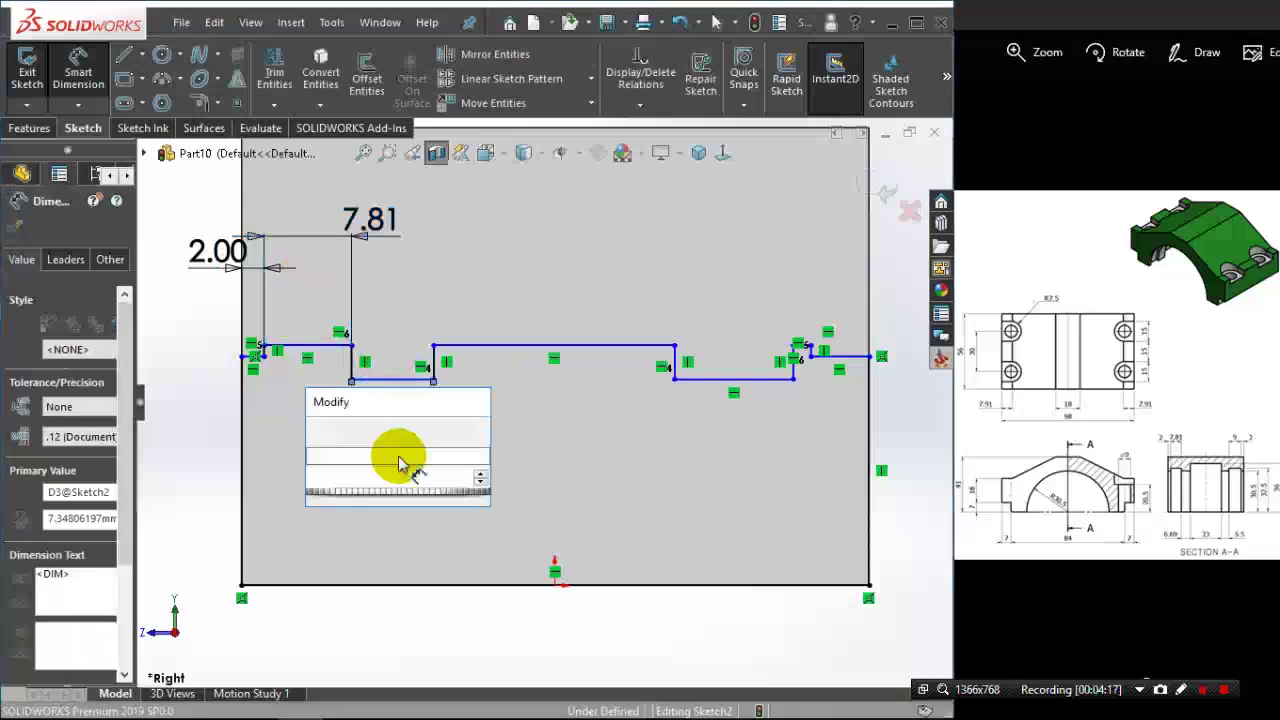
{"action": "type", "text": "6."}
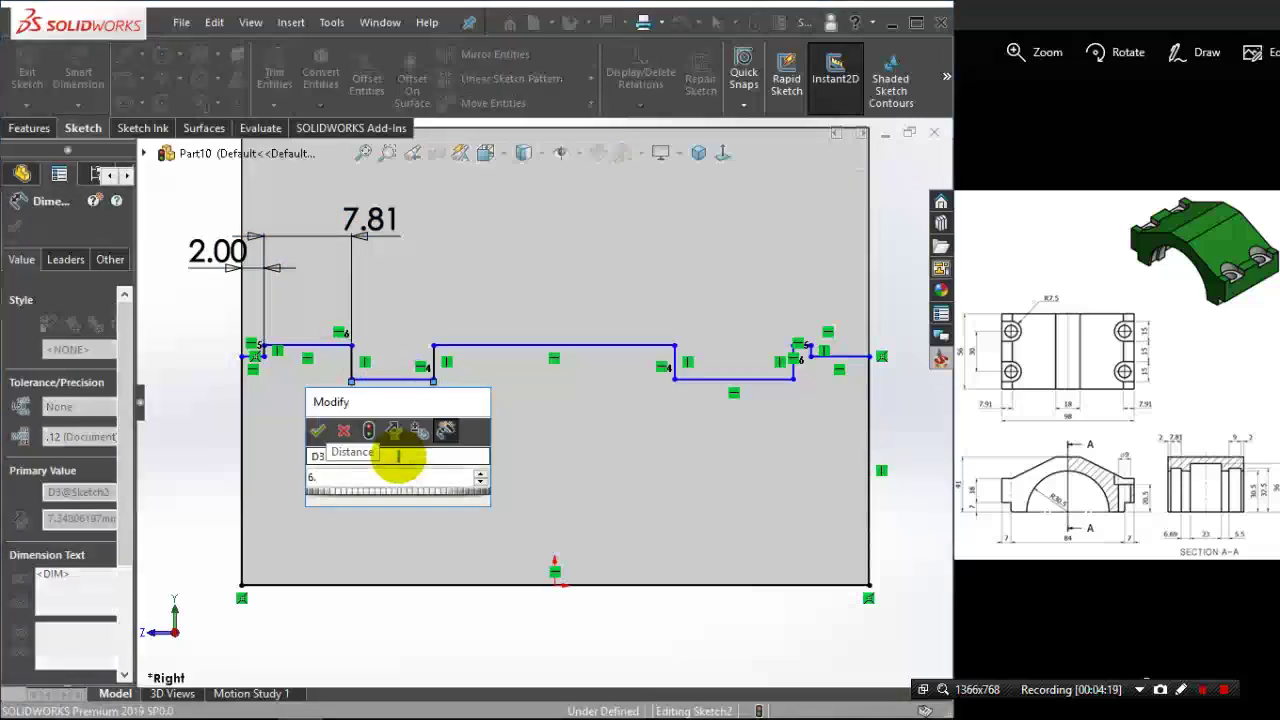
{"action": "type", "text": "69"}
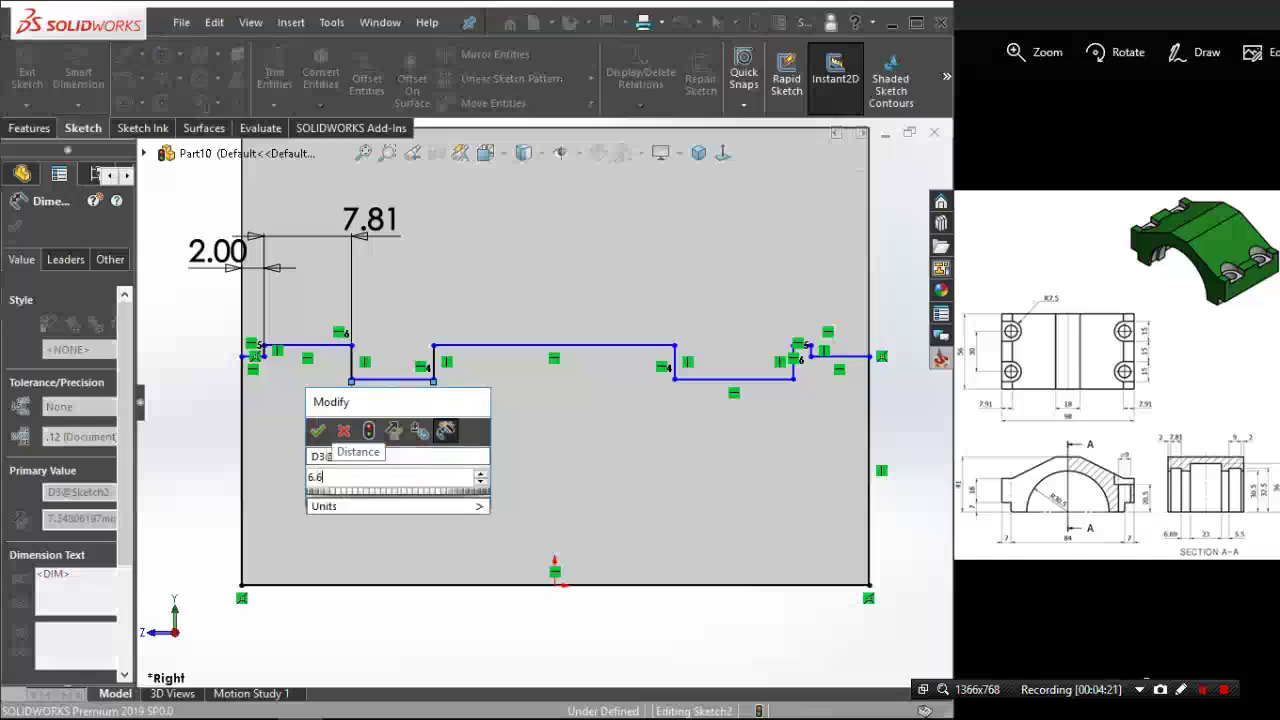
{"action": "key", "text": "Return"}
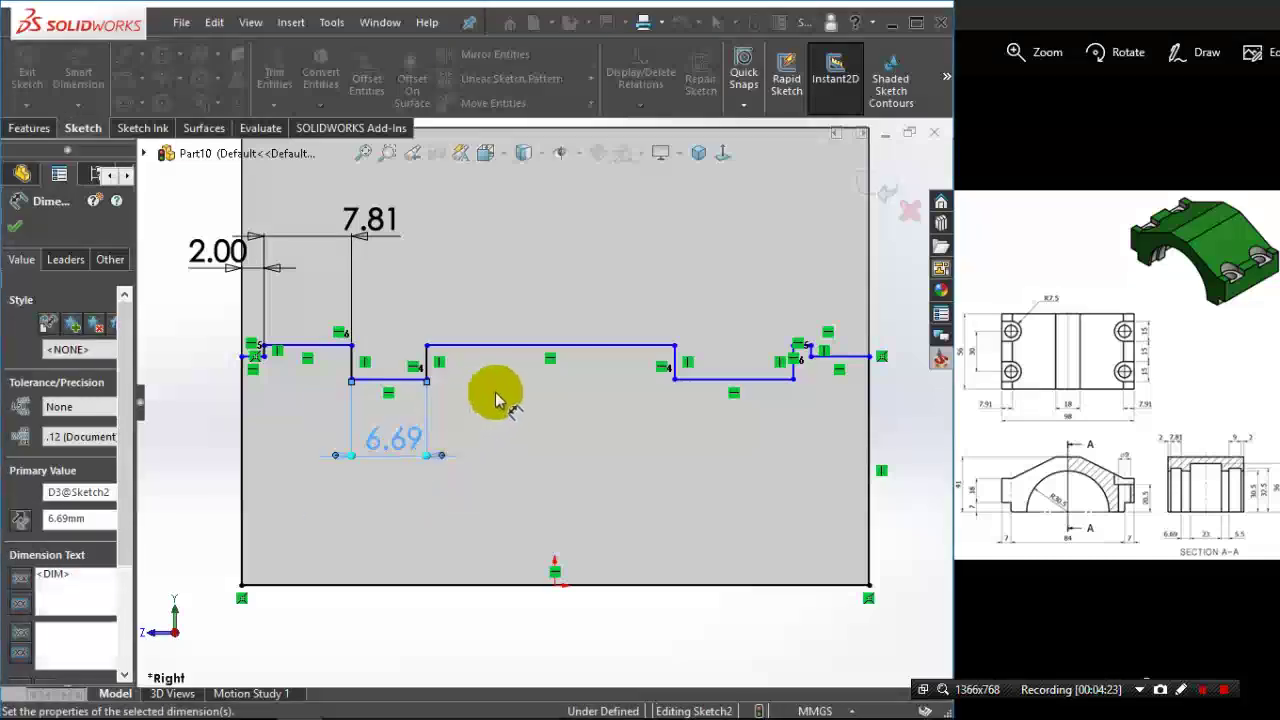
- Dimension the top line at 23, the right end line at 2 and the right notch at 9
{"action": "left_click", "coordinate": [545, 347]}
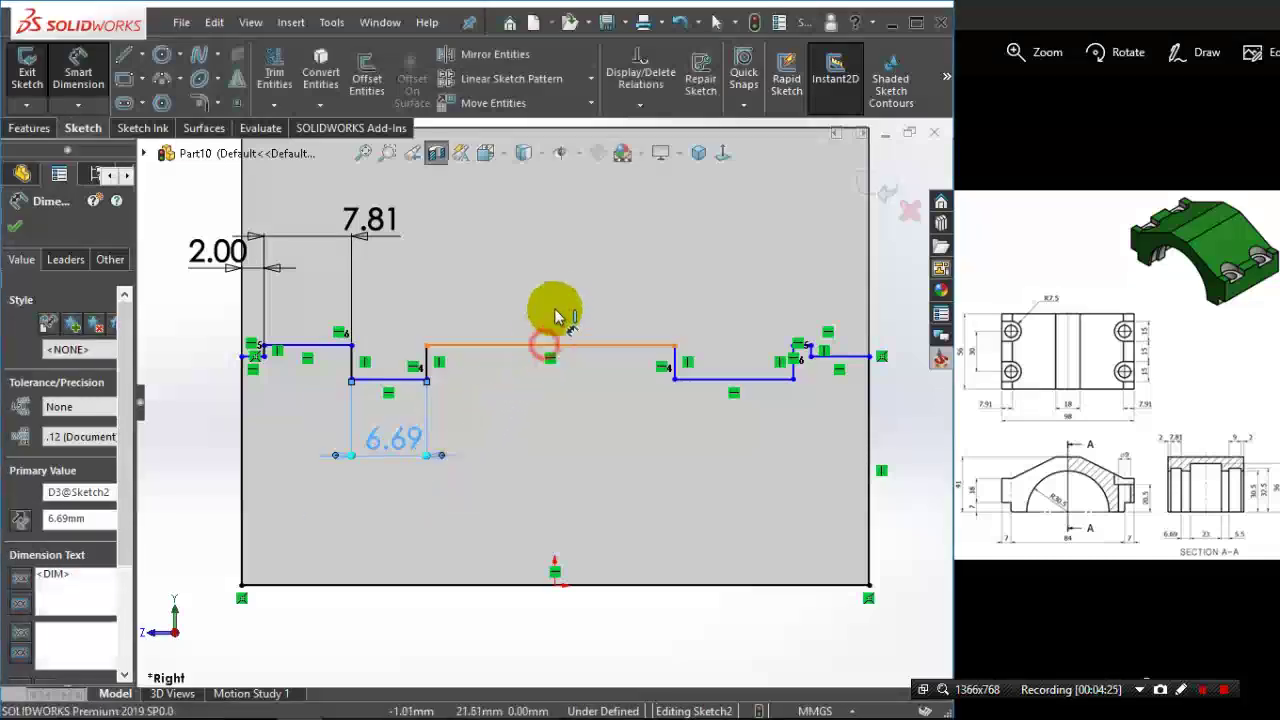
{"action": "left_click", "coordinate": [558, 295]}
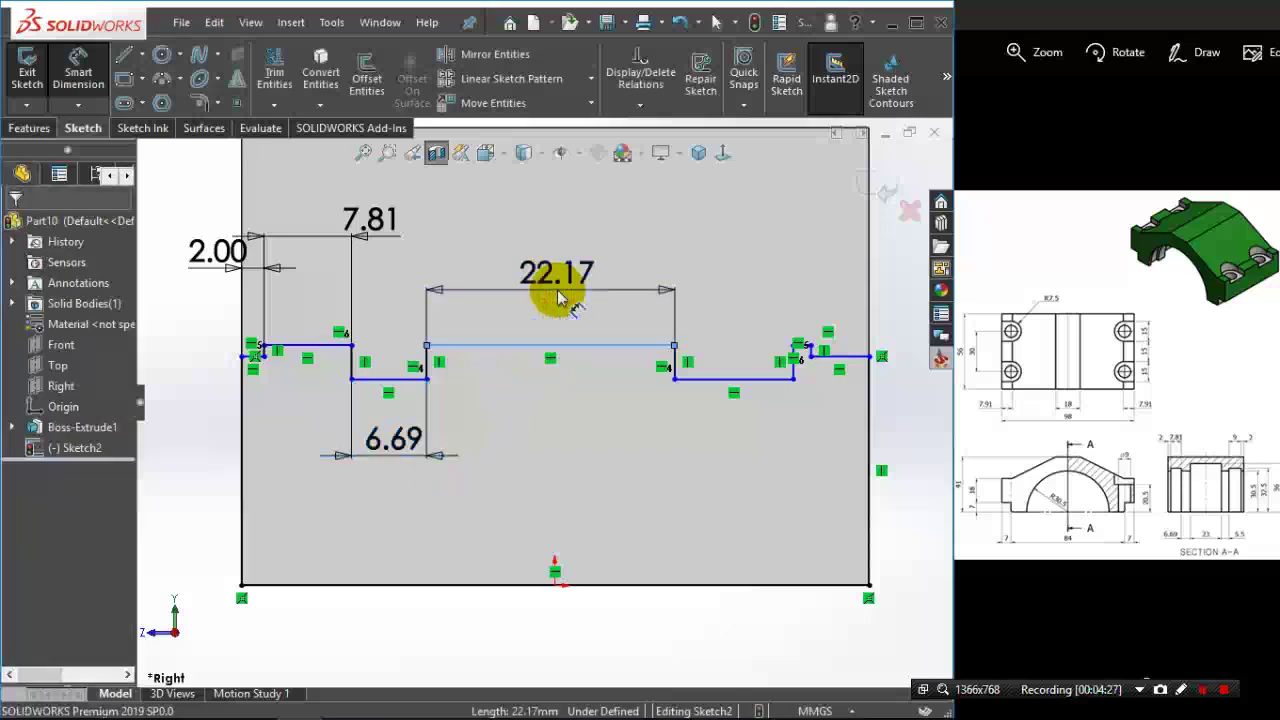
{"action": "type", "text": "23"}
{"action": "key", "text": "Return"}
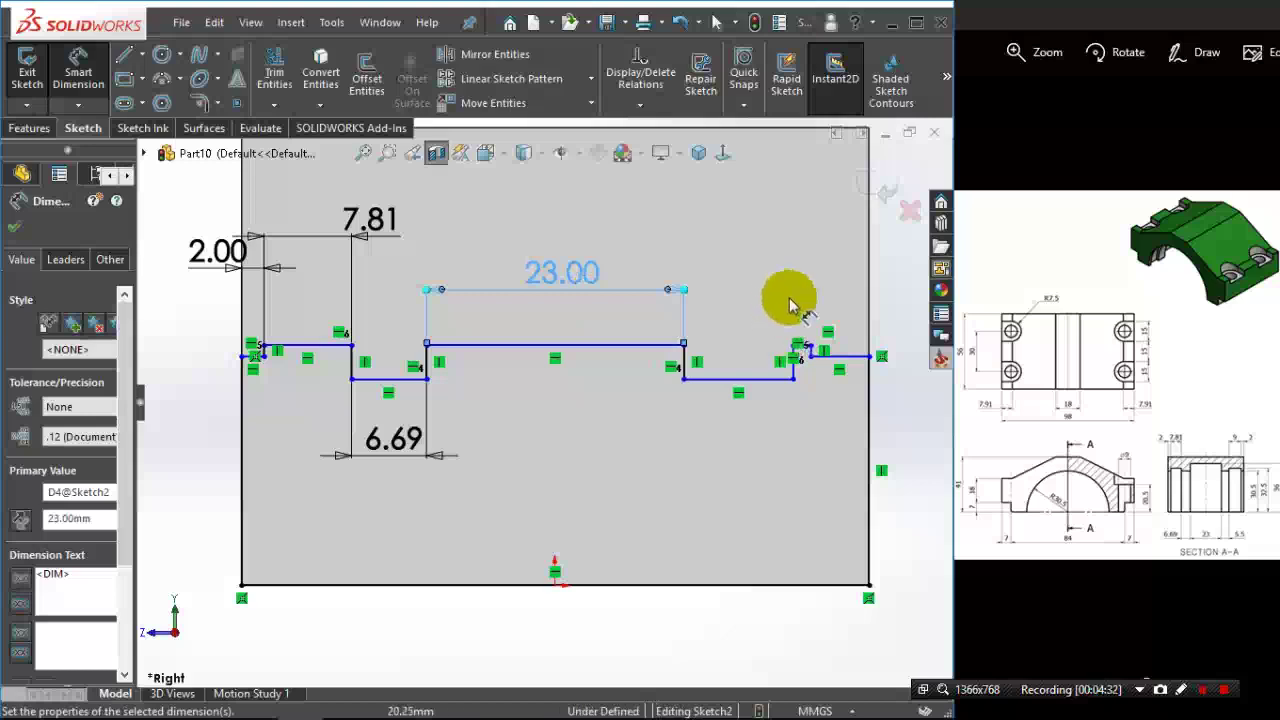
{"action": "scroll", "coordinate": [810, 312], "scroll_direction": "down", "scroll_amount": 1}
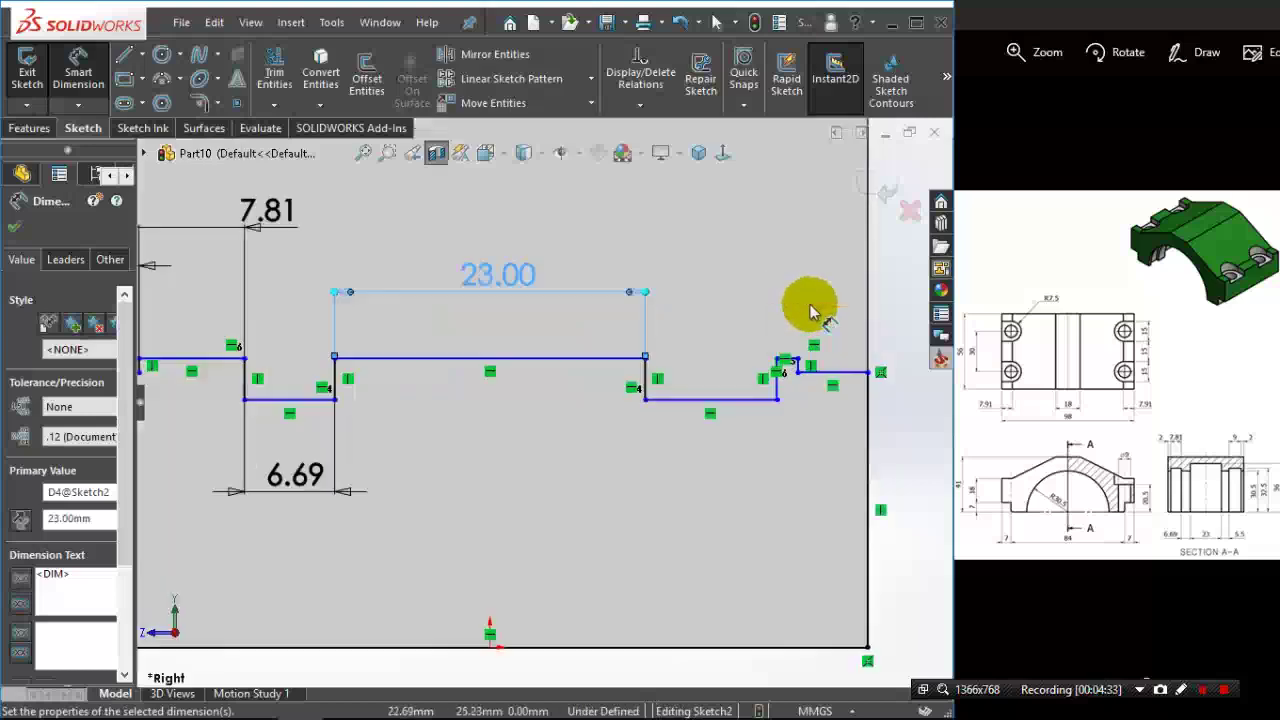
{"action": "left_click", "coordinate": [834, 371]}
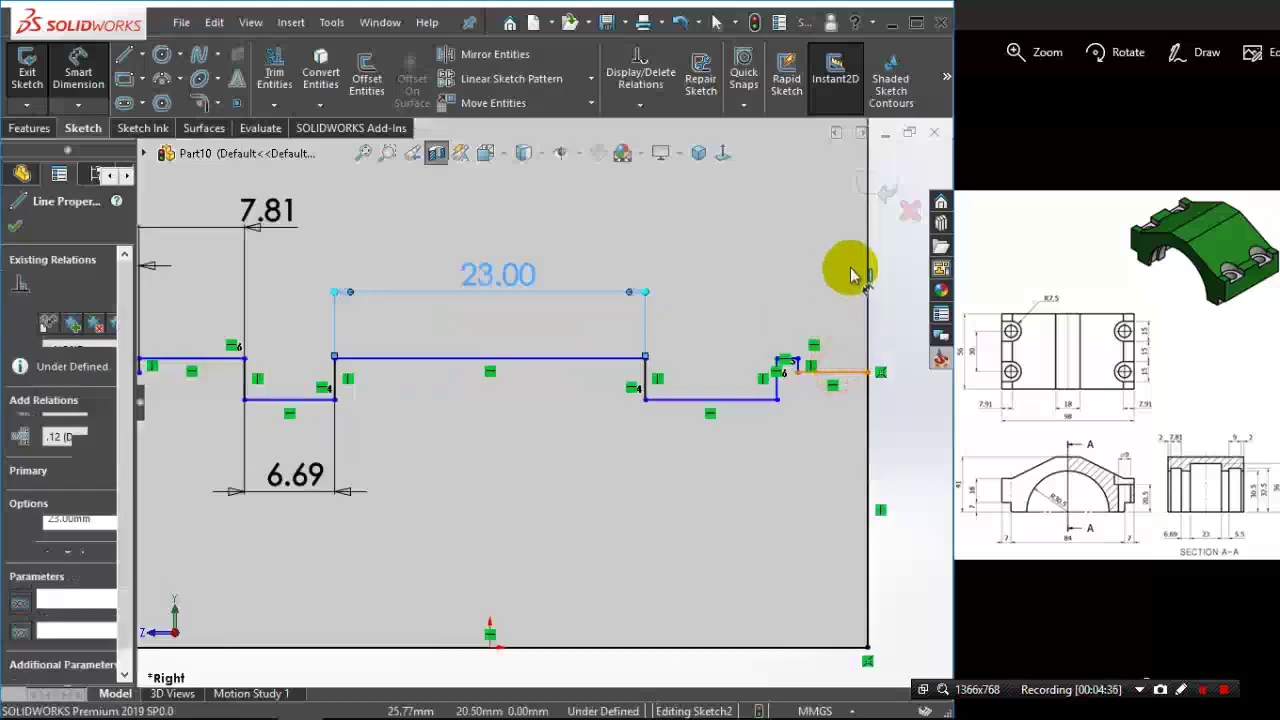
{"action": "left_click", "coordinate": [850, 275]}
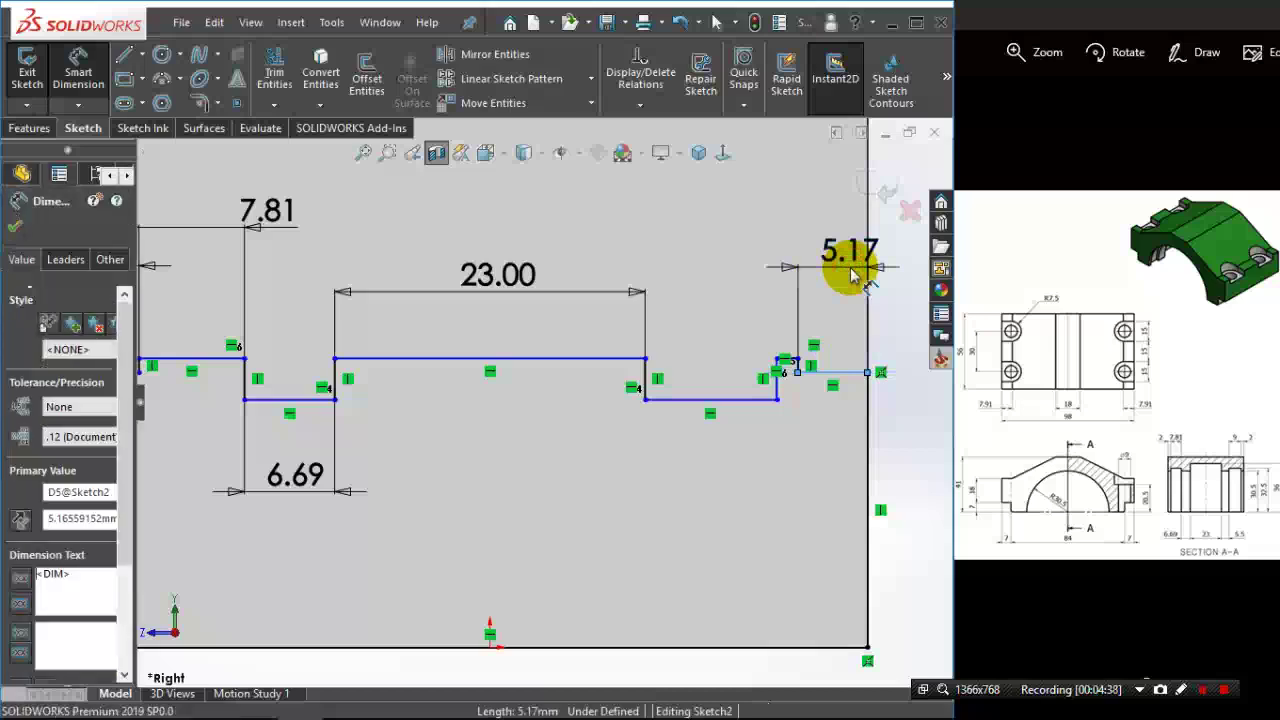
{"action": "type", "text": "2"}
{"action": "key", "text": "Return"}
{"action": "double_click", "coordinate": [850, 252]}
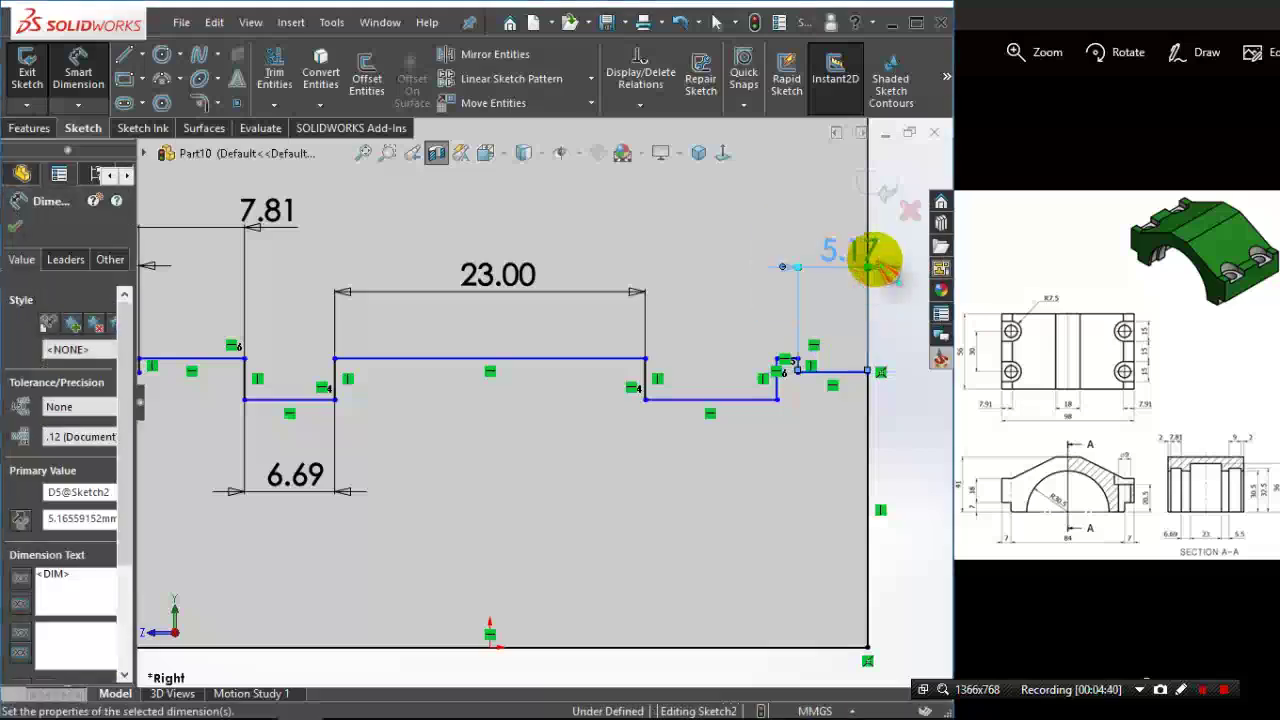
{"action": "type", "text": "2"}
{"action": "key", "text": "Return"}
{"action": "left_click", "coordinate": [795, 298]}
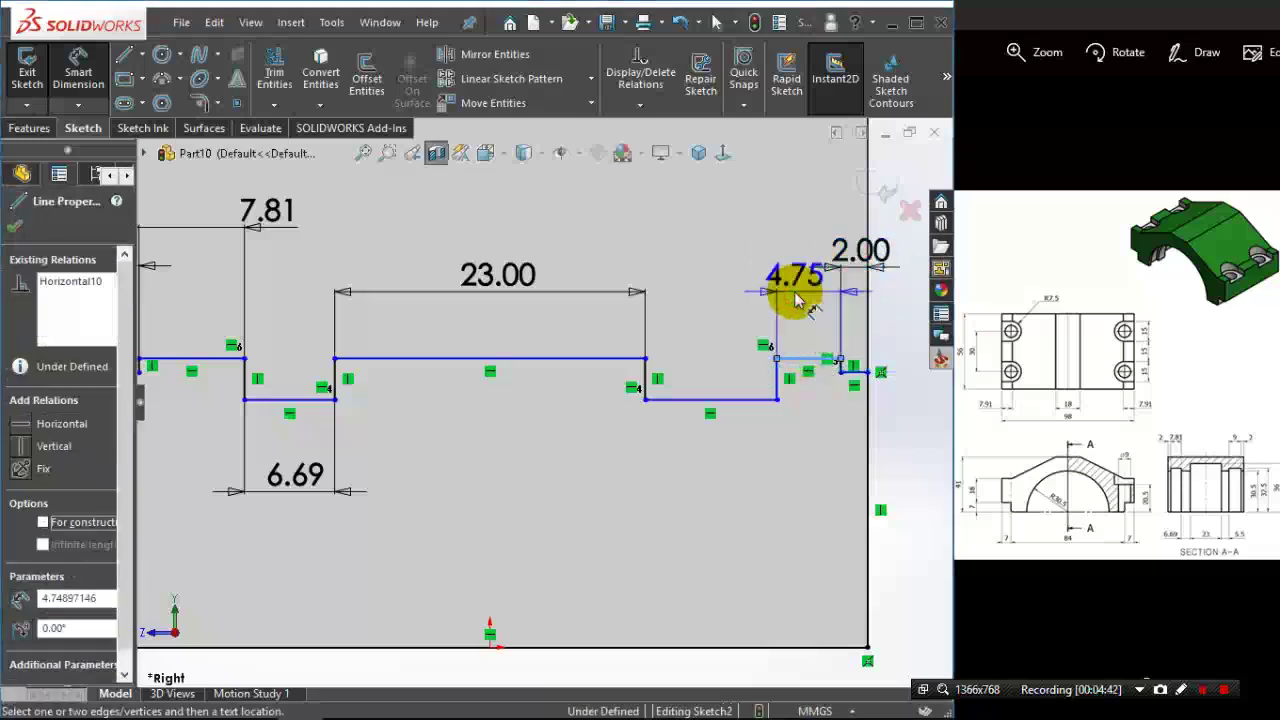
{"action": "left_click", "coordinate": [795, 298]}
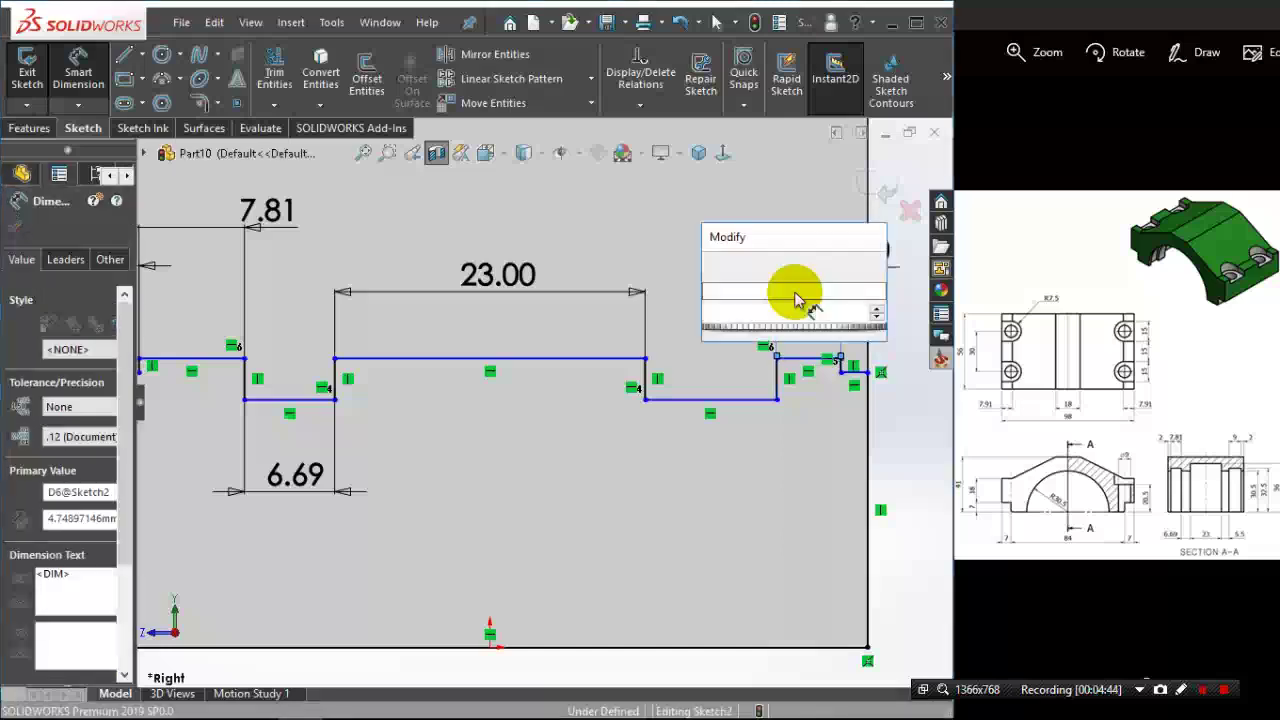
{"action": "type", "text": "9"}
{"action": "key", "text": "Return"}
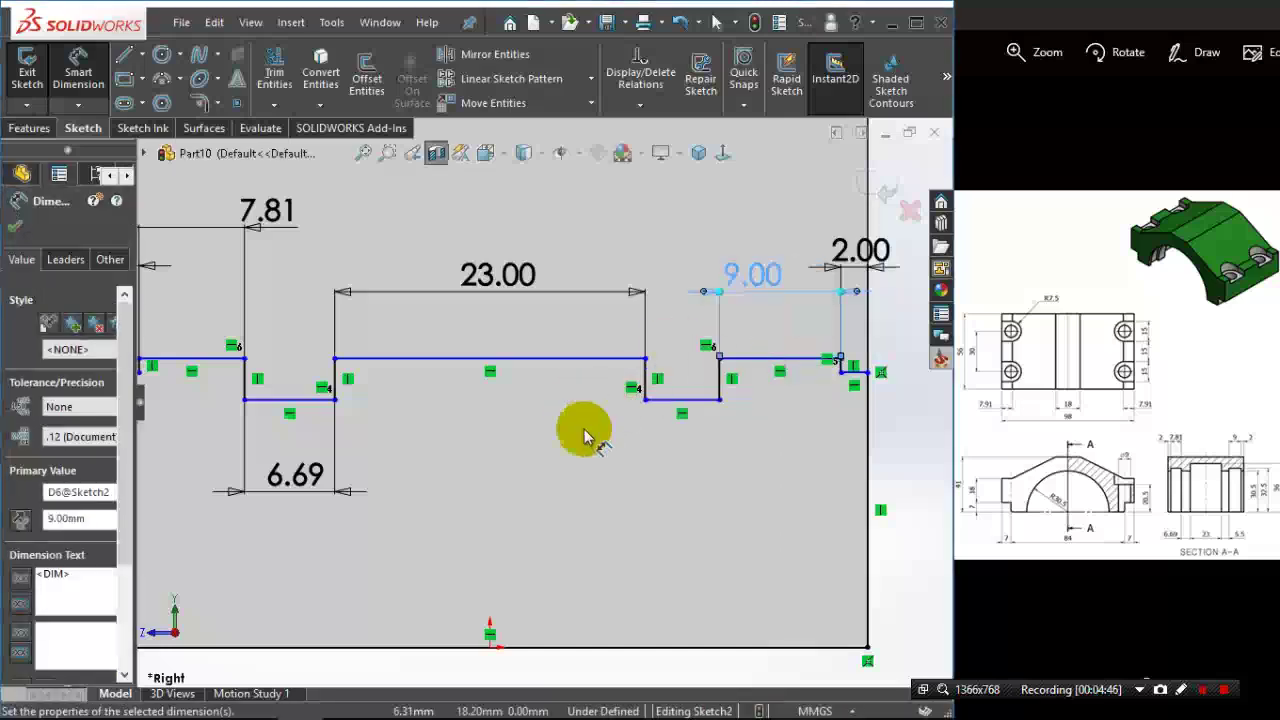
{"action": "left_click", "coordinate": [595, 447]}
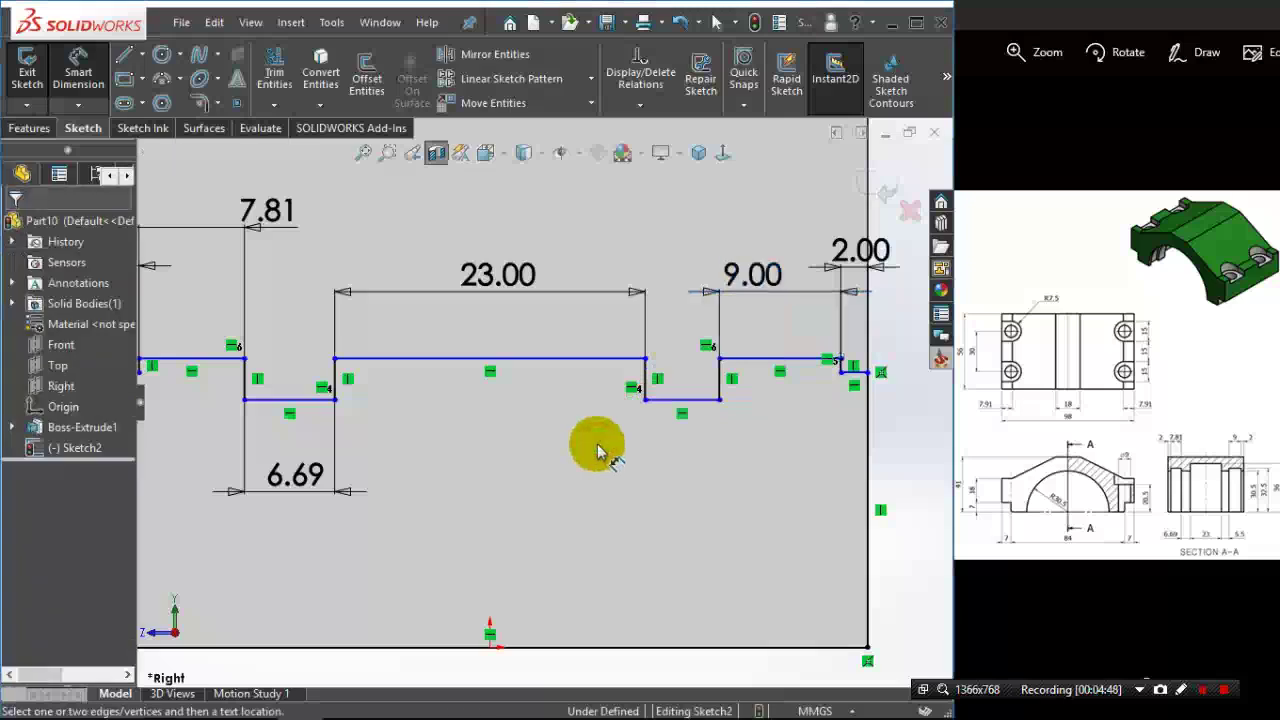
- Dimension the notch profile's overall height from the bottom line as 36 mm
{"action": "left_click", "coordinate": [547, 652]}
{"action": "left_click", "coordinate": [526, 359]}
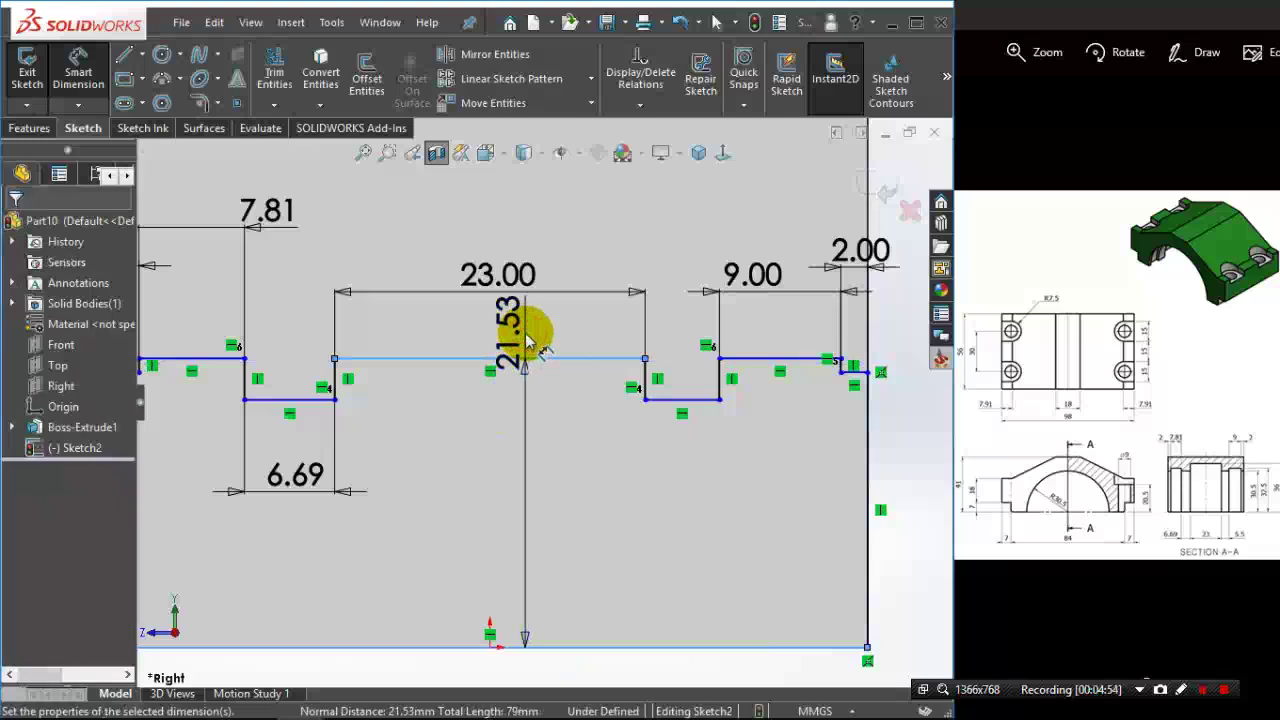
{"action": "left_click", "coordinate": [528, 344]}
{"action": "type", "text": "36"}
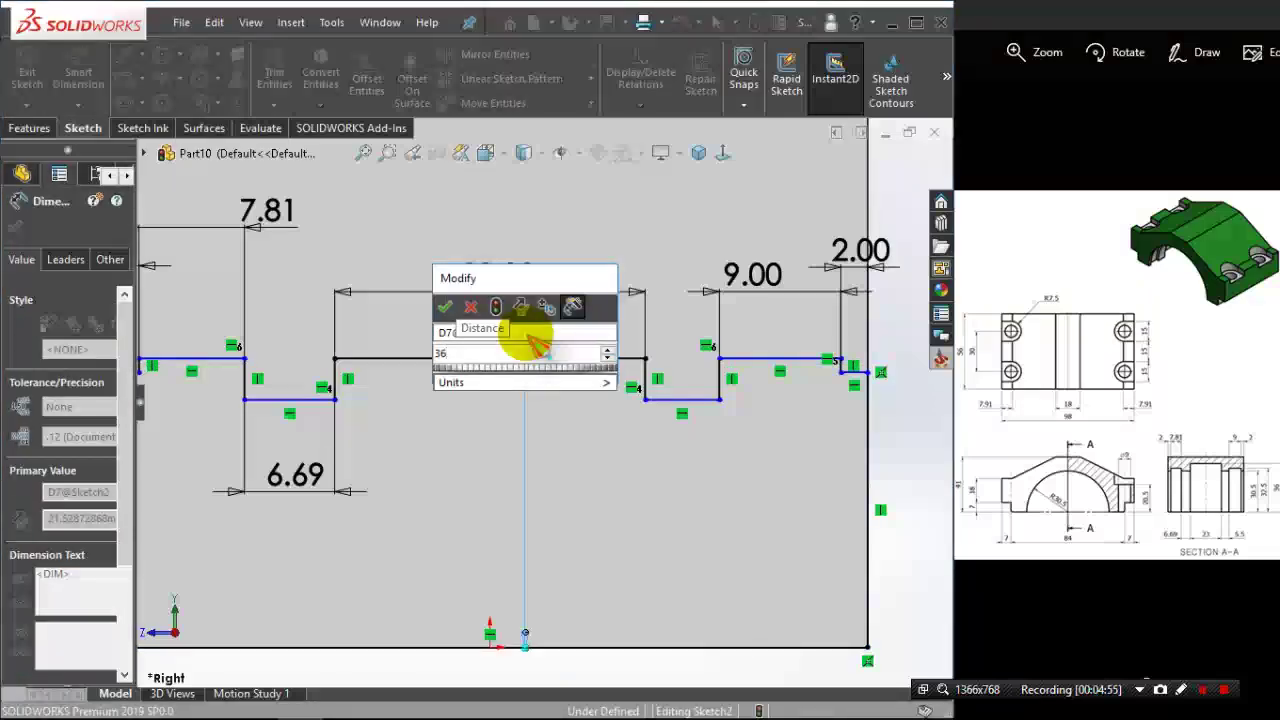
{"action": "key", "text": "Return"}
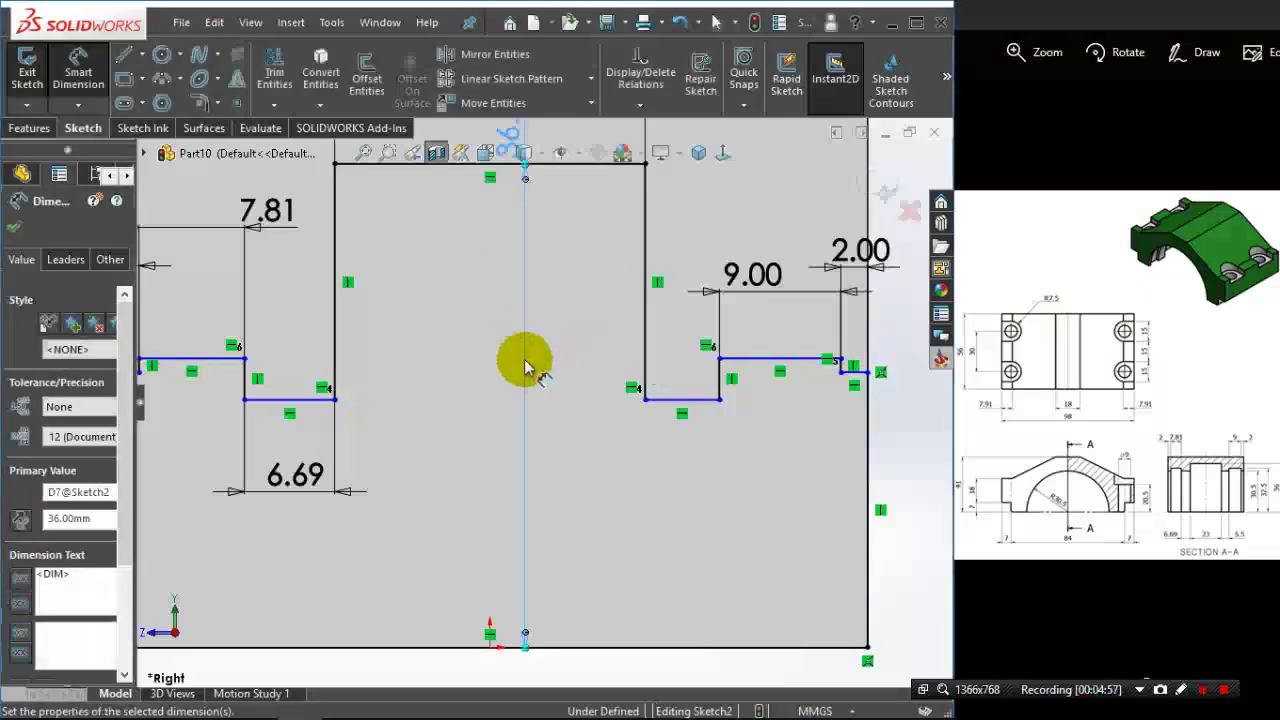
- Add a vertical 30.50 mm dimension from the bottom line to the right notch's lower line
{"action": "scroll", "coordinate": [545, 400], "scroll_direction": "up", "scroll_amount": 2}
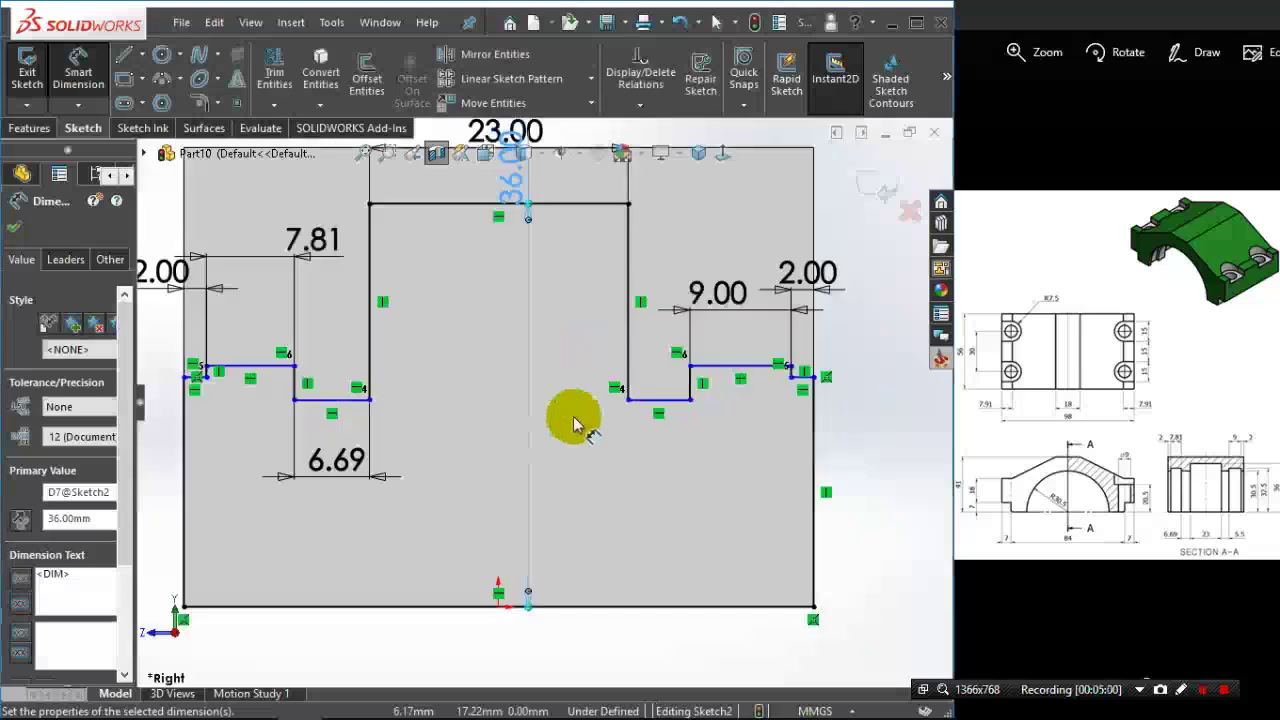
{"action": "left_click", "coordinate": [616, 597]}
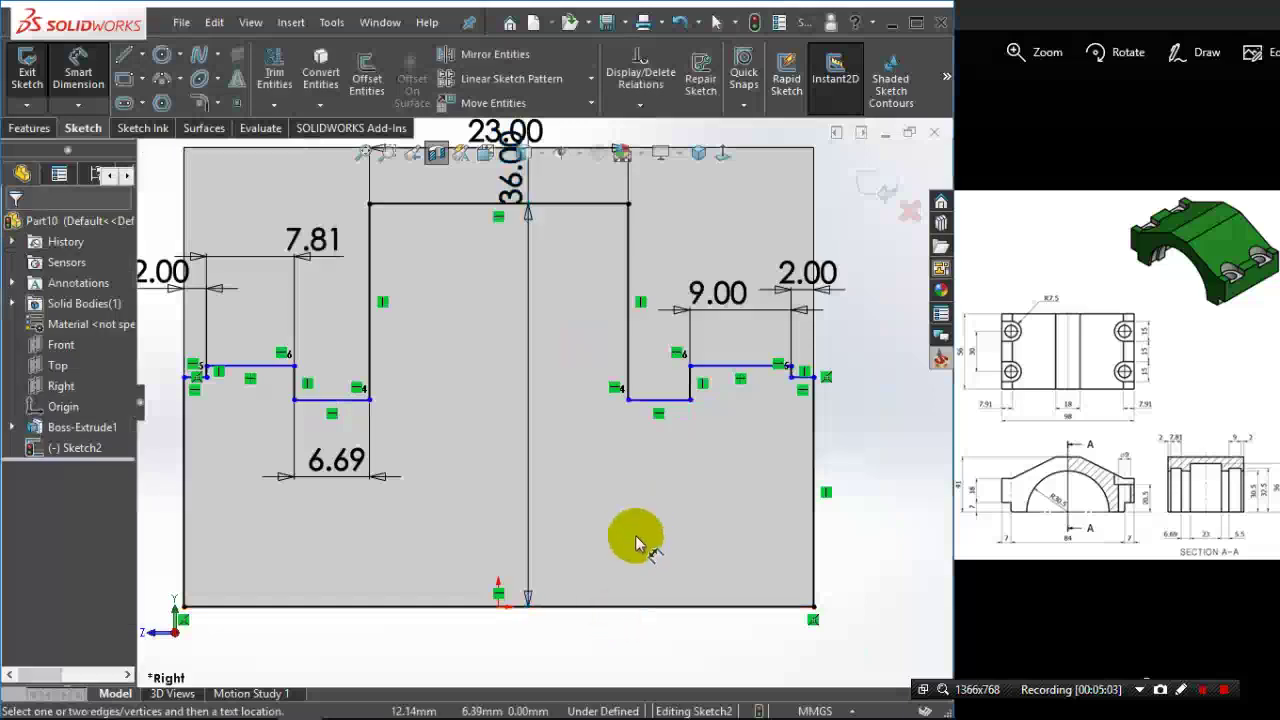
{"action": "left_click", "coordinate": [633, 606]}
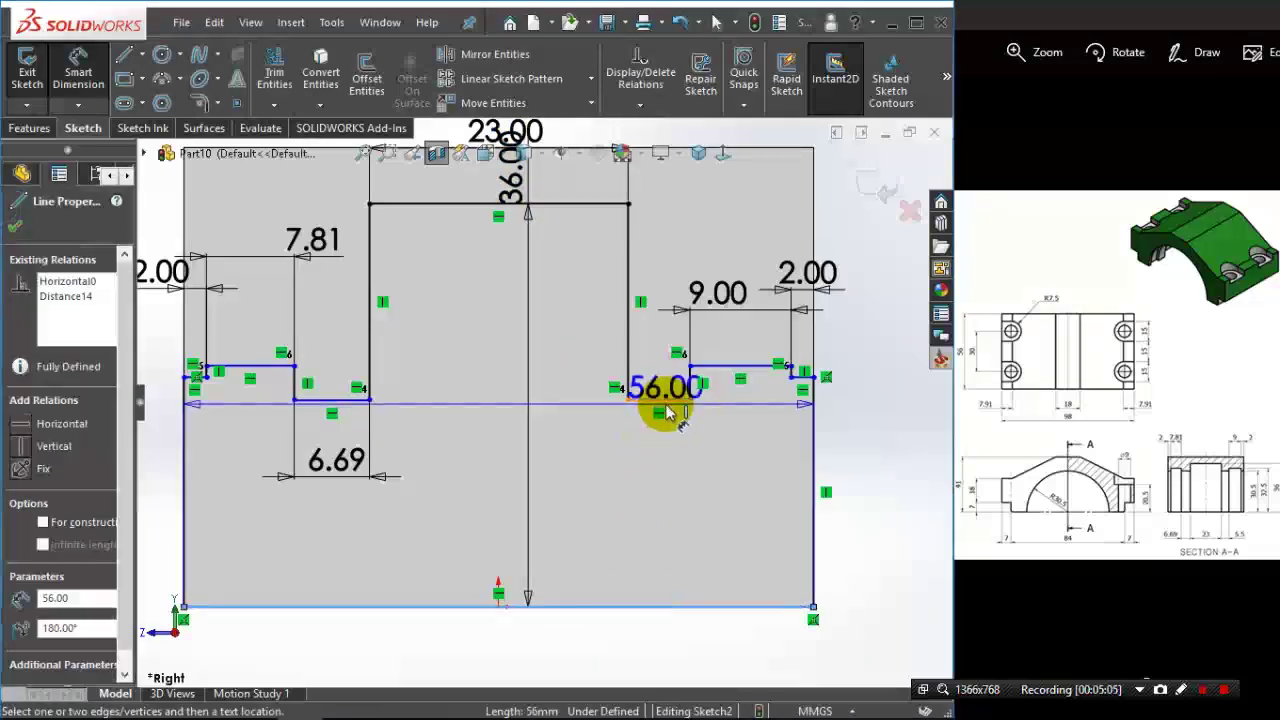
{"action": "left_click", "coordinate": [663, 406]}
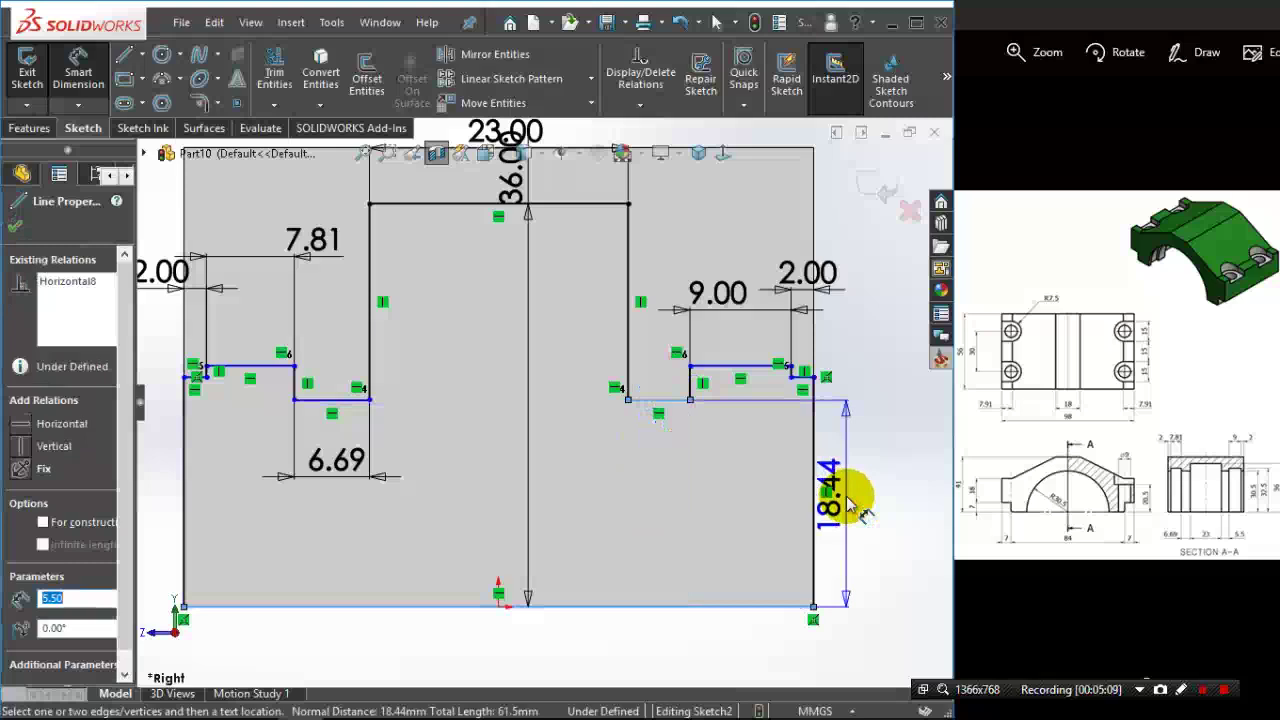
{"action": "left_click", "coordinate": [846, 497]}
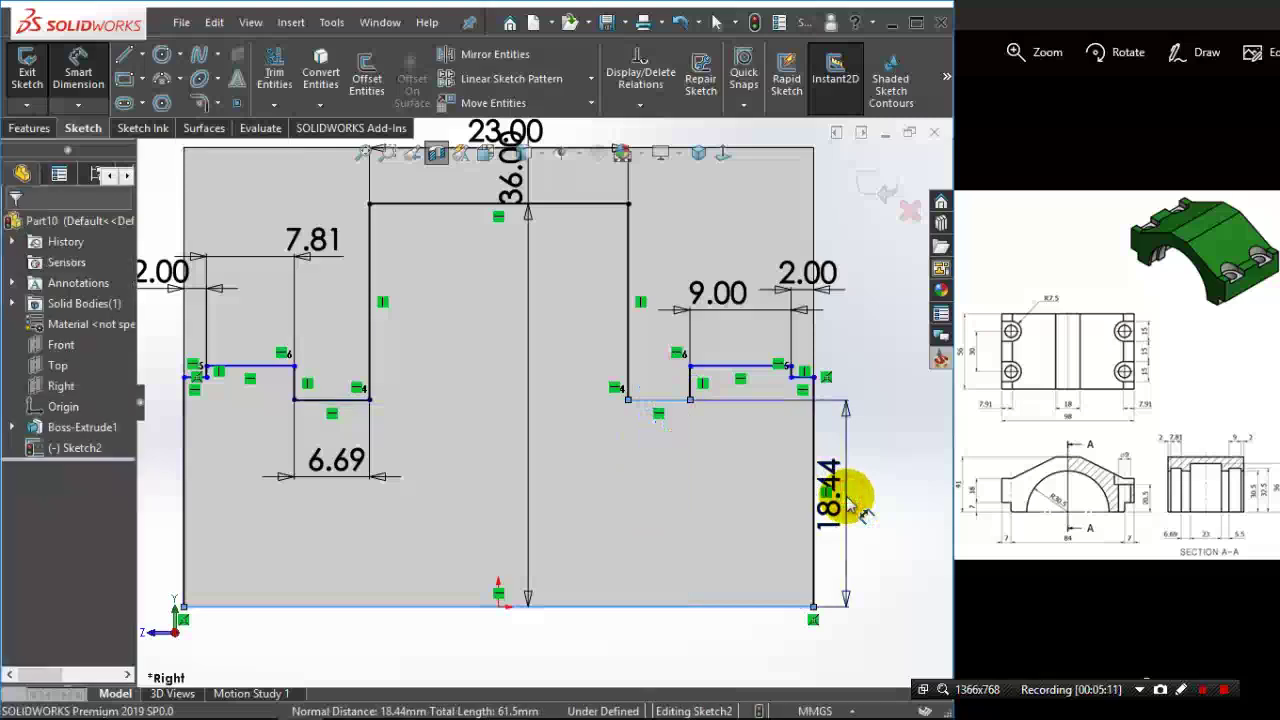
{"action": "type", "text": "3"}
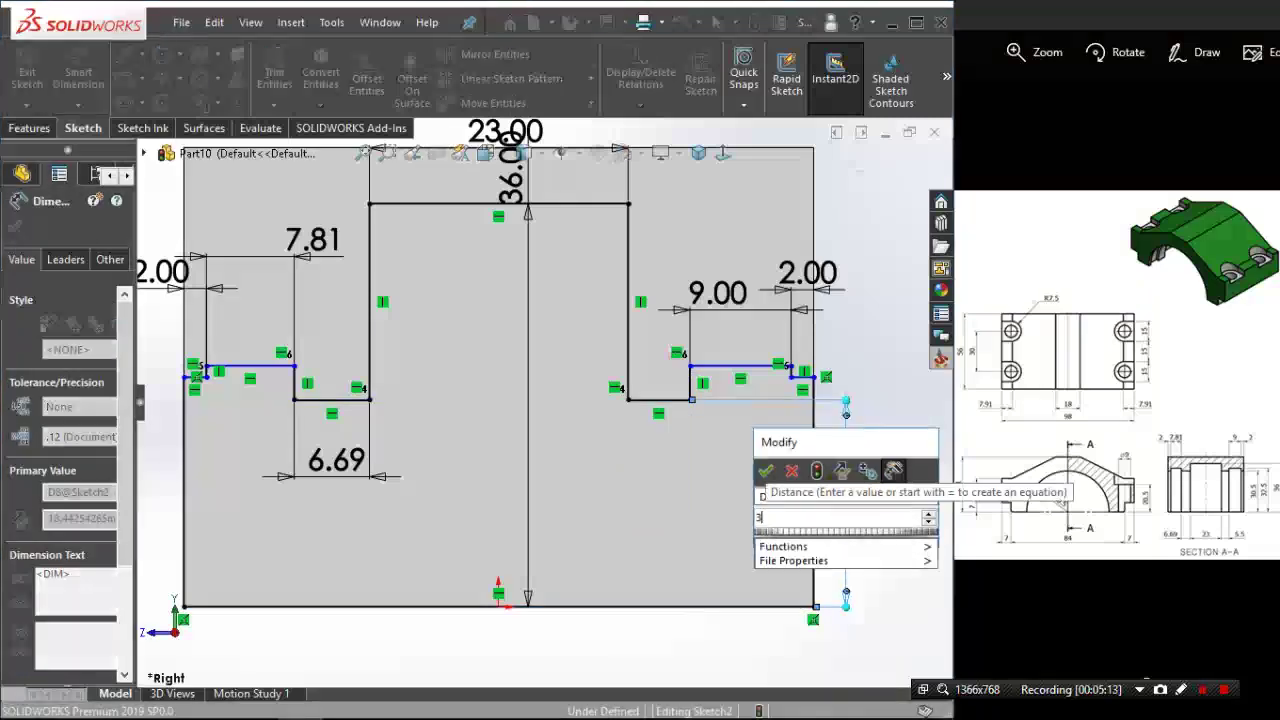
{"action": "type", "text": "30."}
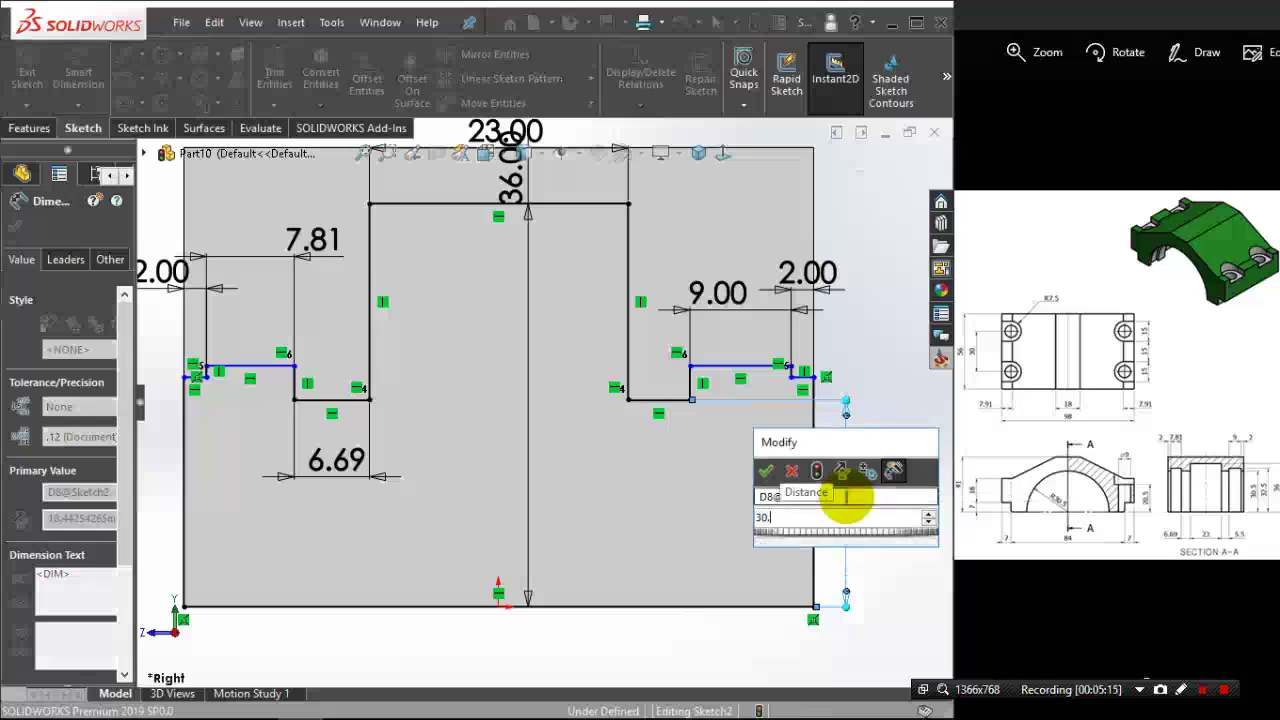
{"action": "type", "text": "5"}
{"action": "key", "text": "Return"}
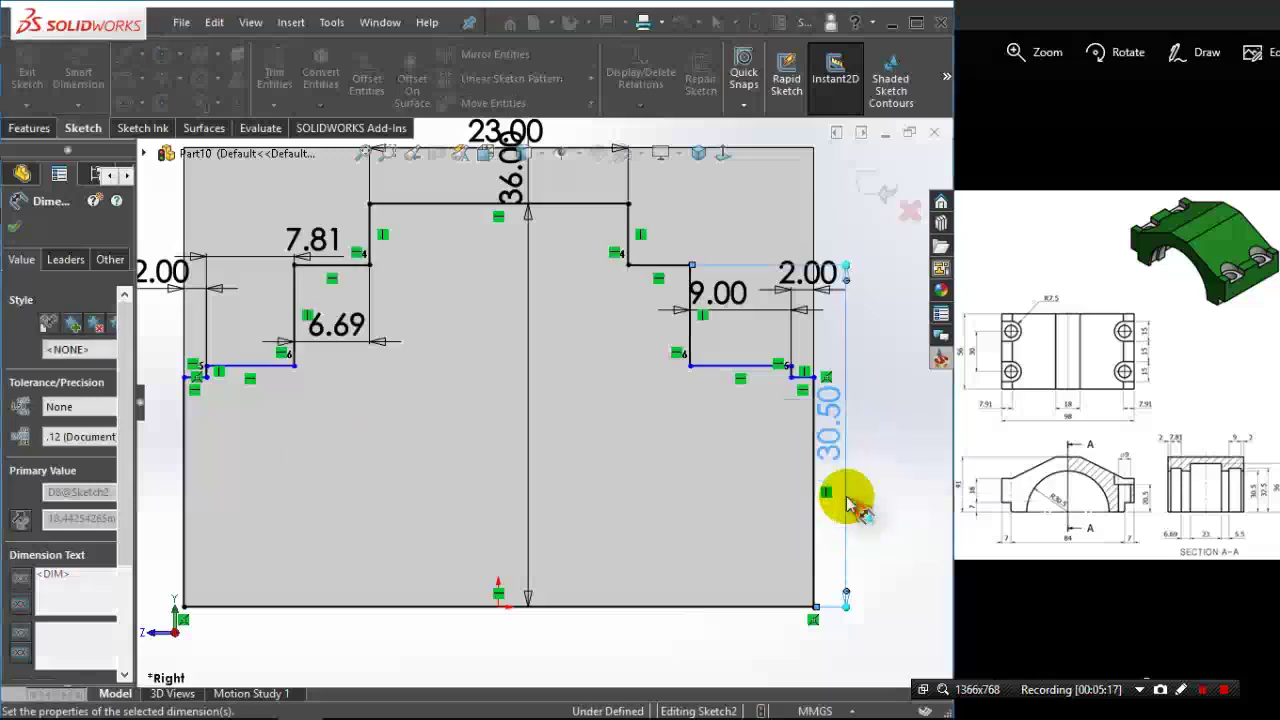
{"action": "left_click", "coordinate": [893, 525]}
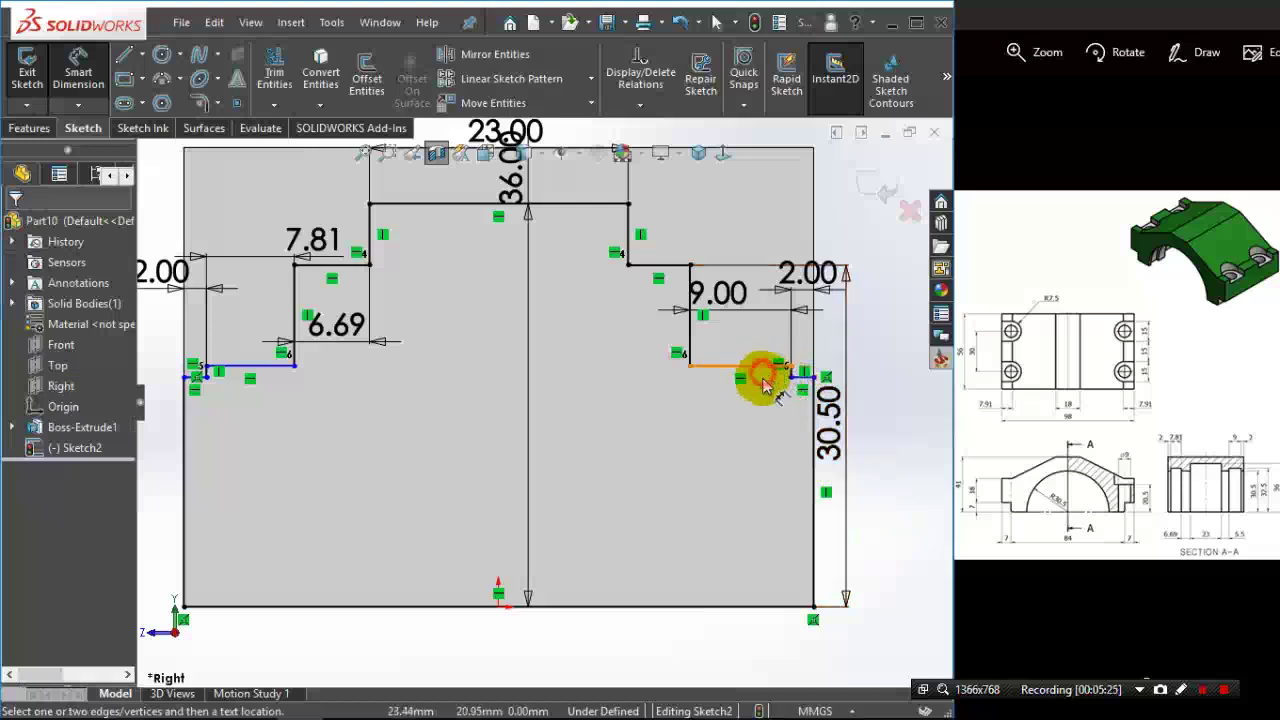
- Add a vertical 32.50 mm dimension from the bottom edge to the right end's step line
{"action": "left_click", "coordinate": [745, 610]}
{"action": "left_click", "coordinate": [763, 367]}
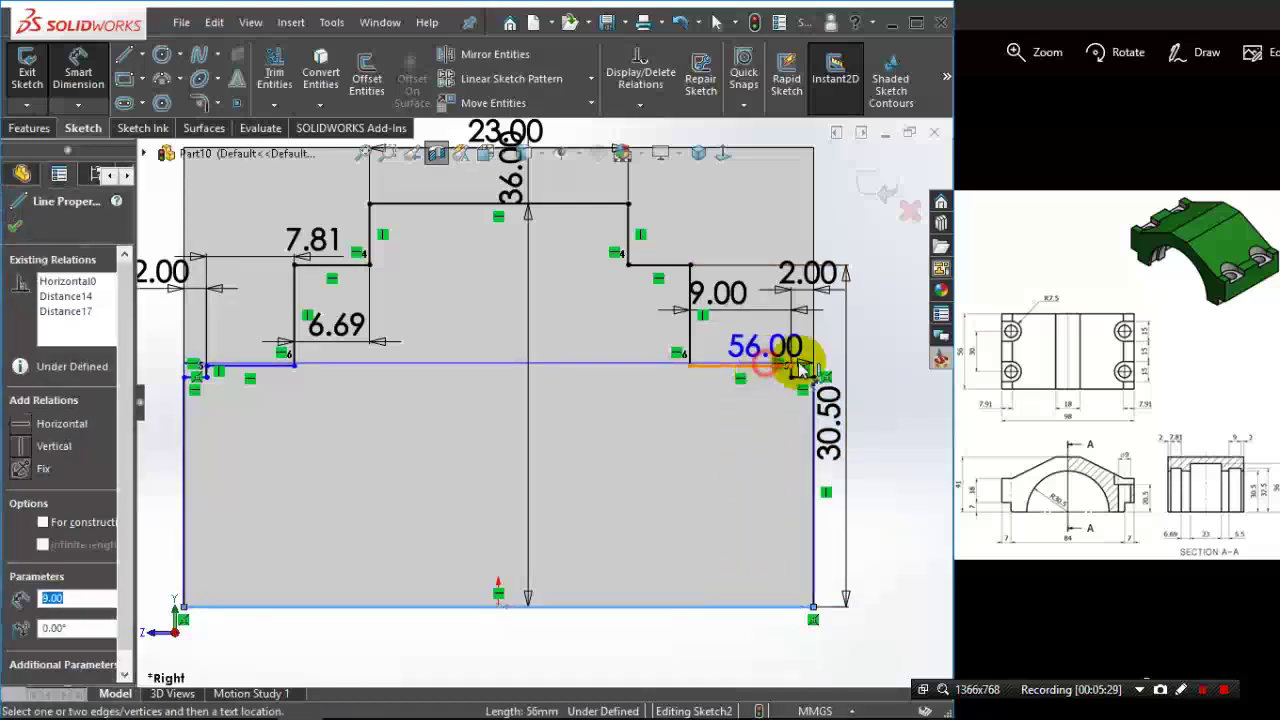
{"action": "left_click", "coordinate": [908, 448]}
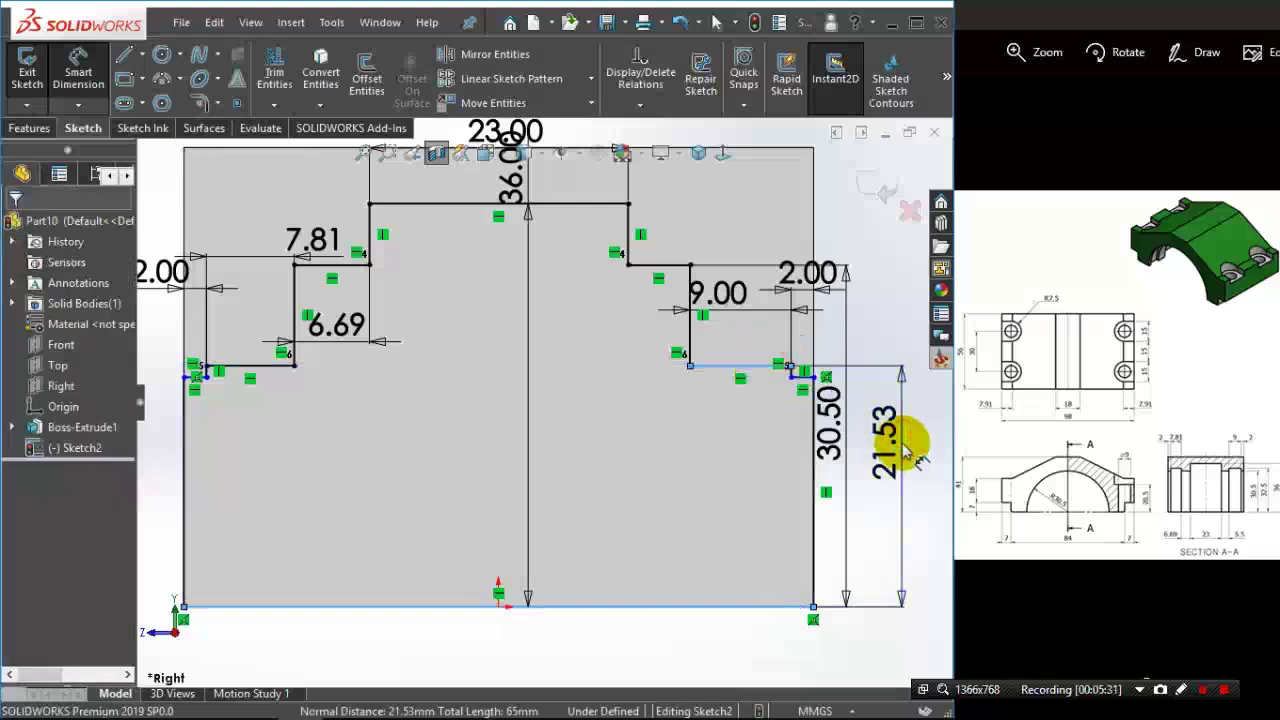
{"action": "left_click", "coordinate": [910, 450]}
{"action": "type", "text": "32"}
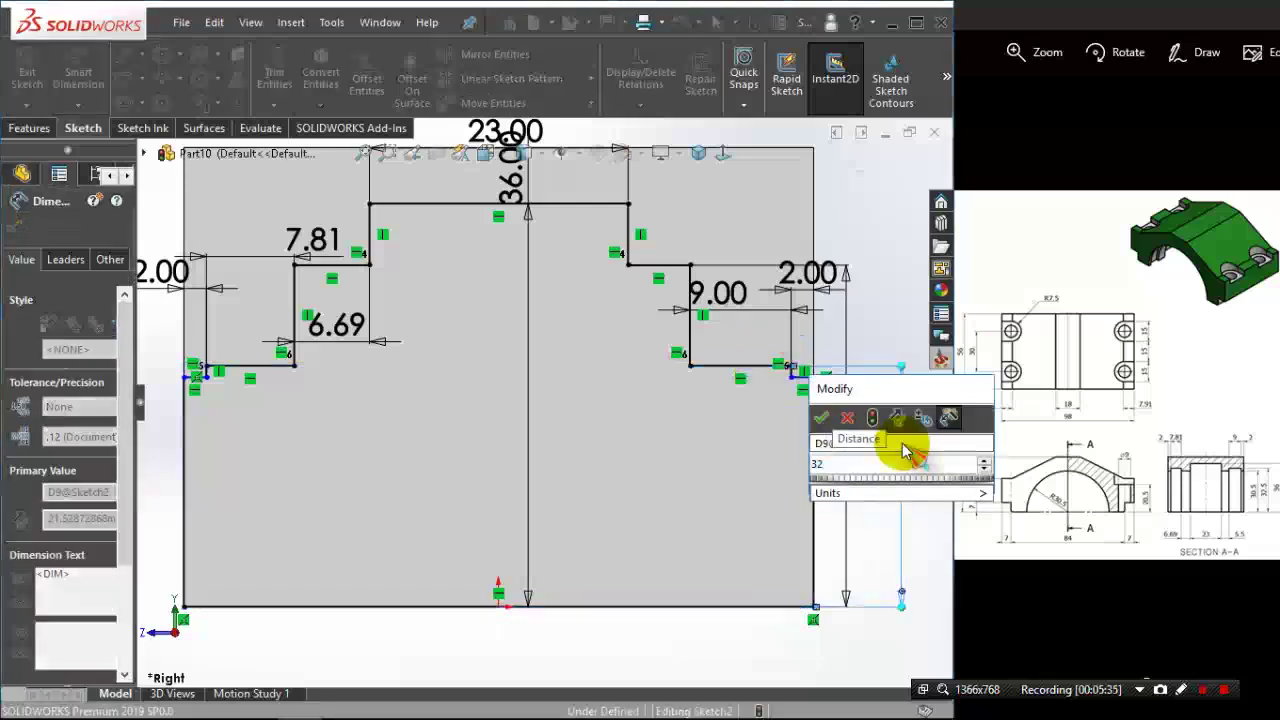
{"action": "key", "text": "BackSpace"}
{"action": "type", "text": "0.5"}
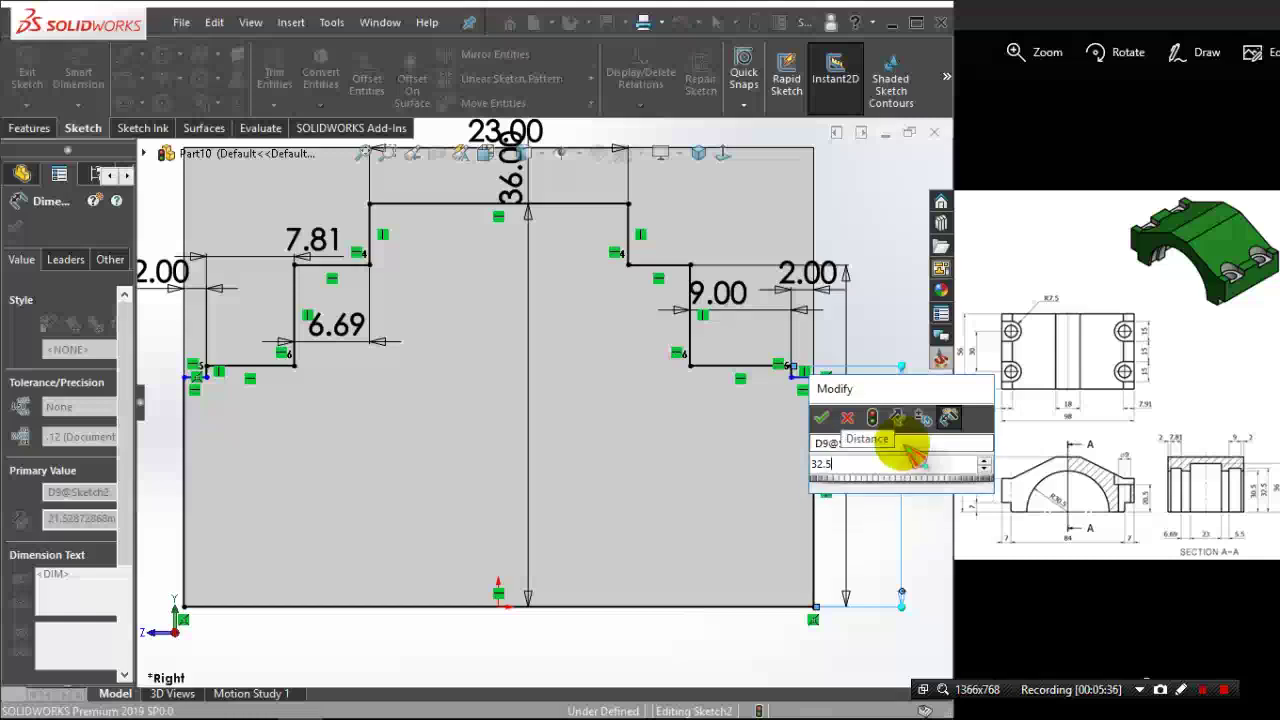
{"action": "key", "text": "Return"}
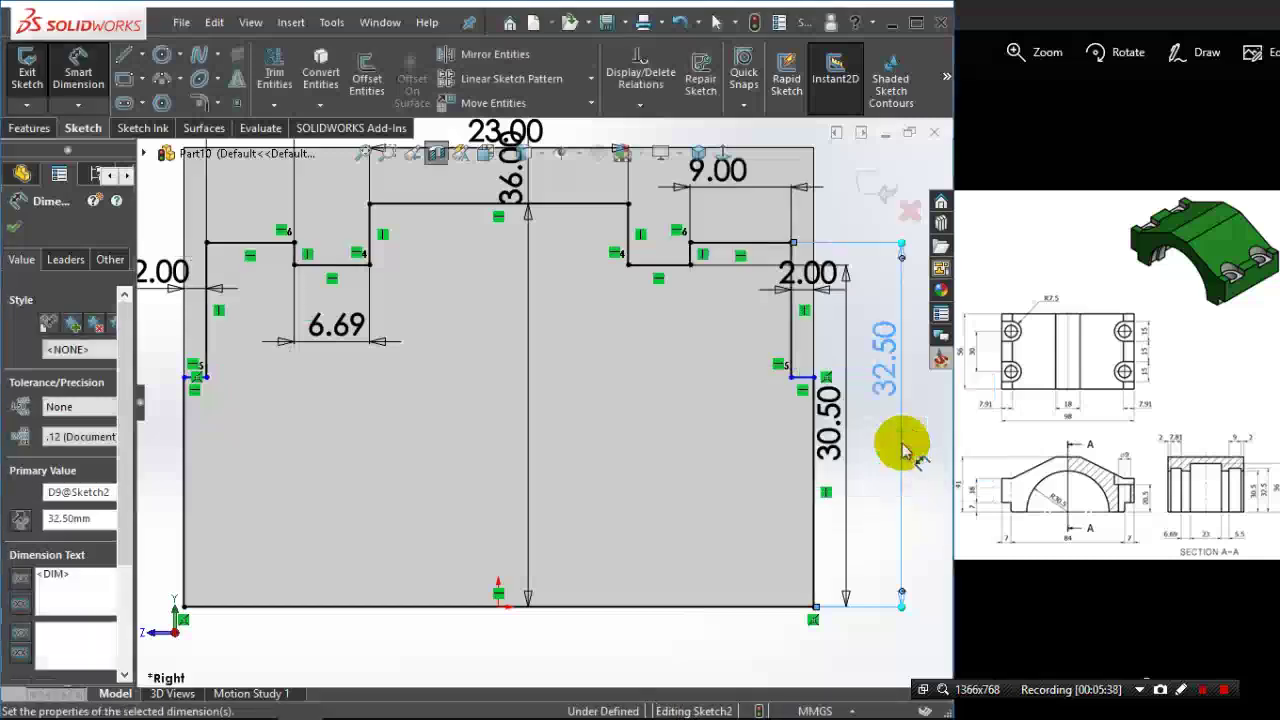
{"action": "left_click", "coordinate": [913, 484]}
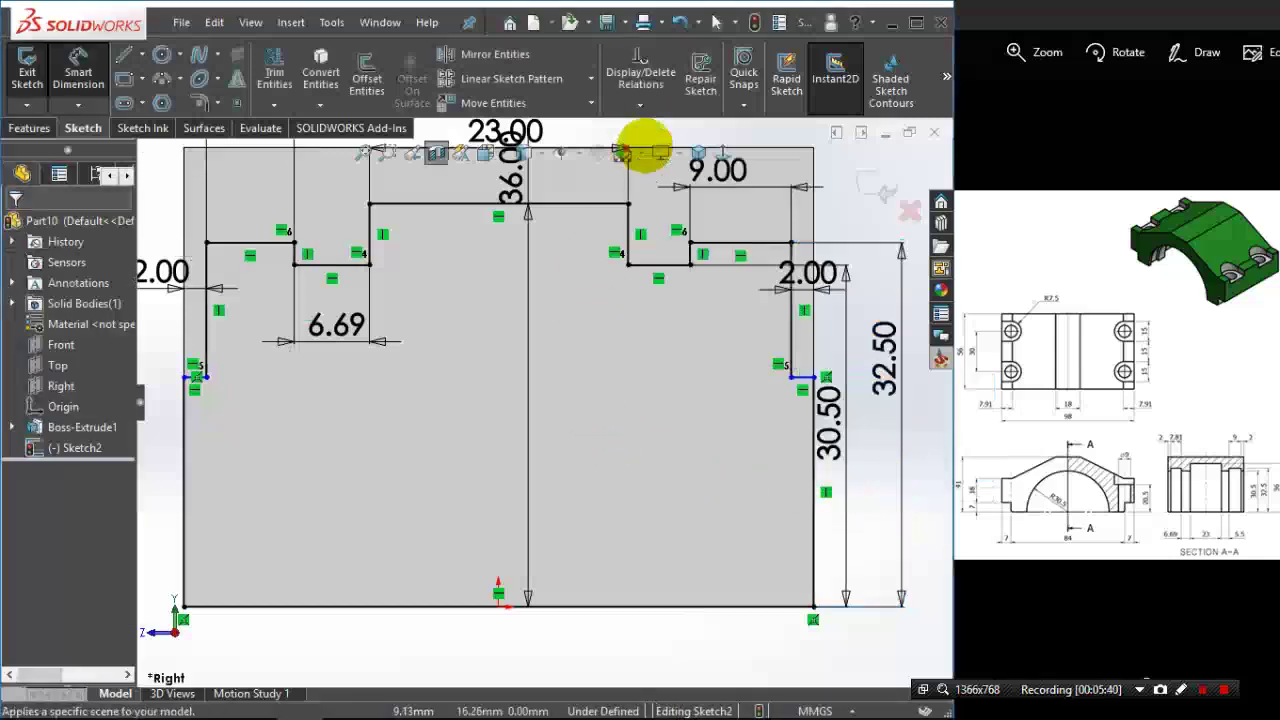
{"action": "left_click", "coordinate": [640, 104]}
- Make step corner points Point16 and Point19 horizontal, fully defining Sketch2
{"action": "left_click", "coordinate": [662, 150]}
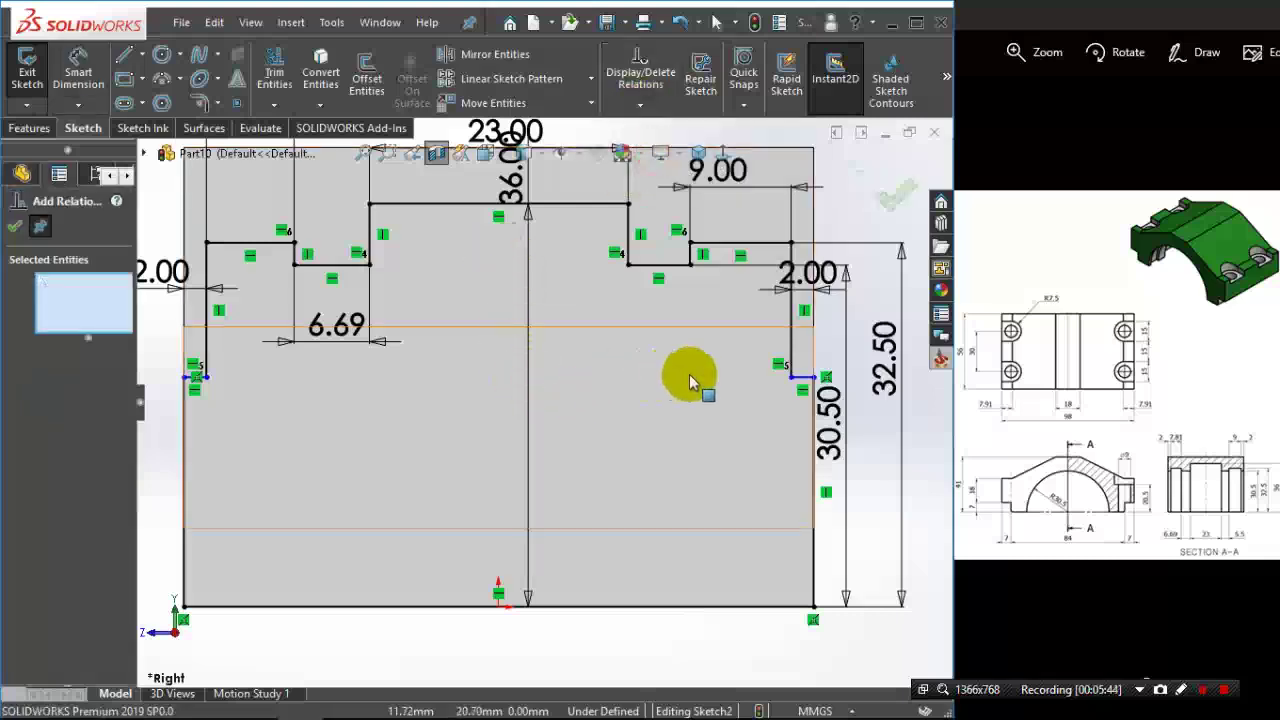
{"action": "left_click", "coordinate": [790, 377]}
{"action": "left_click", "coordinate": [690, 264]}
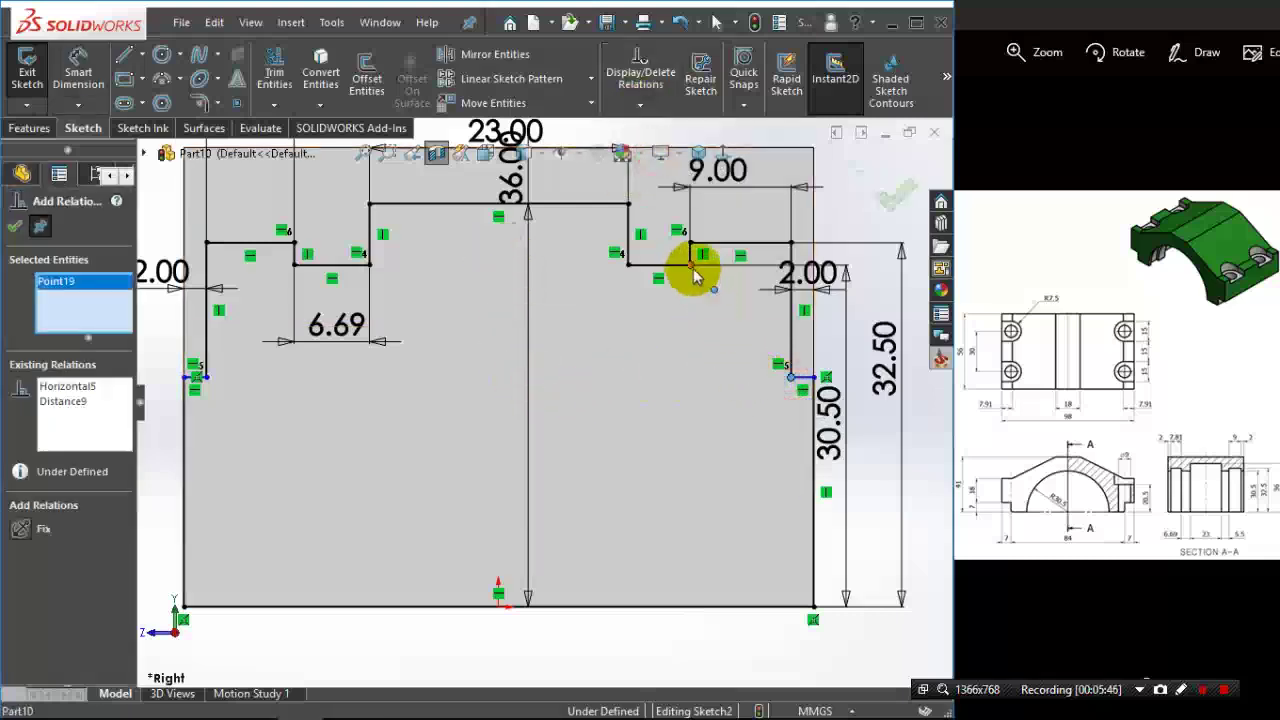
{"action": "left_click", "coordinate": [22, 530]}
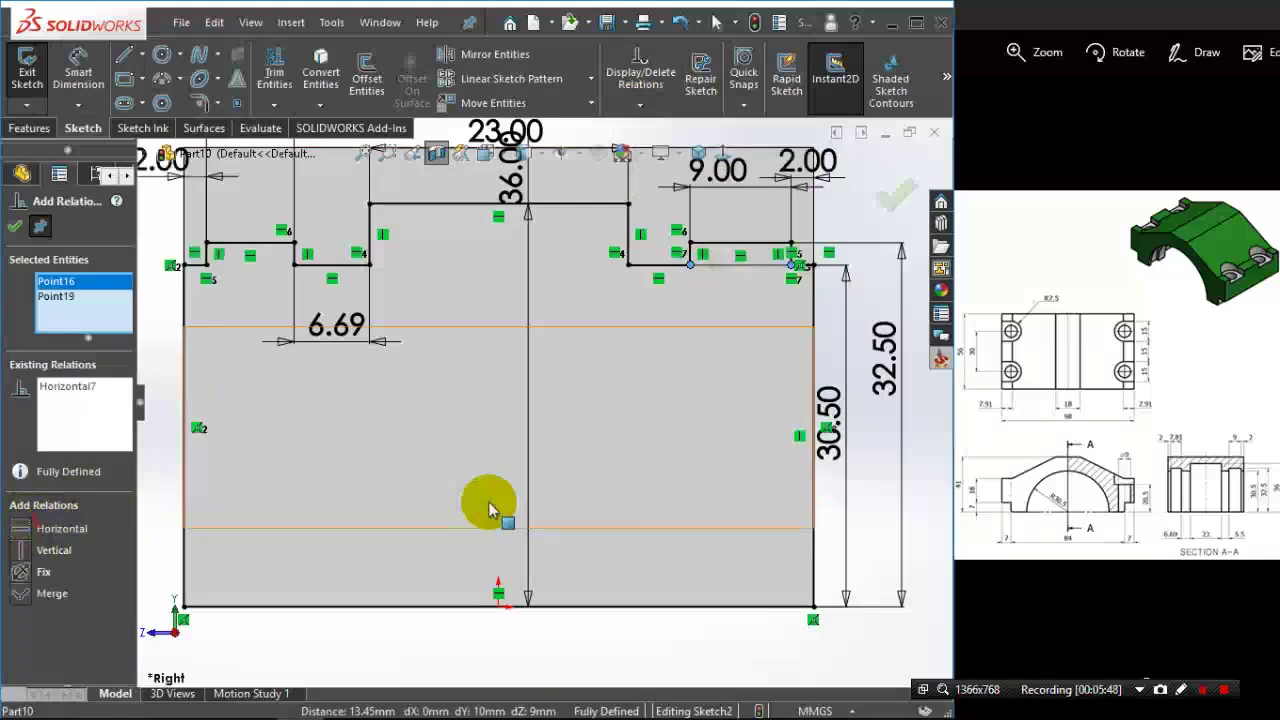
{"action": "key", "text": "f"}
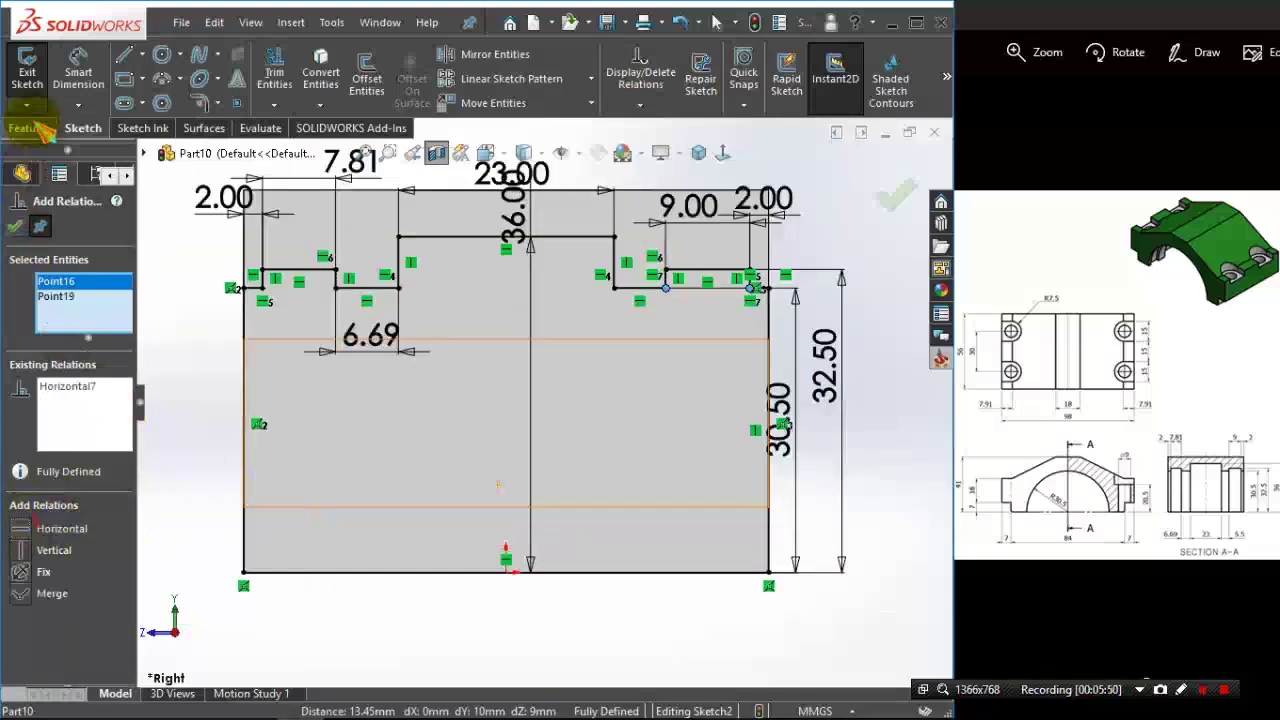
{"action": "left_click", "coordinate": [40, 130]}
- Revolve-cut Sketch2 360° about its bottom line, then show the part in Isometric view
{"action": "key", "text": "Escape"}
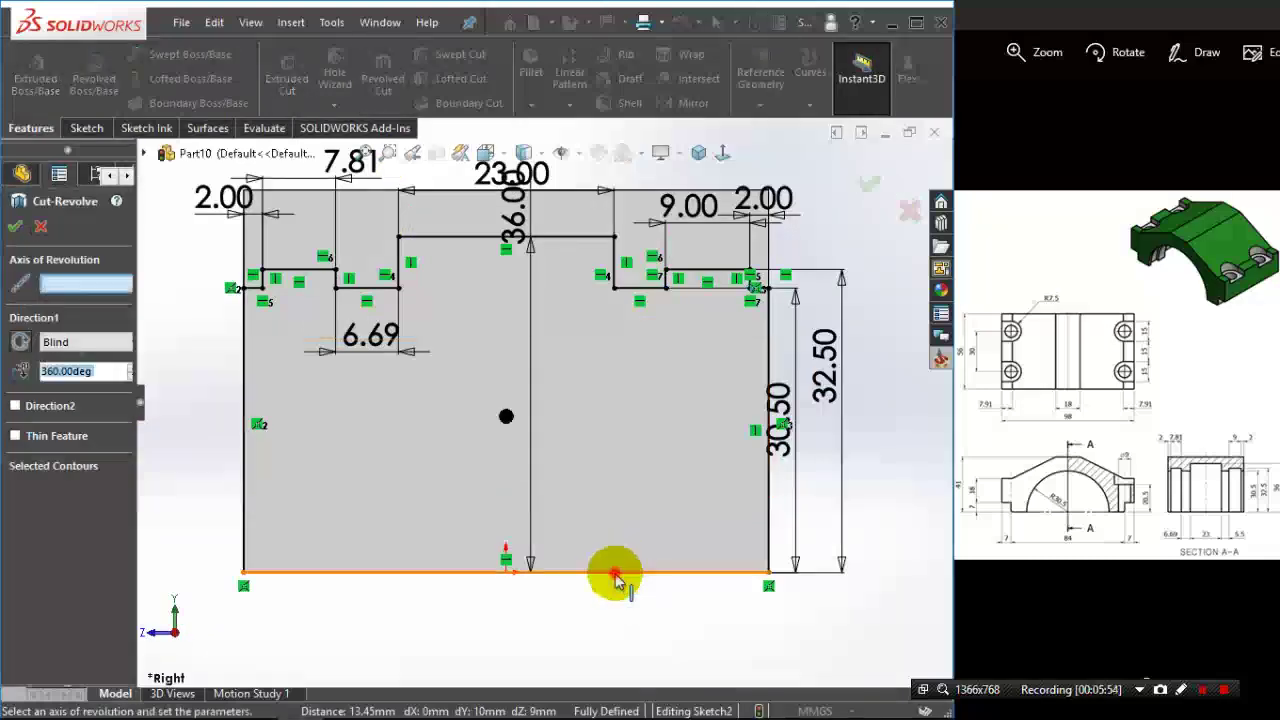
{"action": "left_click", "coordinate": [615, 575]}
{"action": "left_click", "coordinate": [16, 226]}
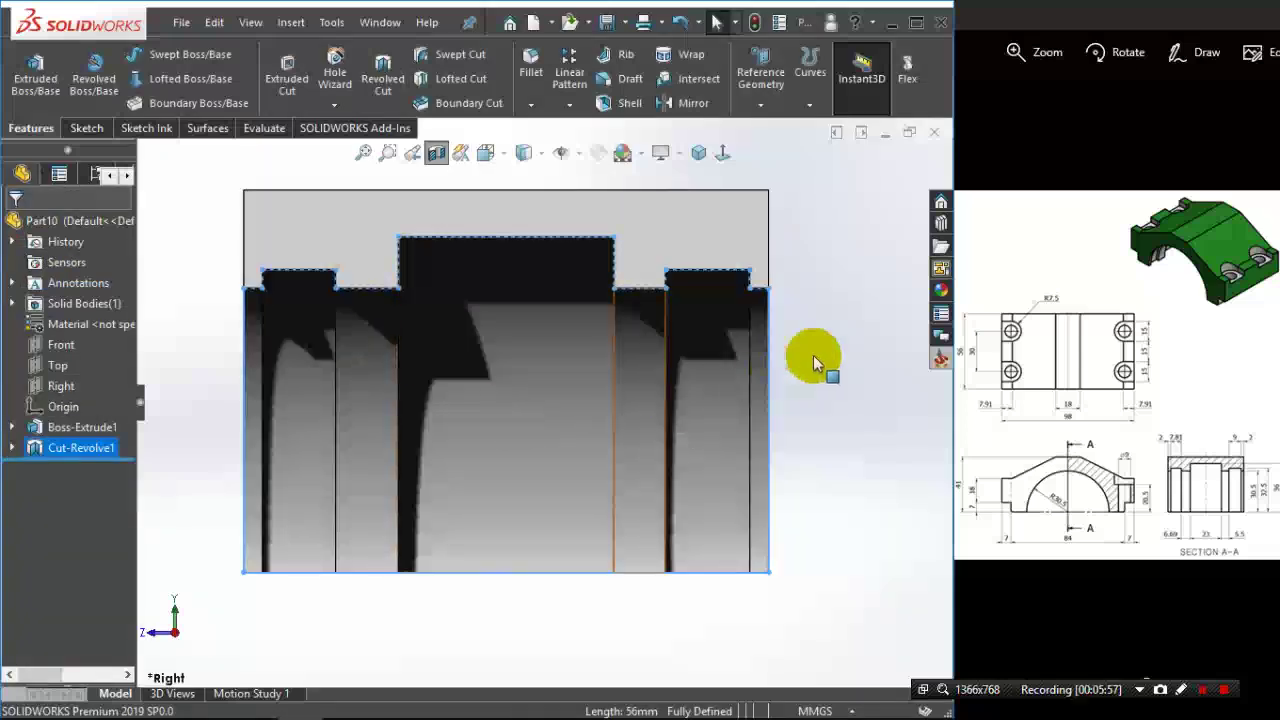
{"action": "left_click", "coordinate": [838, 362]}
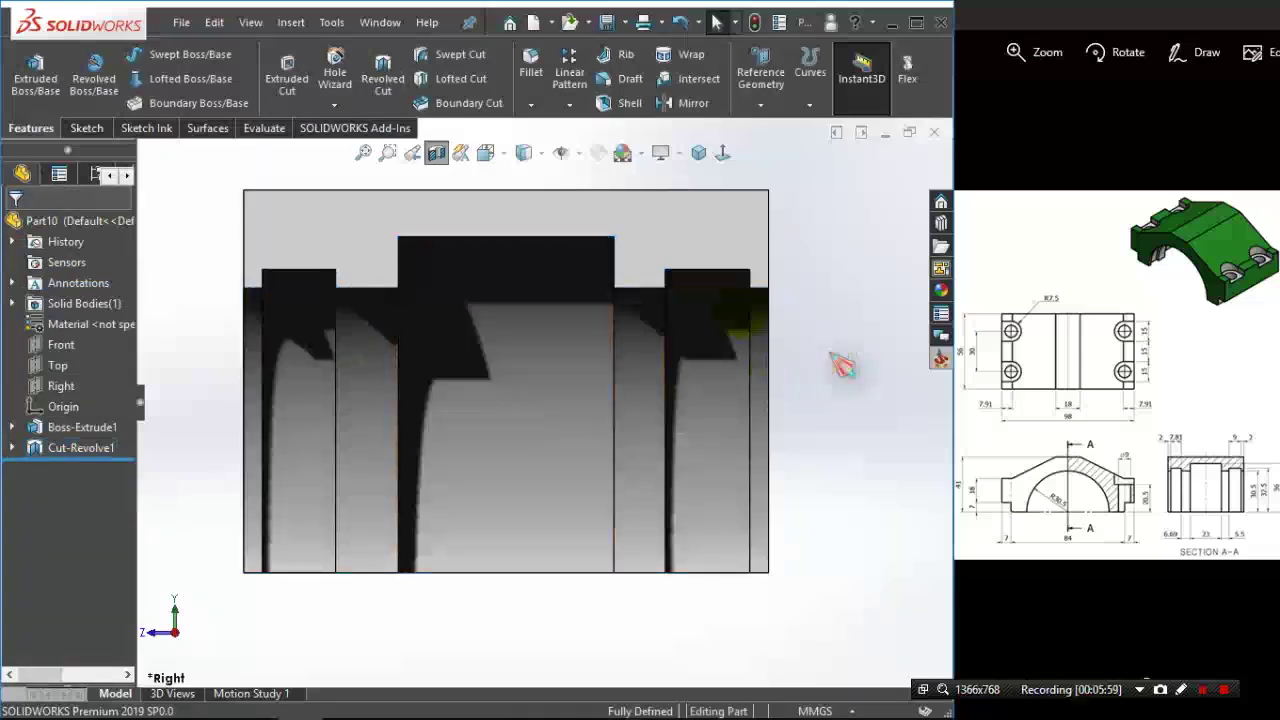
{"action": "left_click", "coordinate": [438, 160]}
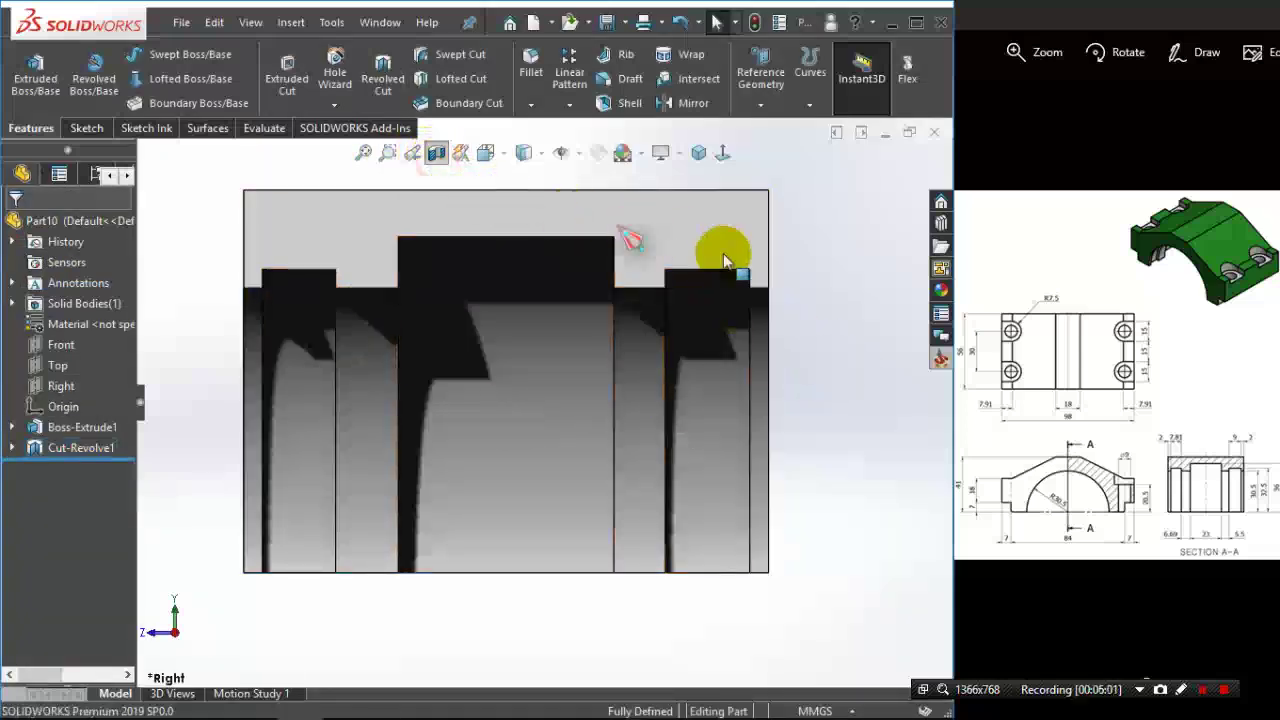
{"action": "left_click", "coordinate": [696, 155]}
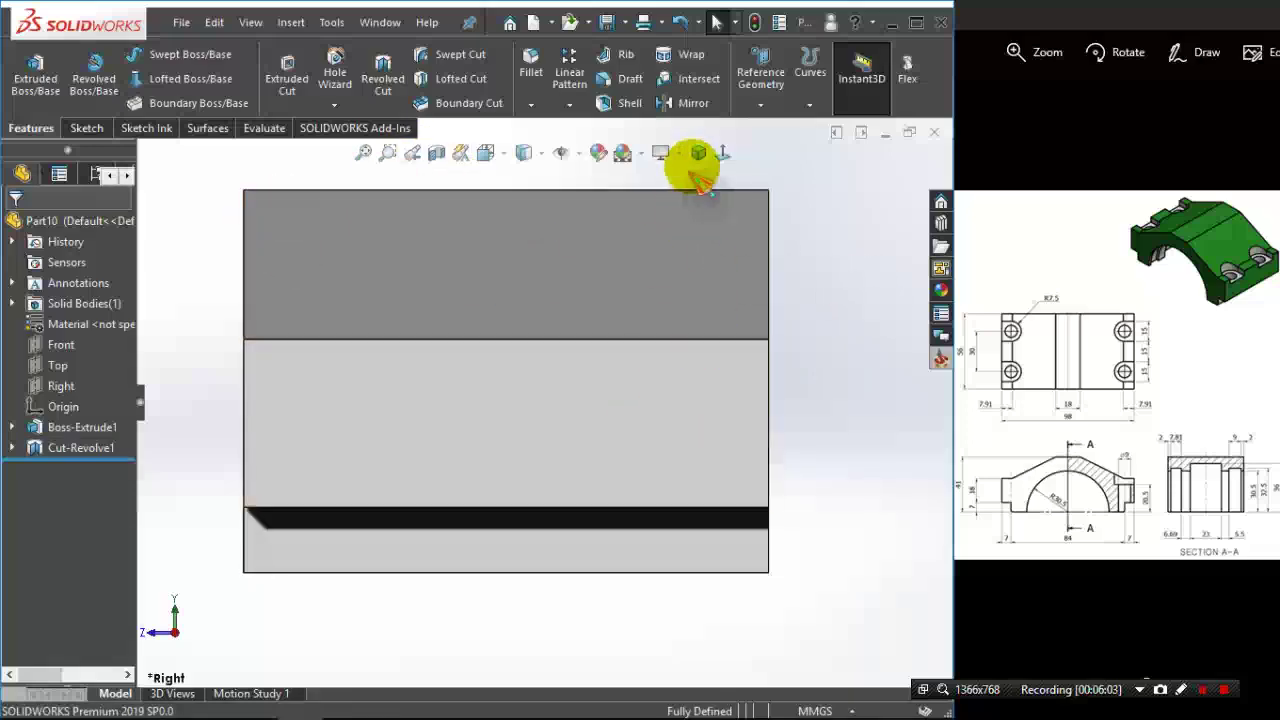
{"action": "left_click", "coordinate": [588, 262]}
{"action": "left_click", "coordinate": [817, 305]}
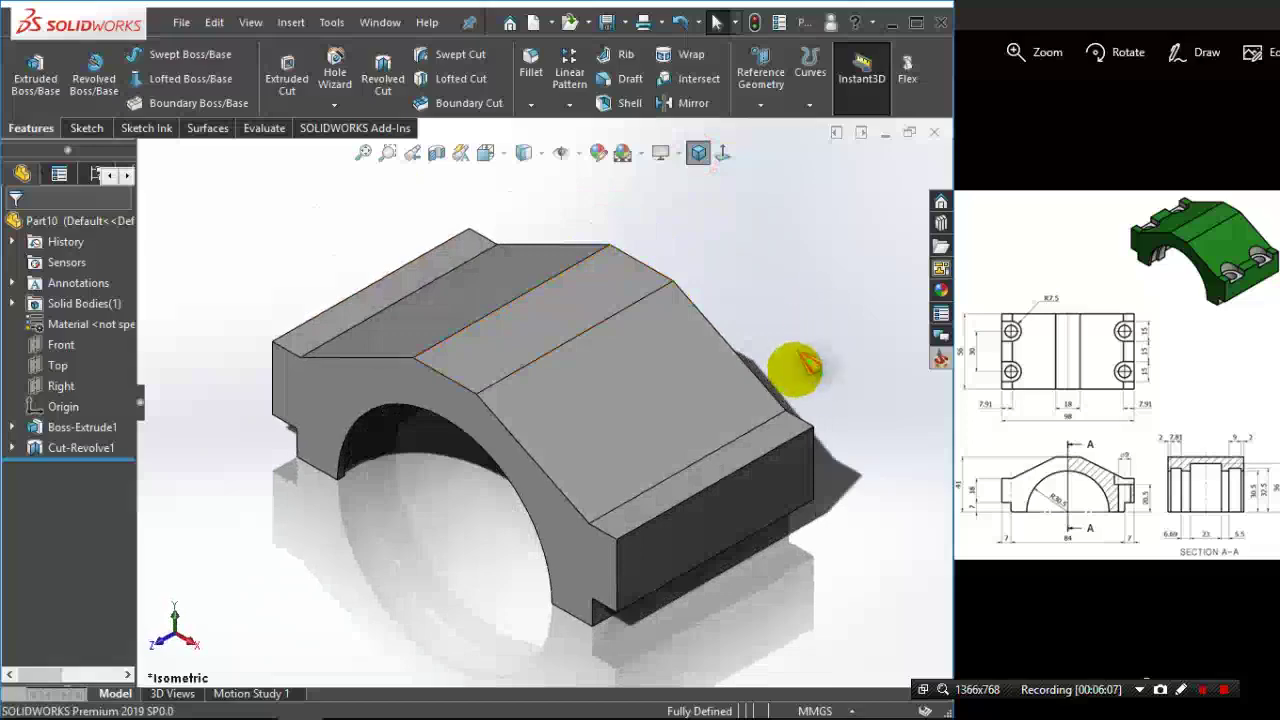
- Start a sketch on the block's low end face with a horizontal centerline from the right edge to the origin
{"action": "left_click", "coordinate": [786, 425]}
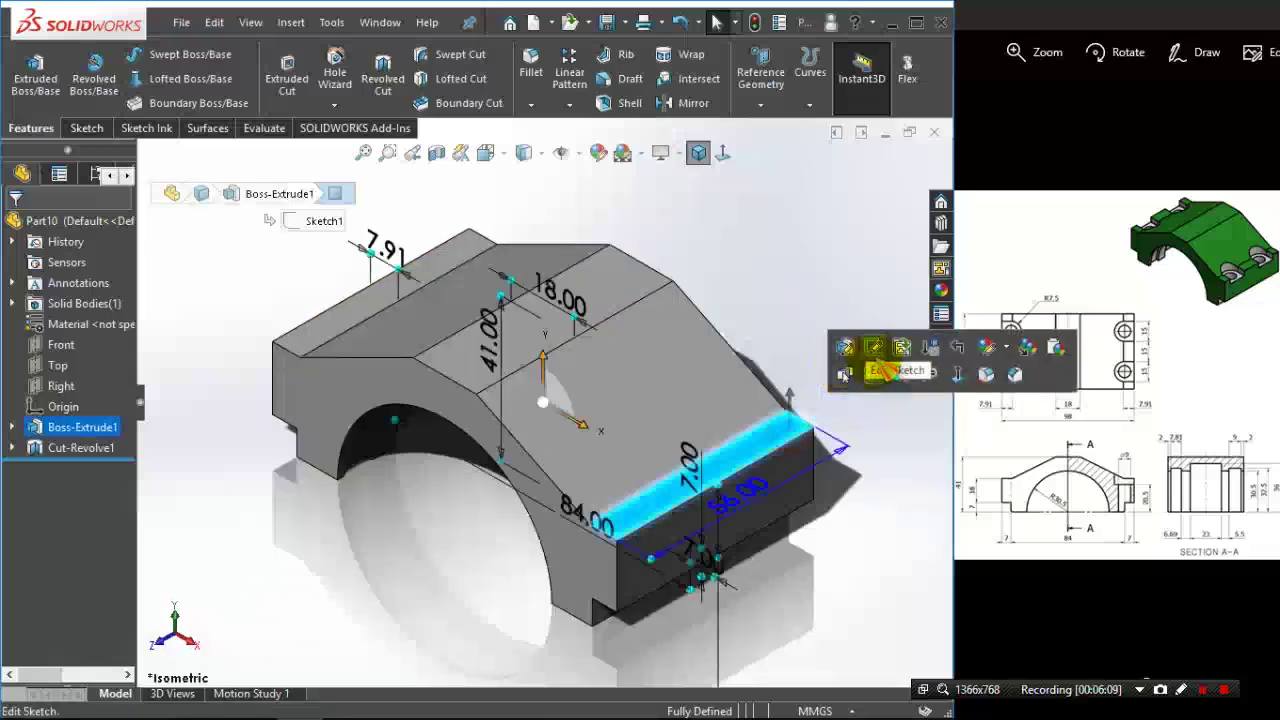
{"action": "left_click", "coordinate": [873, 374]}
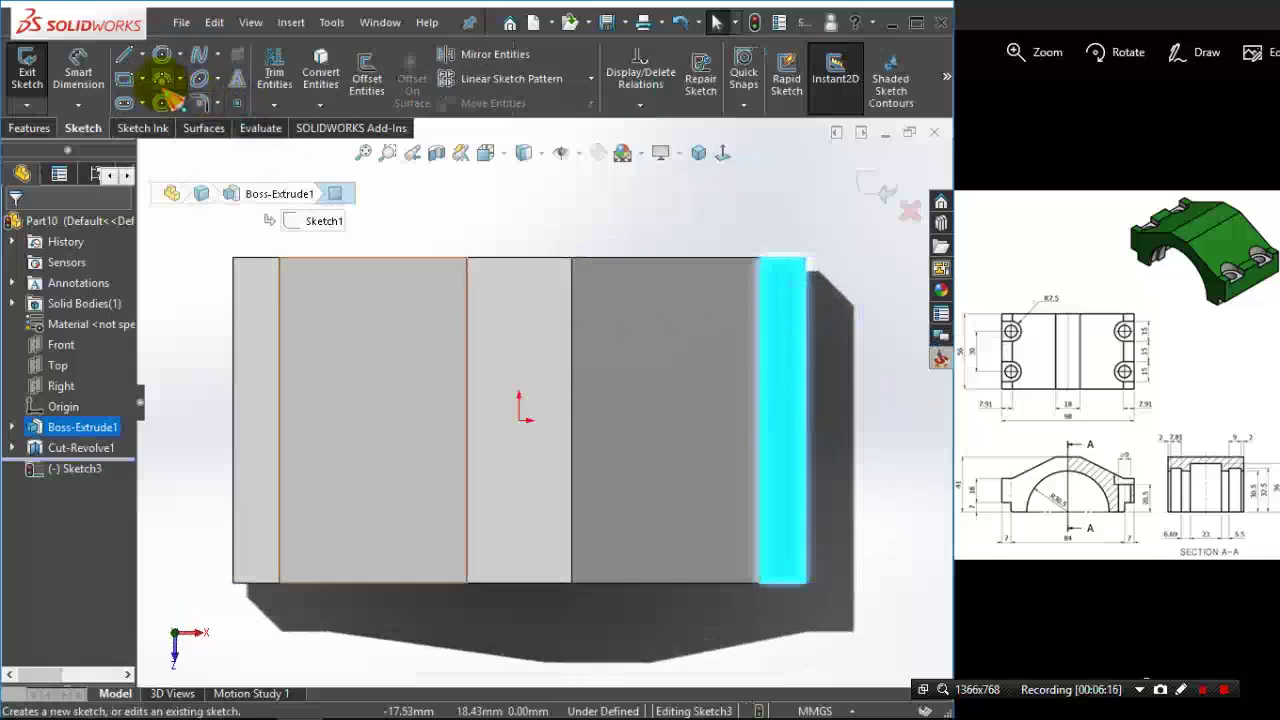
{"action": "left_click", "coordinate": [142, 54]}
{"action": "left_click", "coordinate": [163, 101]}
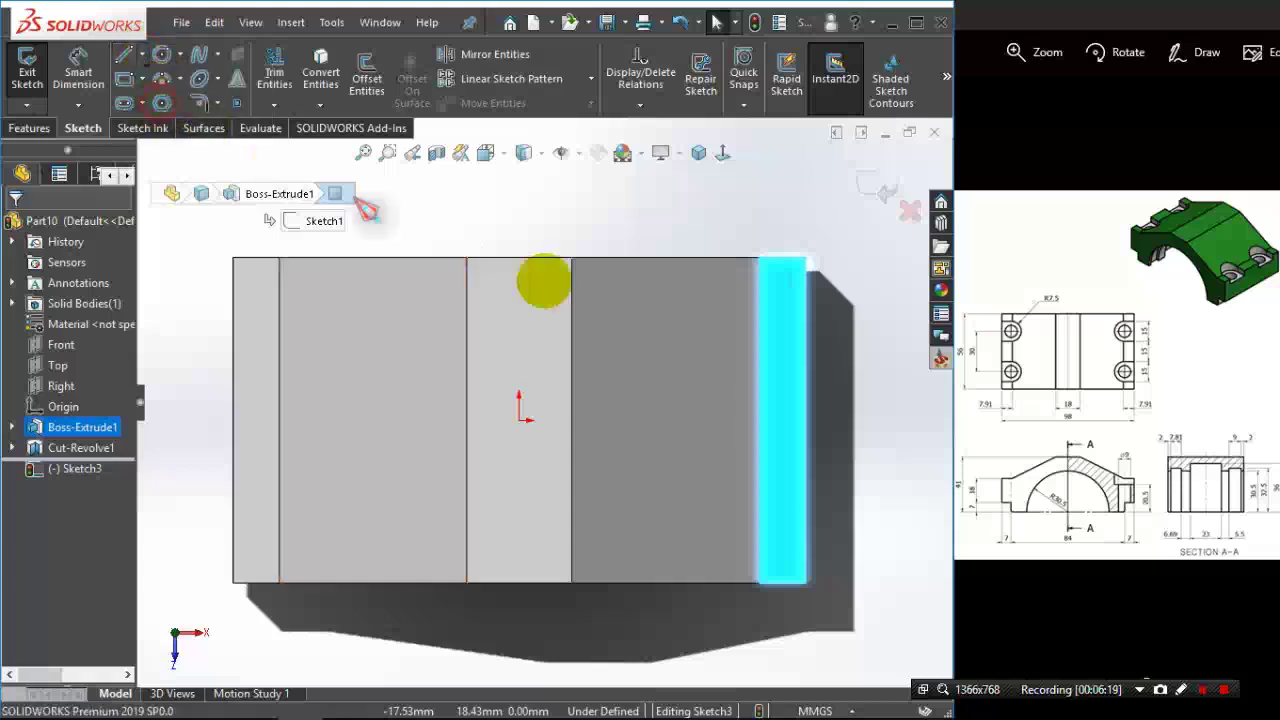
{"action": "left_click", "coordinate": [806, 420]}
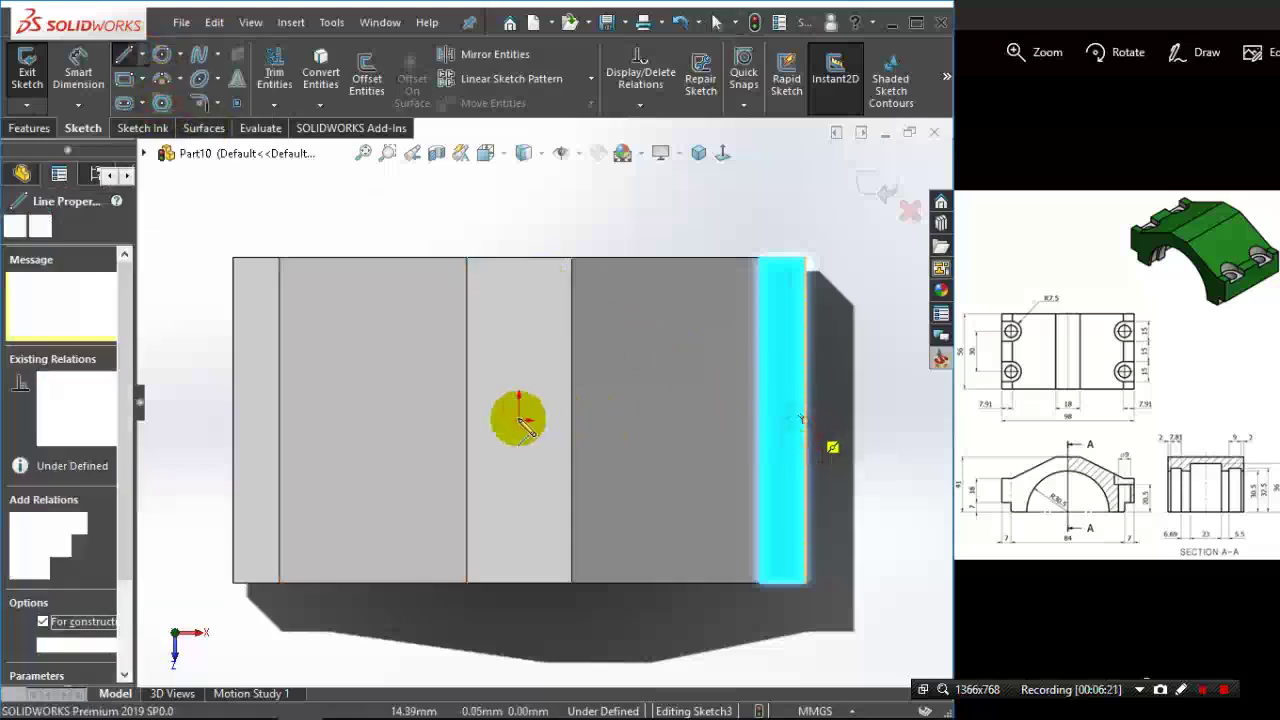
{"action": "left_click", "coordinate": [519, 420]}
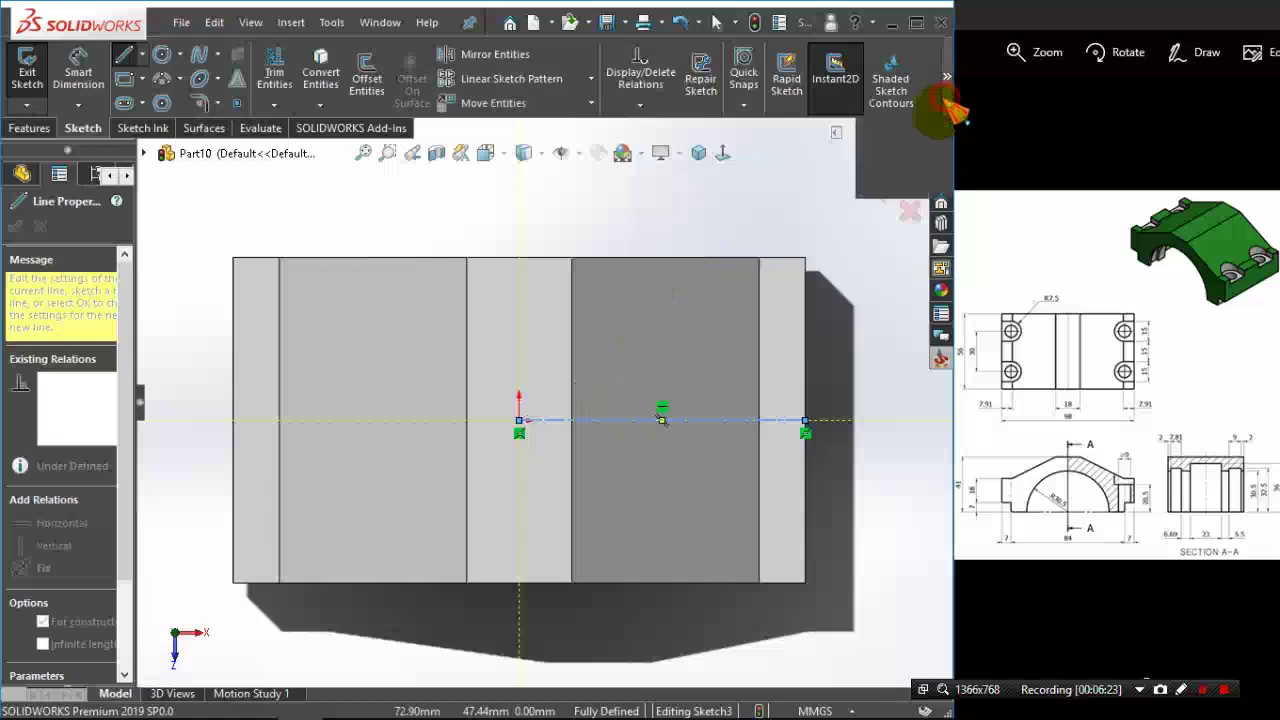
{"action": "key", "text": "Escape"}
{"action": "key", "text": "Escape"}
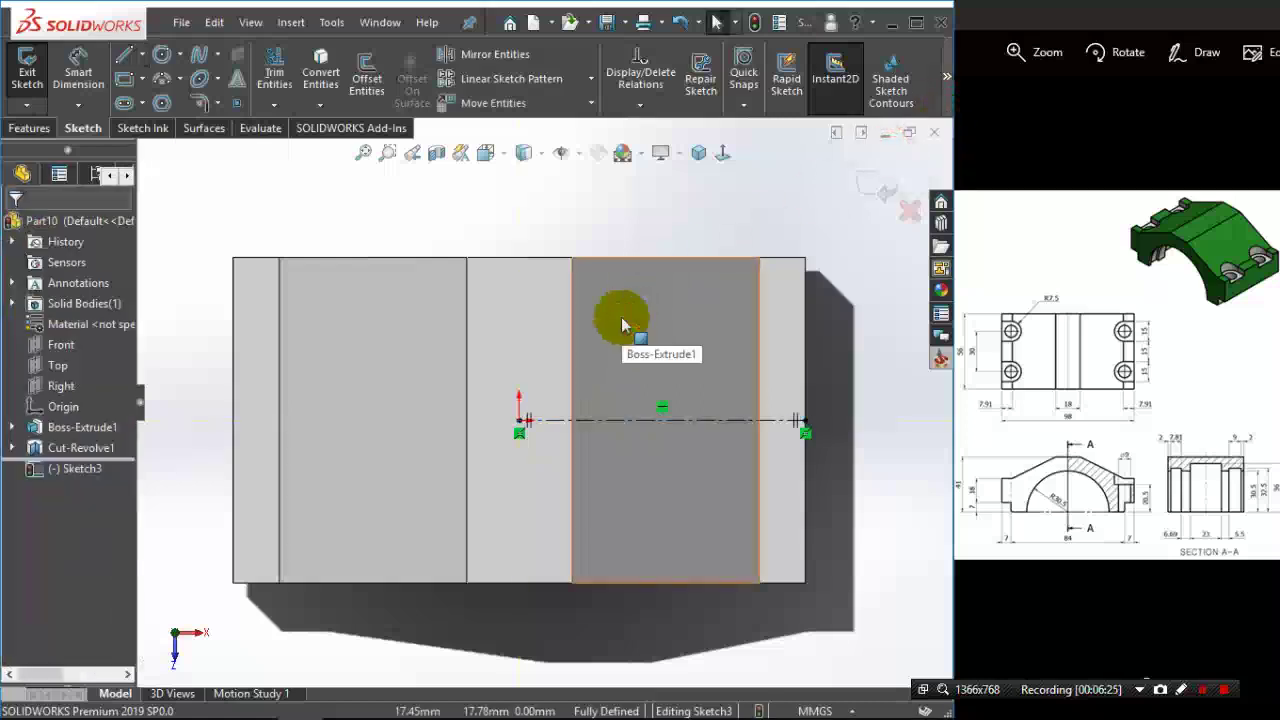
- Draw the mirrored U-shaped slot outlines from lines and a tangent arc at the right edge
{"action": "left_click", "coordinate": [128, 58]}
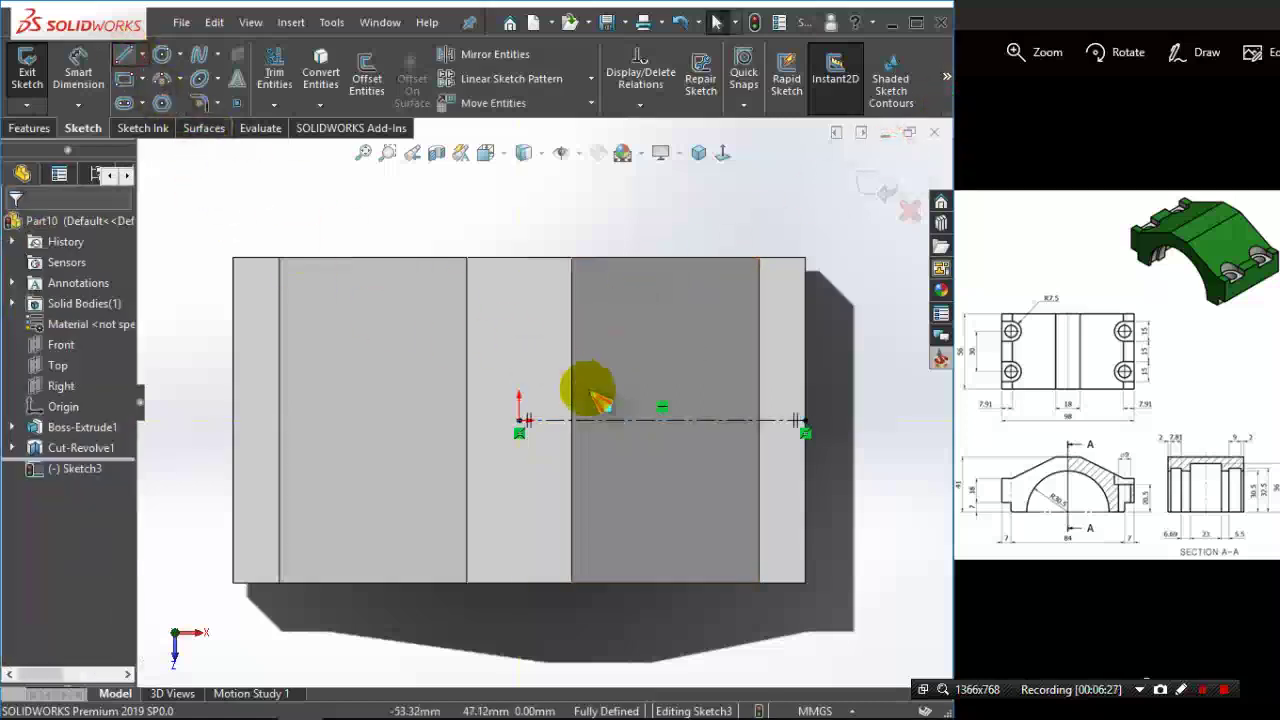
{"action": "left_click", "coordinate": [803, 511]}
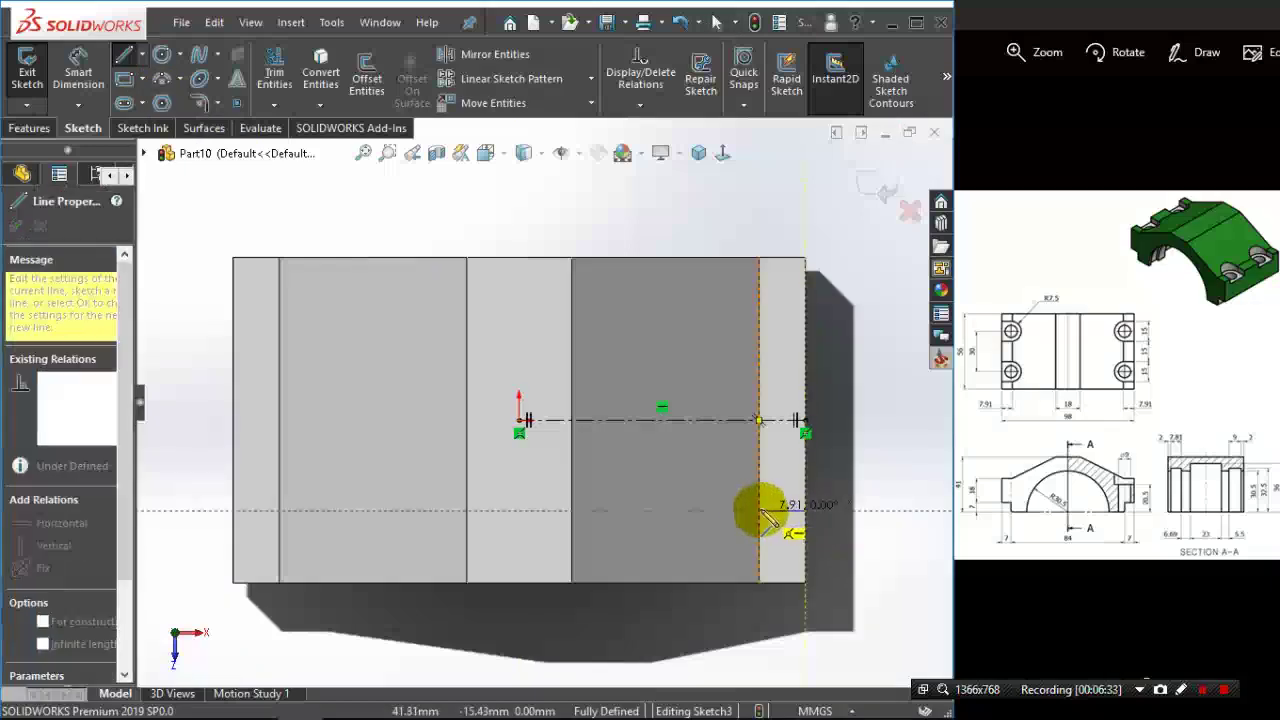
{"action": "left_click", "coordinate": [760, 511]}
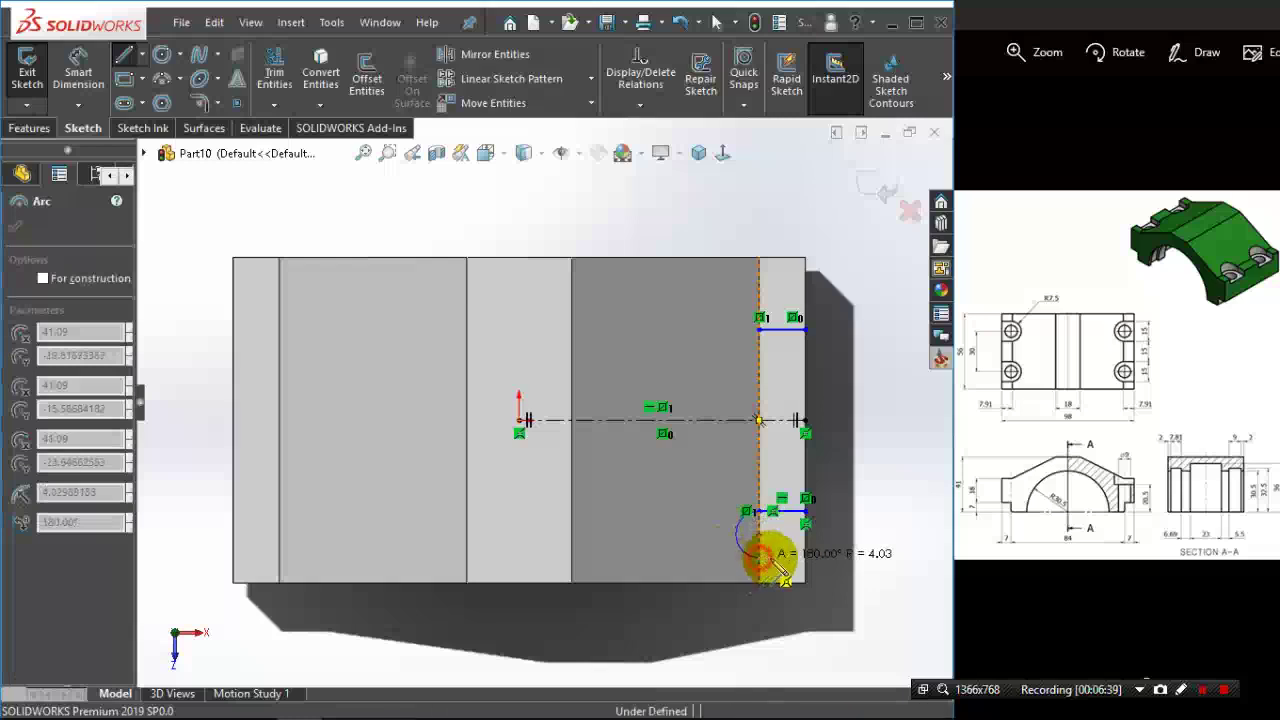
{"action": "left_click", "coordinate": [762, 572]}
{"action": "left_click", "coordinate": [810, 563]}
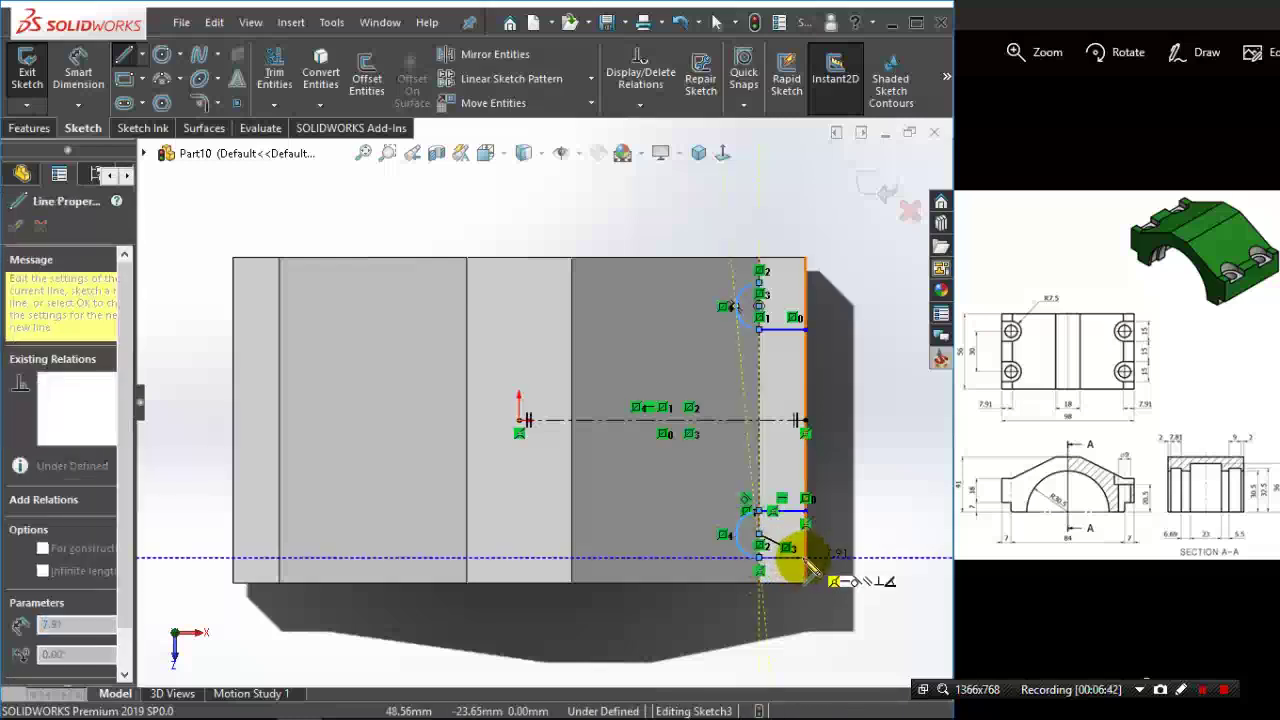
{"action": "left_click", "coordinate": [806, 556]}
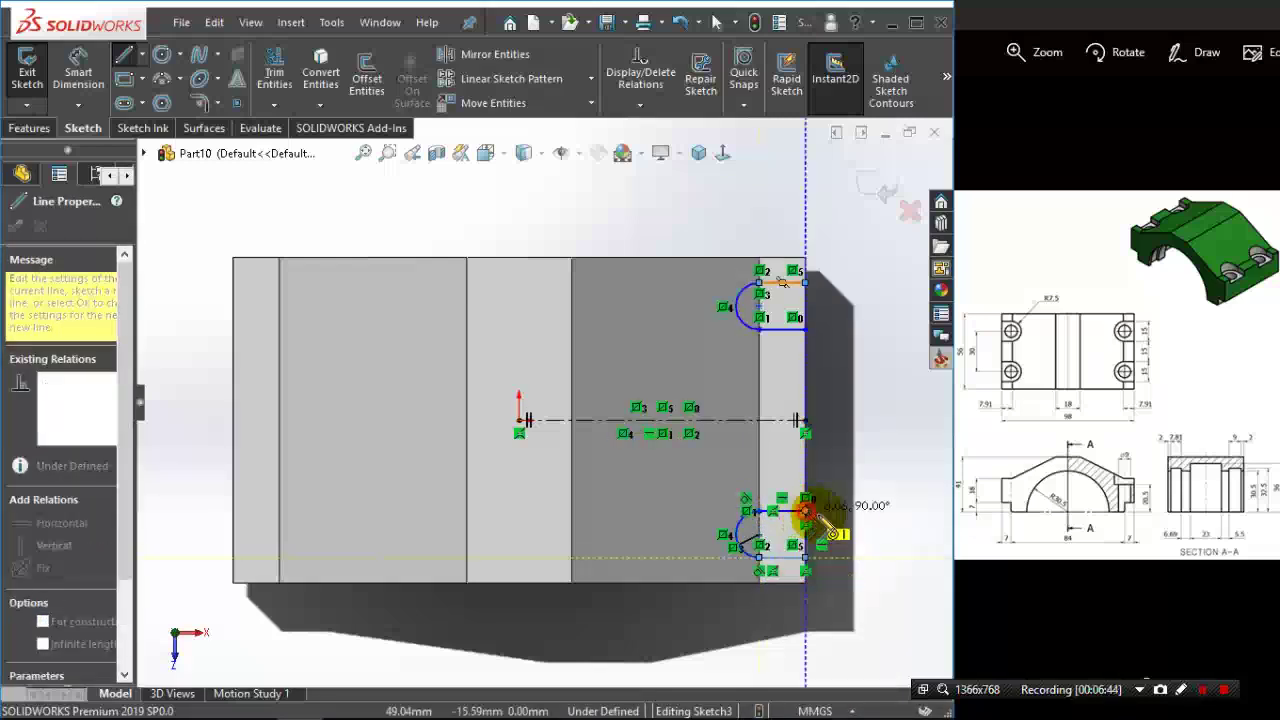
{"action": "scroll", "coordinate": [862, 545], "scroll_direction": "down", "scroll_amount": 2}
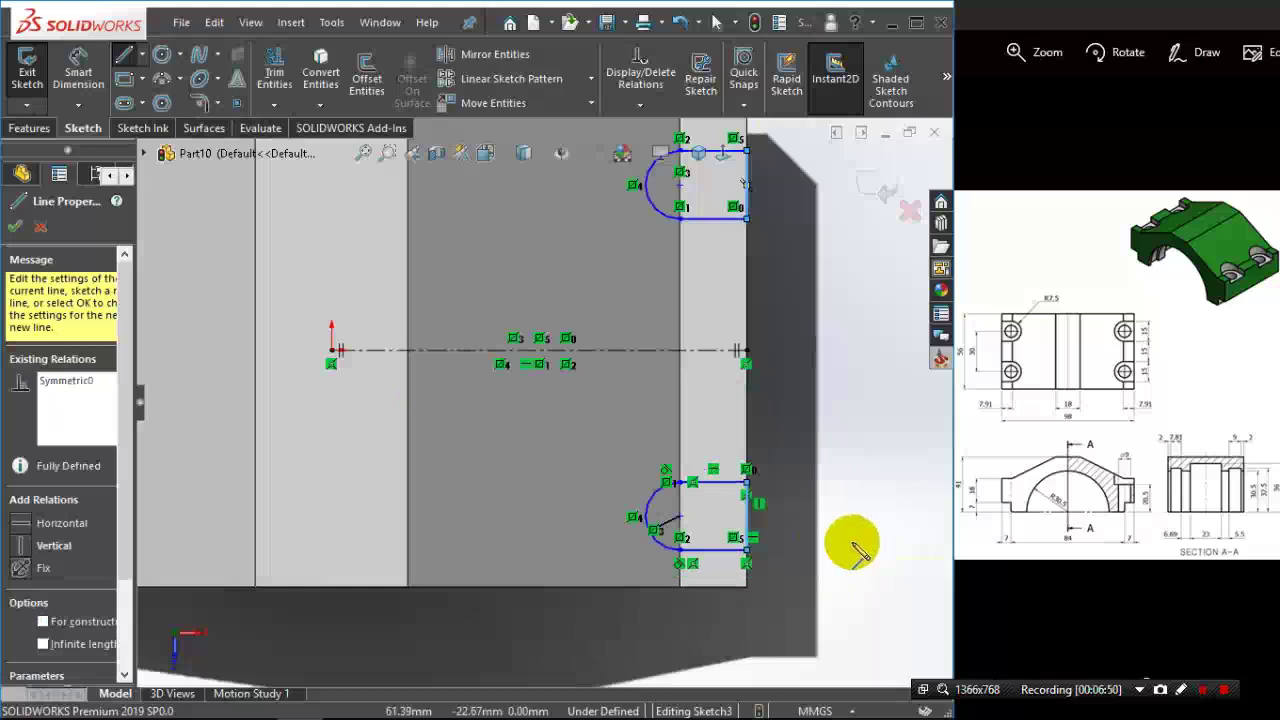
{"action": "scroll", "coordinate": [855, 550], "scroll_direction": "down", "scroll_amount": 2}
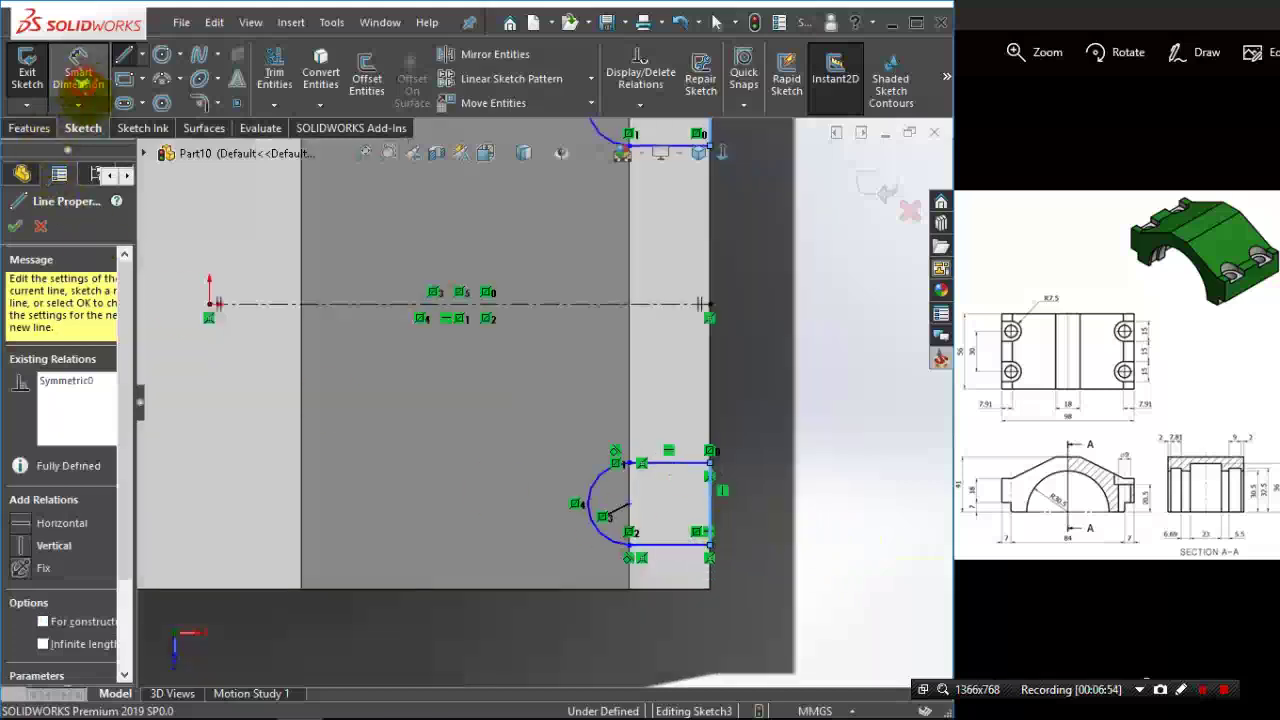
- Dimension the slot arc radius as R7.50
{"action": "left_click", "coordinate": [78, 75]}
{"action": "left_click", "coordinate": [600, 497]}
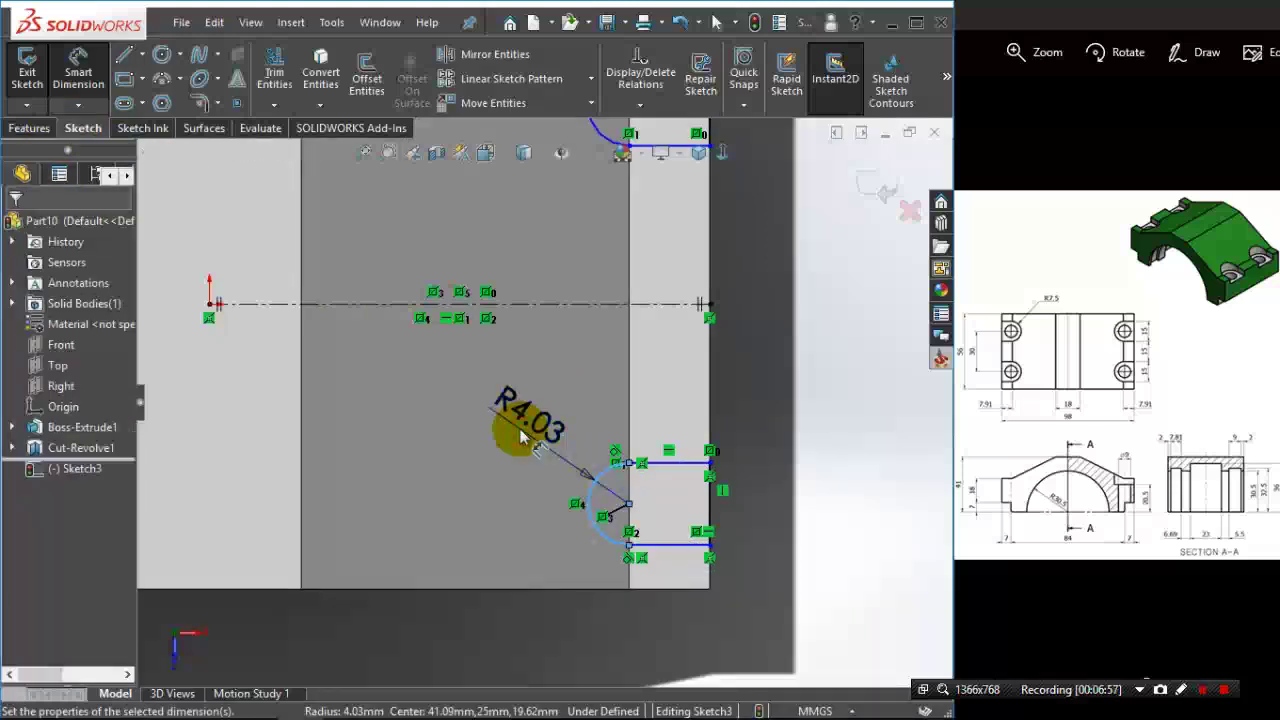
{"action": "left_click", "coordinate": [520, 435]}
{"action": "type", "text": "7.5"}
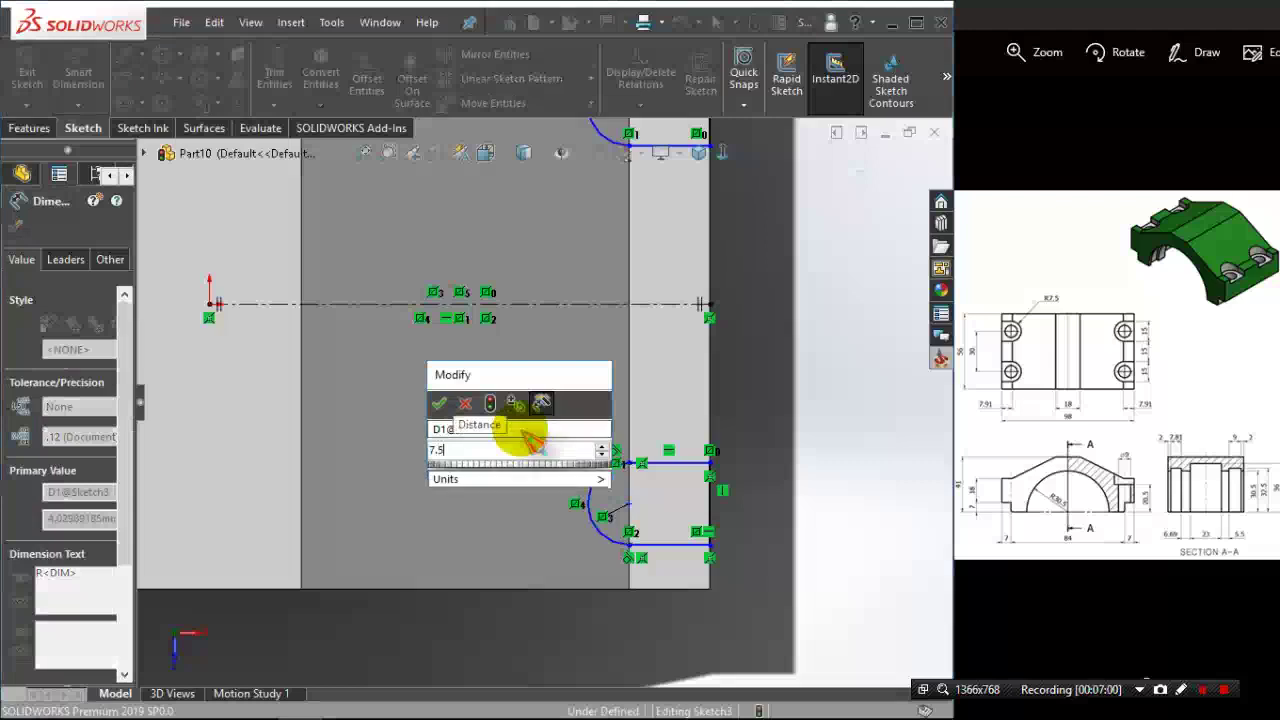
{"action": "key", "text": "Return"}
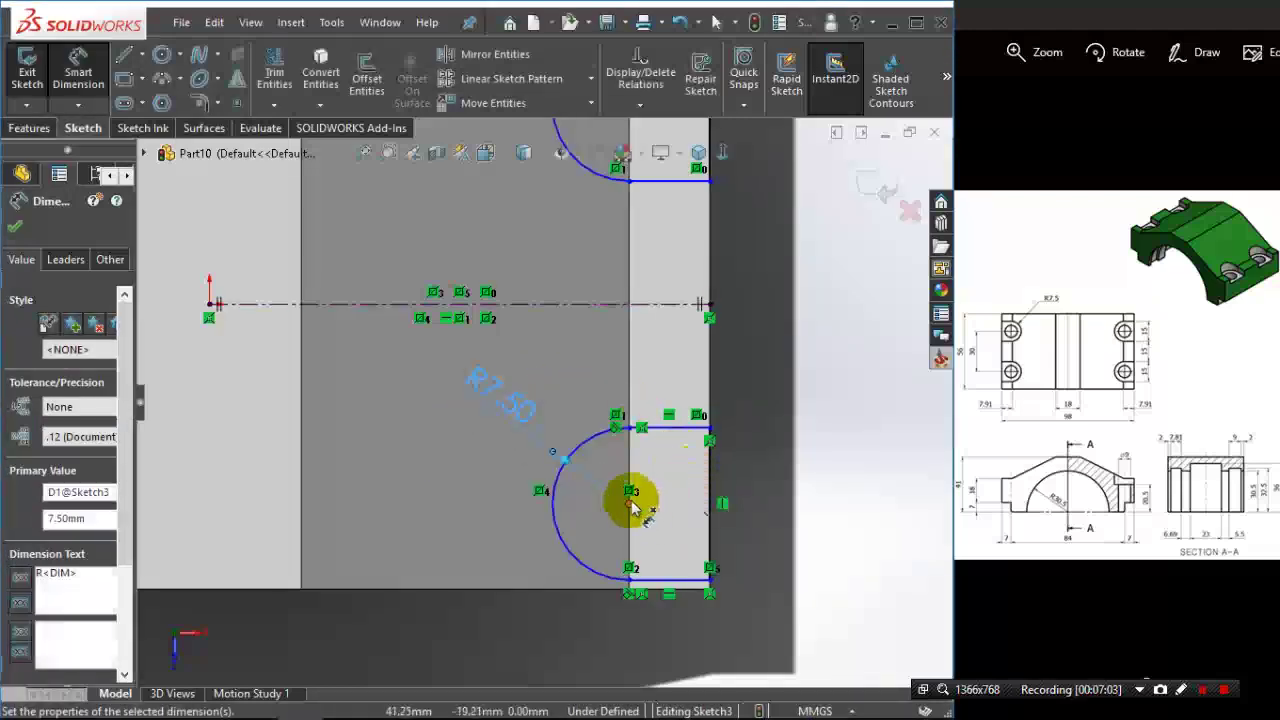
{"action": "left_click", "coordinate": [632, 505]}
{"action": "key", "text": "z"}
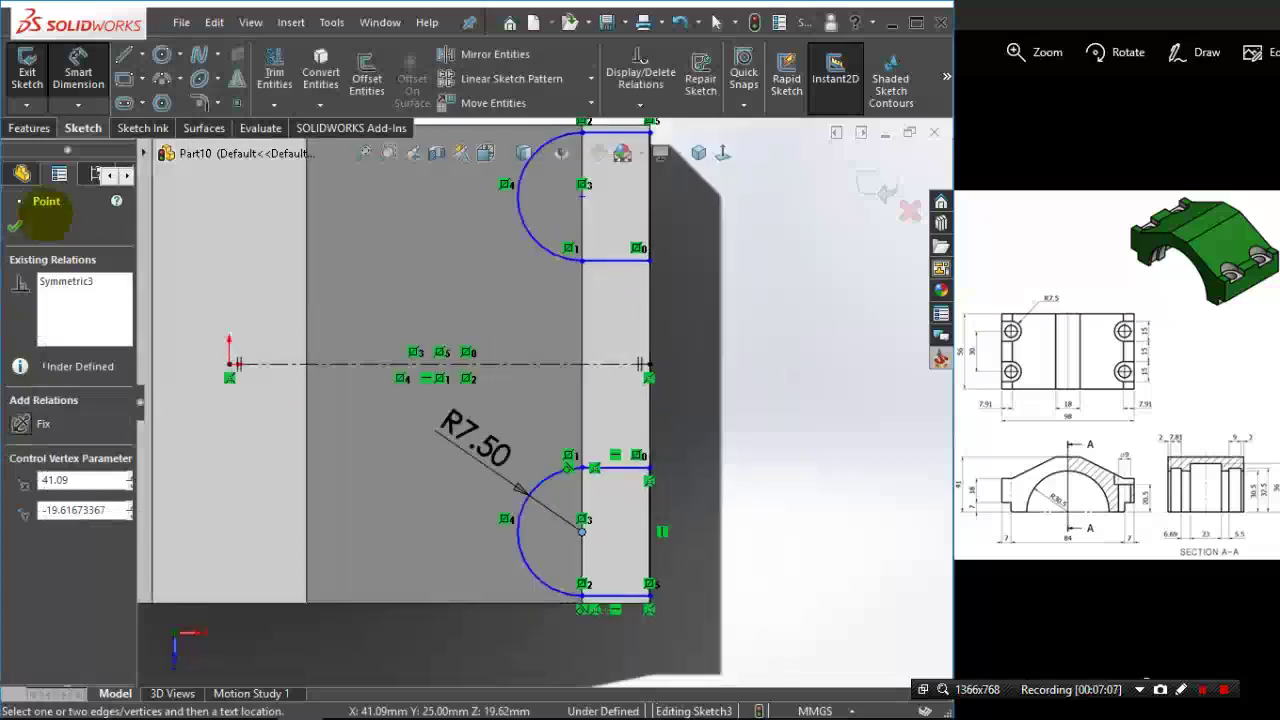
- Dimension the gap between the two slots' inner horizontal lines as 15 mm
{"action": "left_click", "coordinate": [78, 75]}
{"action": "left_click", "coordinate": [749, 419]}
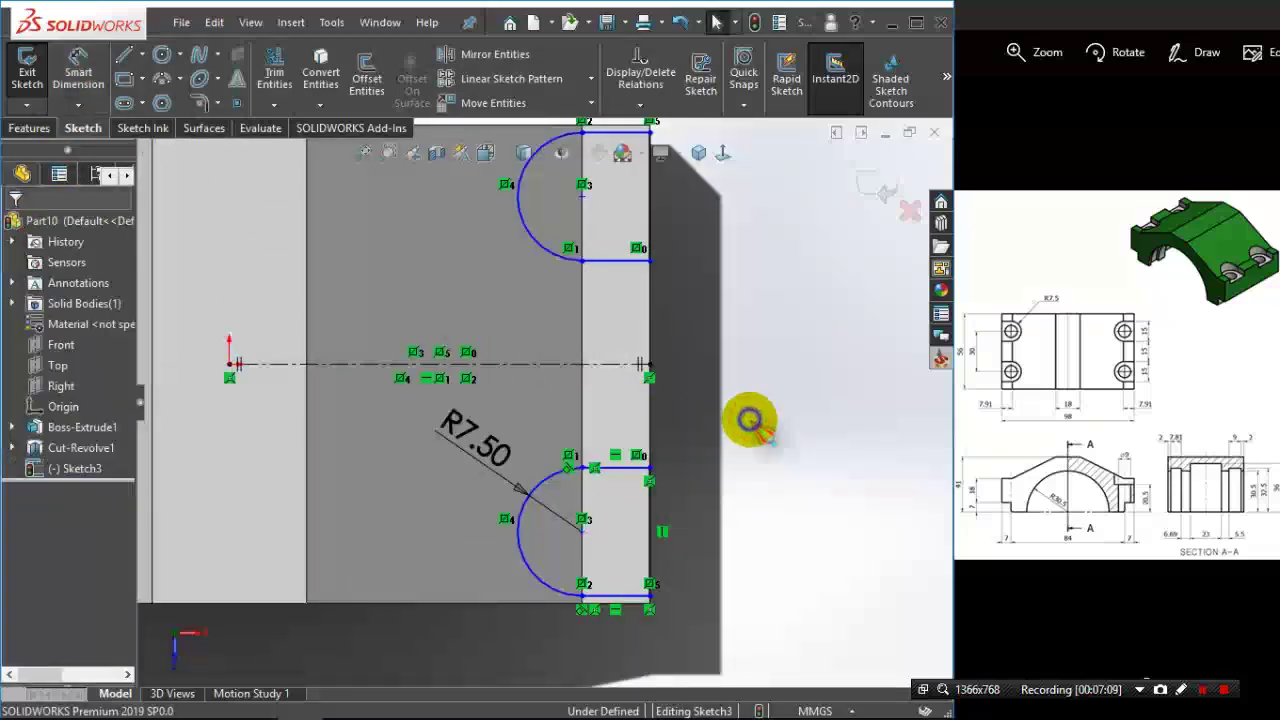
{"action": "right_click", "coordinate": [749, 419]}
{"action": "left_click", "coordinate": [894, 389]}
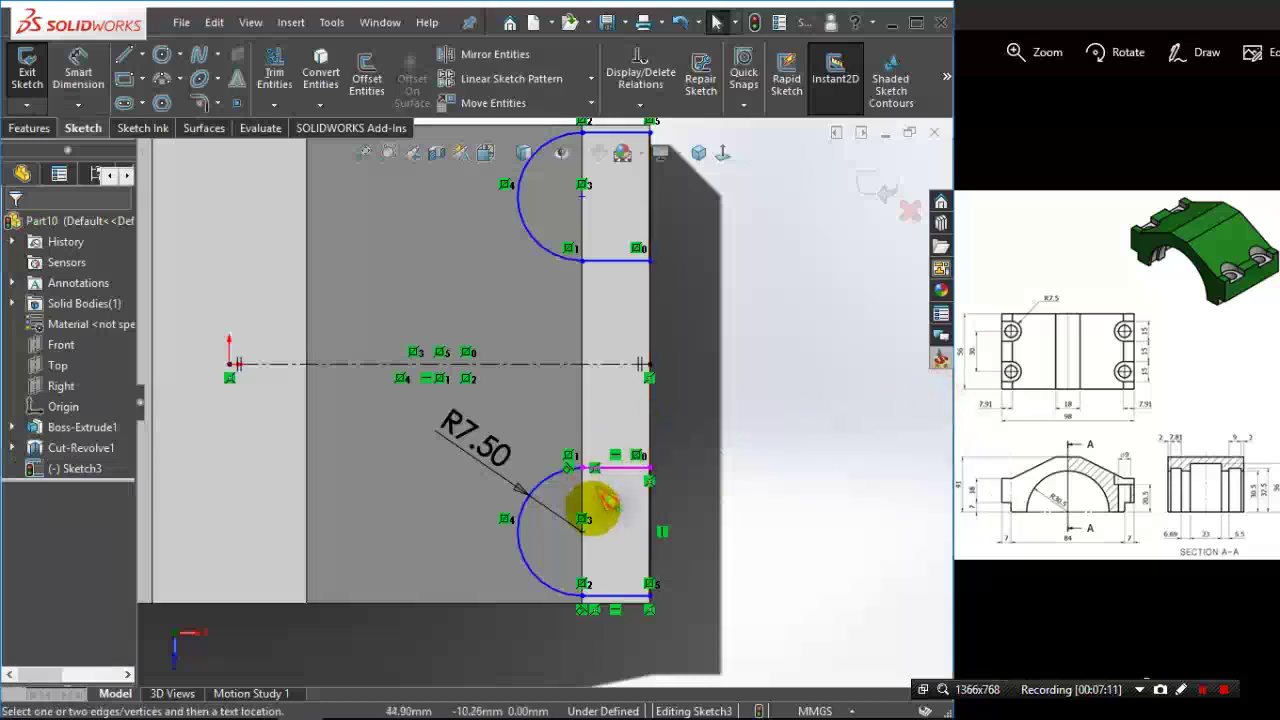
{"action": "left_click", "coordinate": [618, 258]}
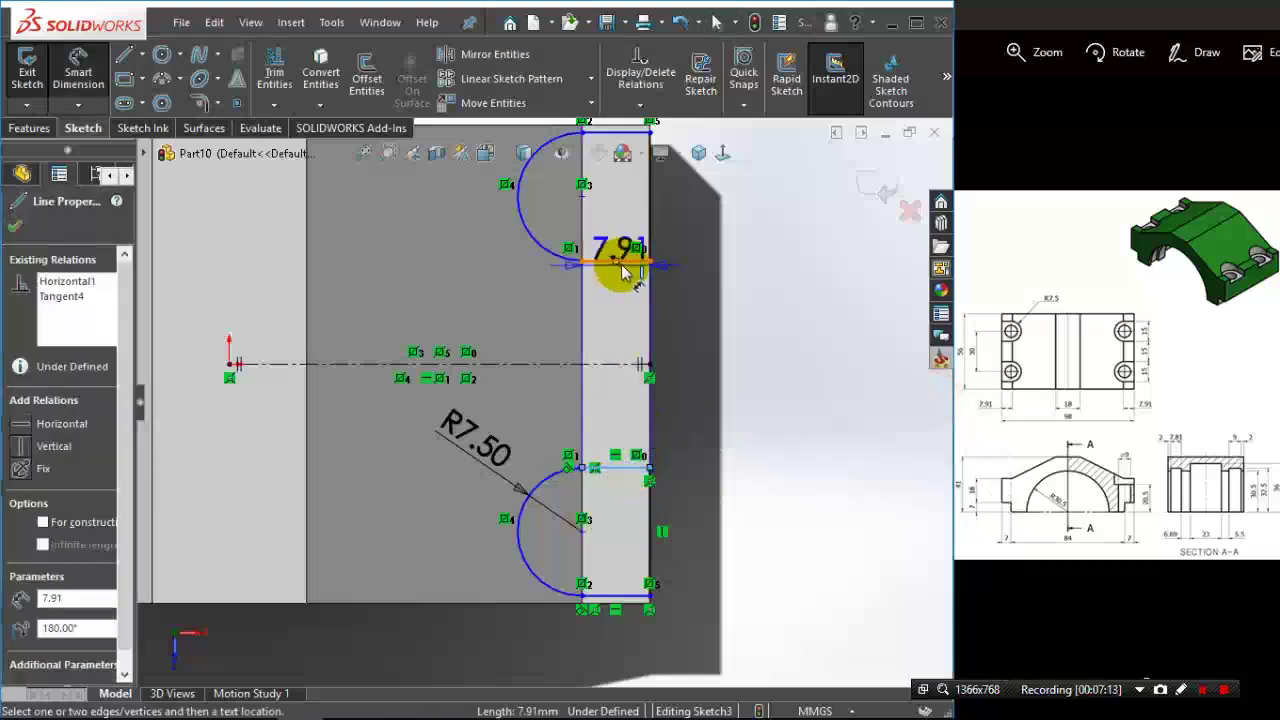
{"action": "left_click", "coordinate": [625, 467]}
{"action": "left_click", "coordinate": [745, 335]}
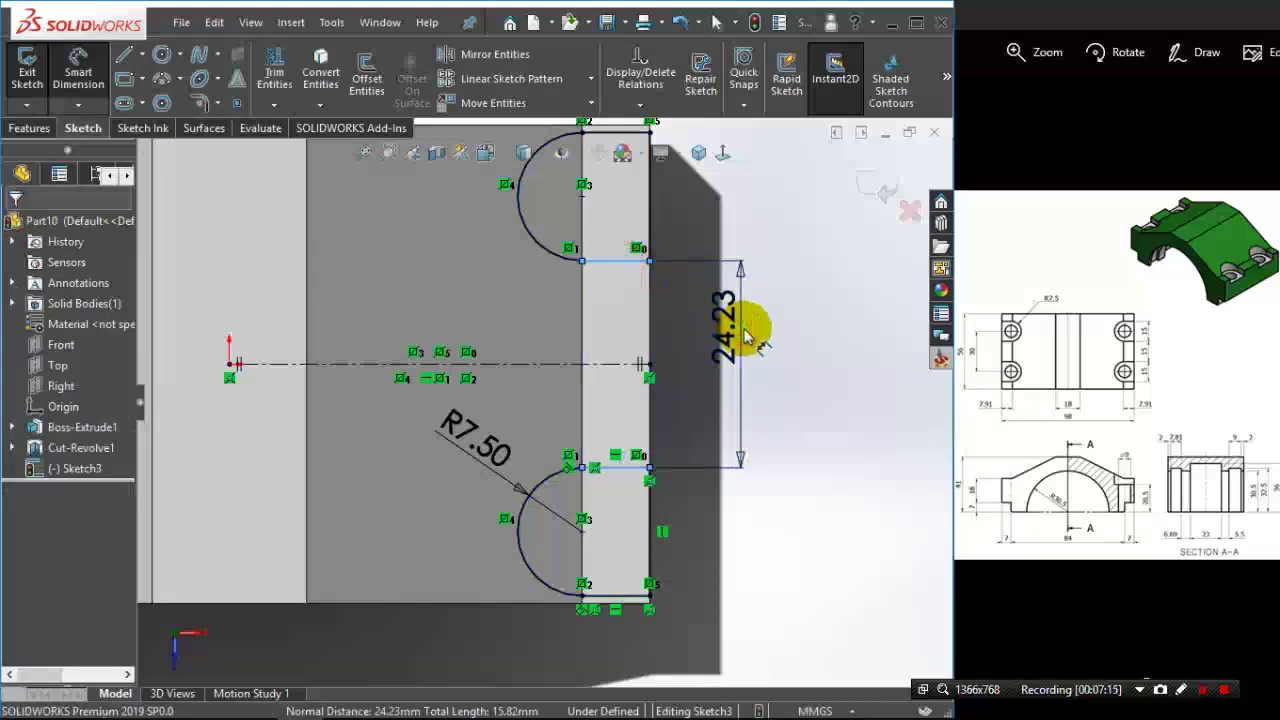
{"action": "type", "text": "1"}
{"action": "key", "text": "Return"}
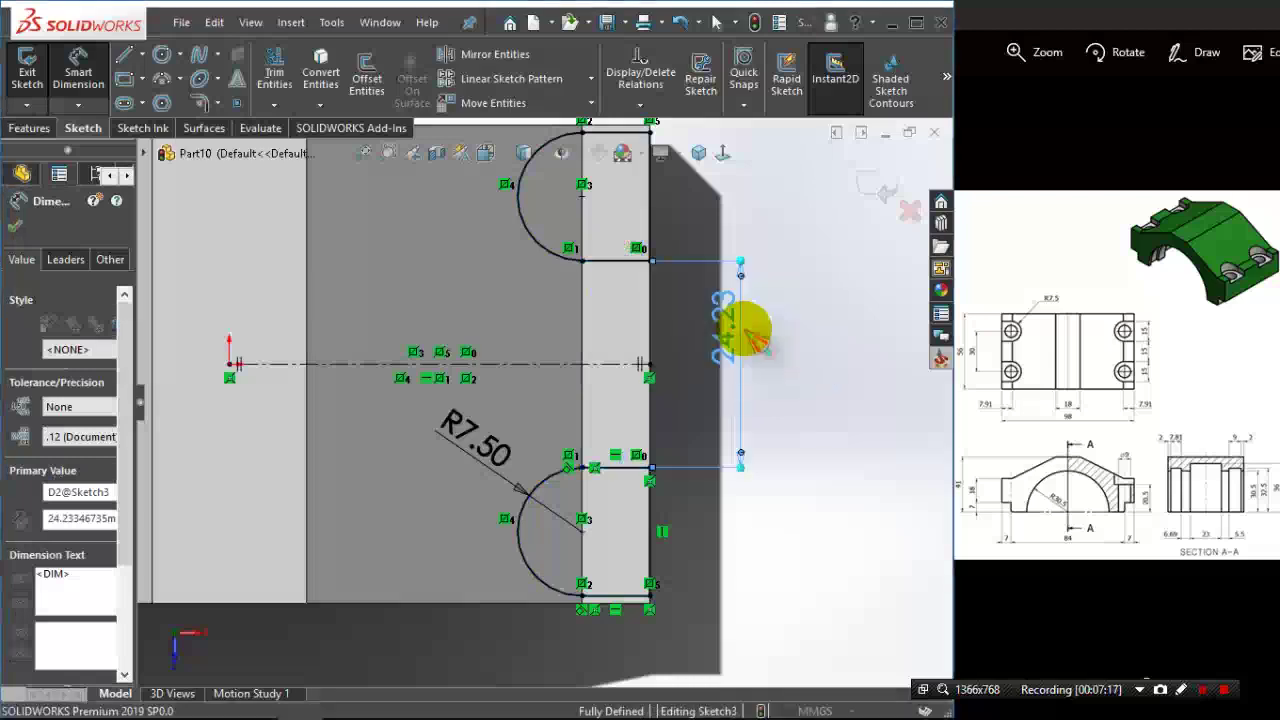
{"action": "left_click", "coordinate": [783, 388]}
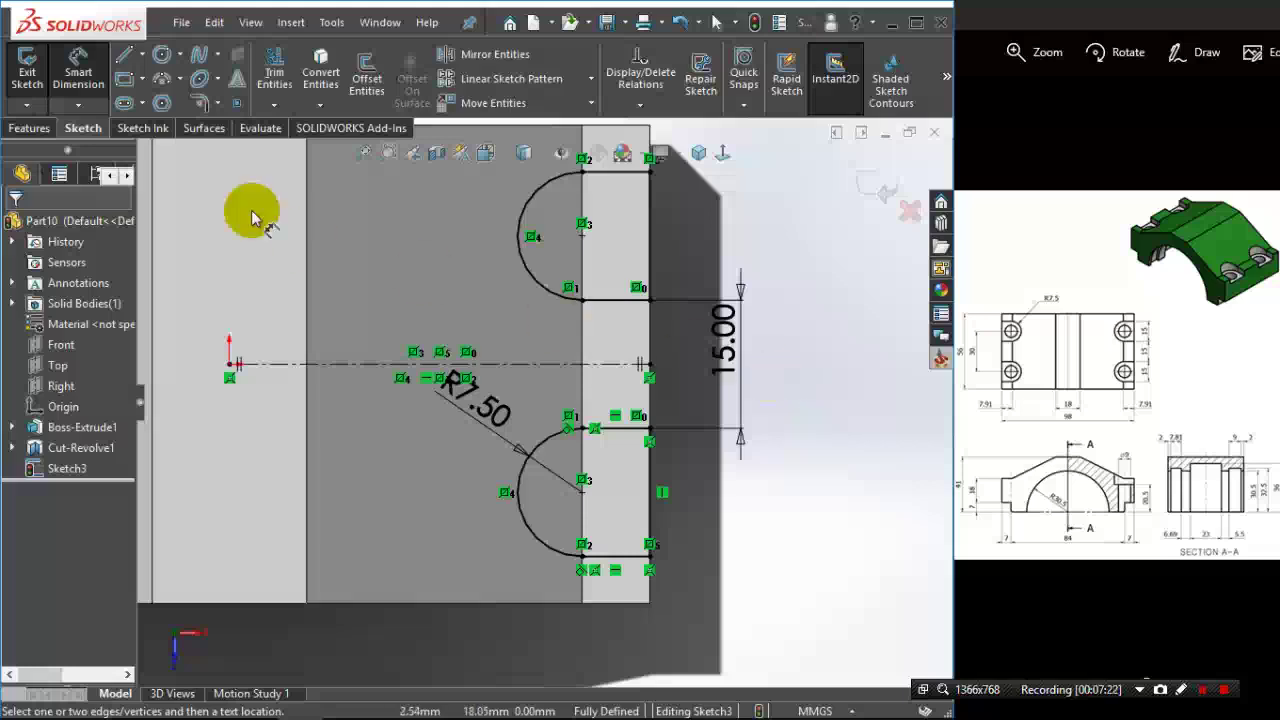
{"action": "left_click", "coordinate": [29, 128]}
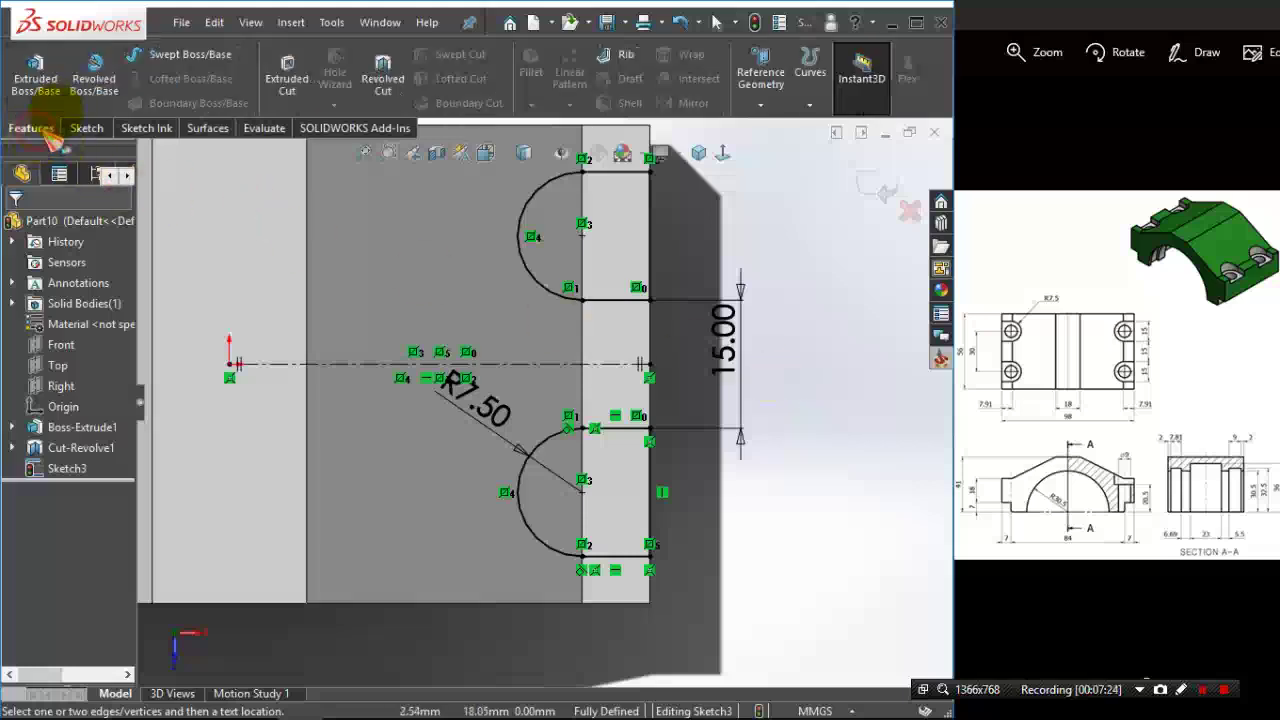
- Extrude-cut Sketch3 Blind 4.5 mm in Direction 1 and Through All in Direction 2
{"action": "left_click", "coordinate": [285, 80]}
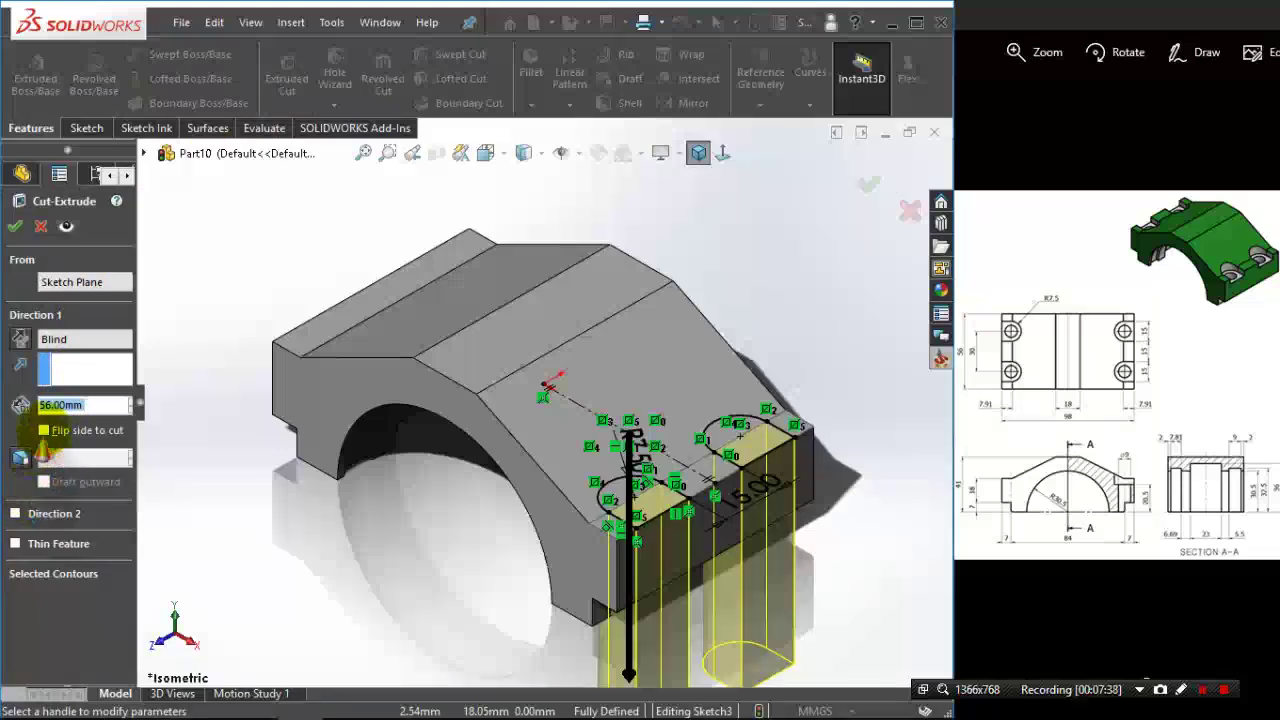
{"action": "type", "text": "4"}
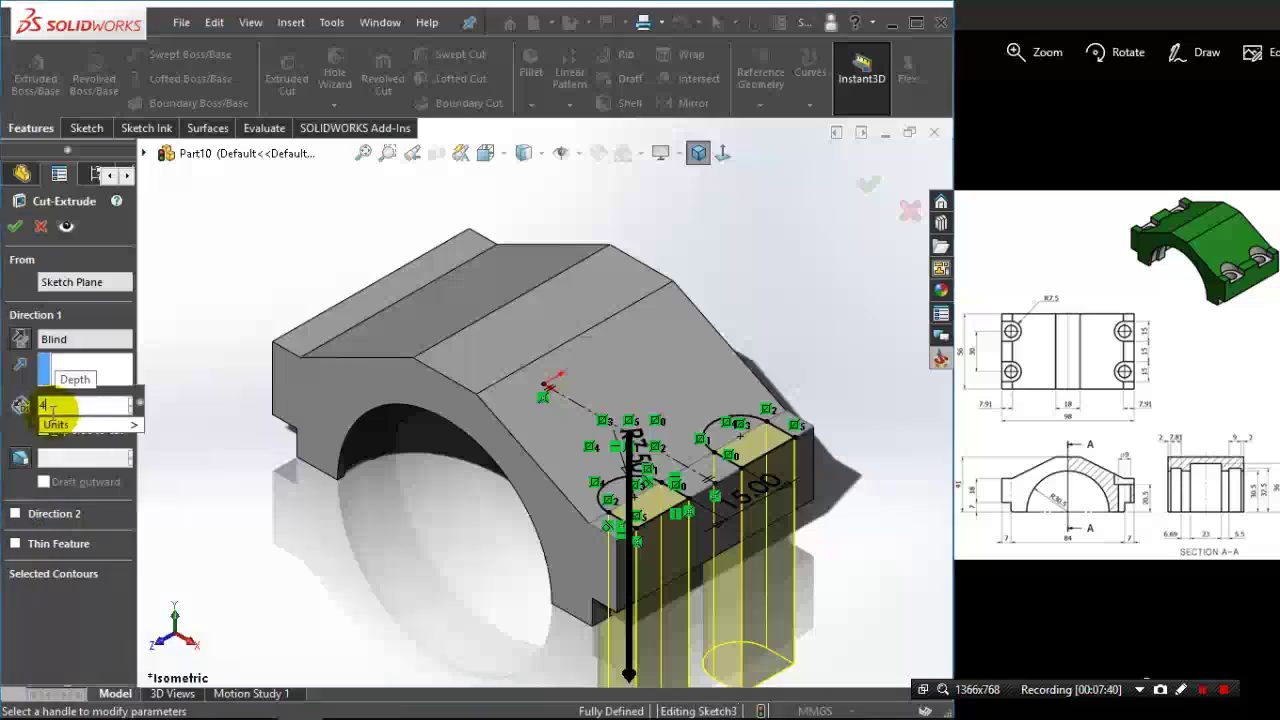
{"action": "type", "text": ".5"}
{"action": "key", "text": "Return"}
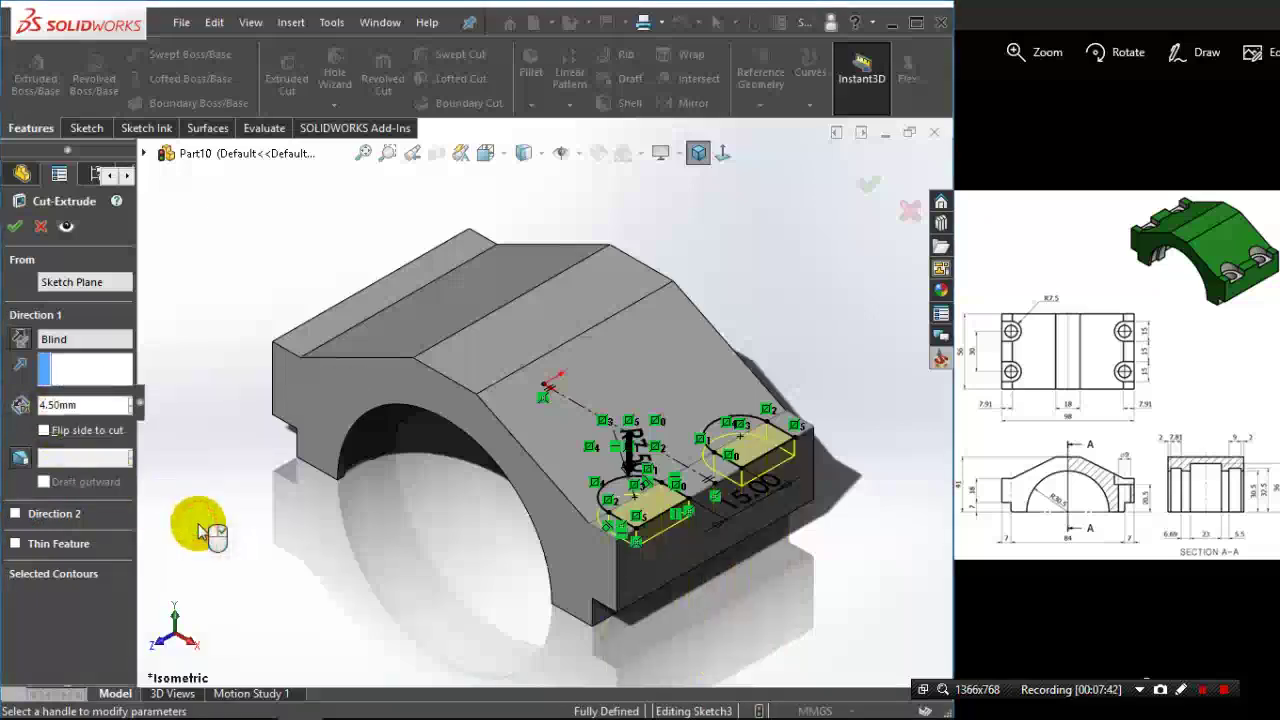
{"action": "left_click", "coordinate": [15, 513]}
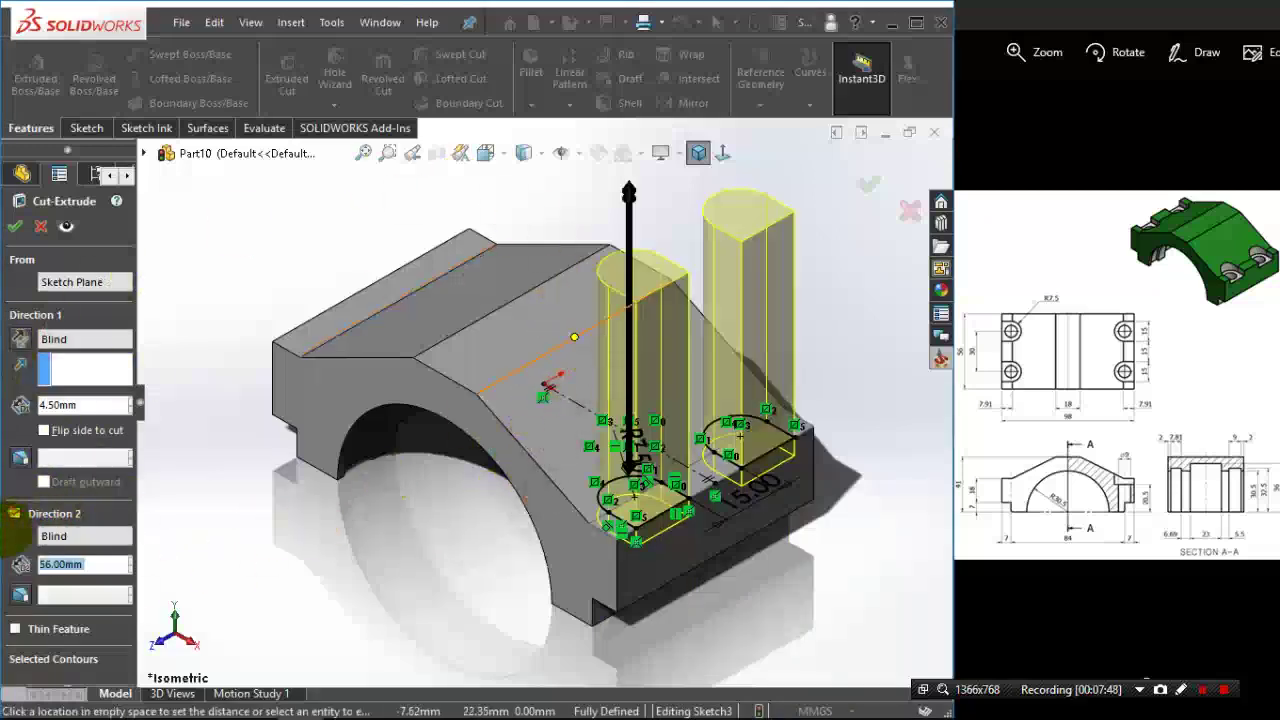
{"action": "left_click", "coordinate": [84, 536]}
{"action": "left_click", "coordinate": [78, 563]}
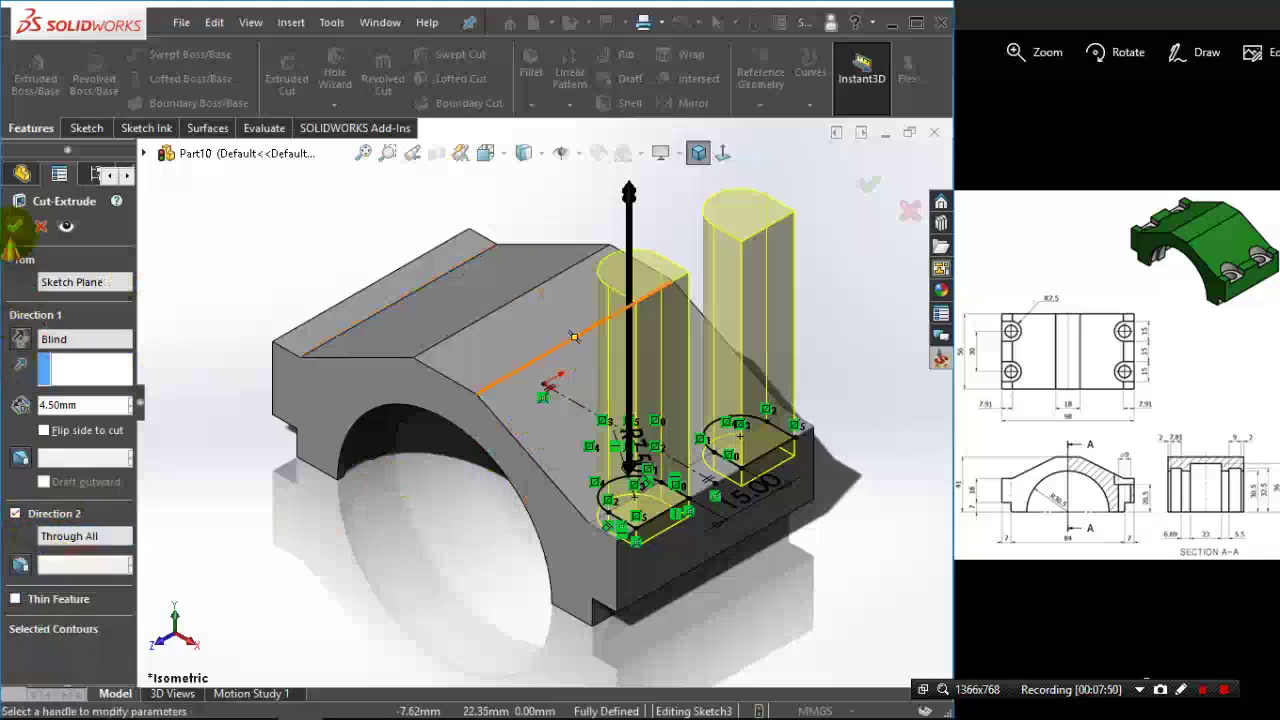
{"action": "key", "text": "Return"}
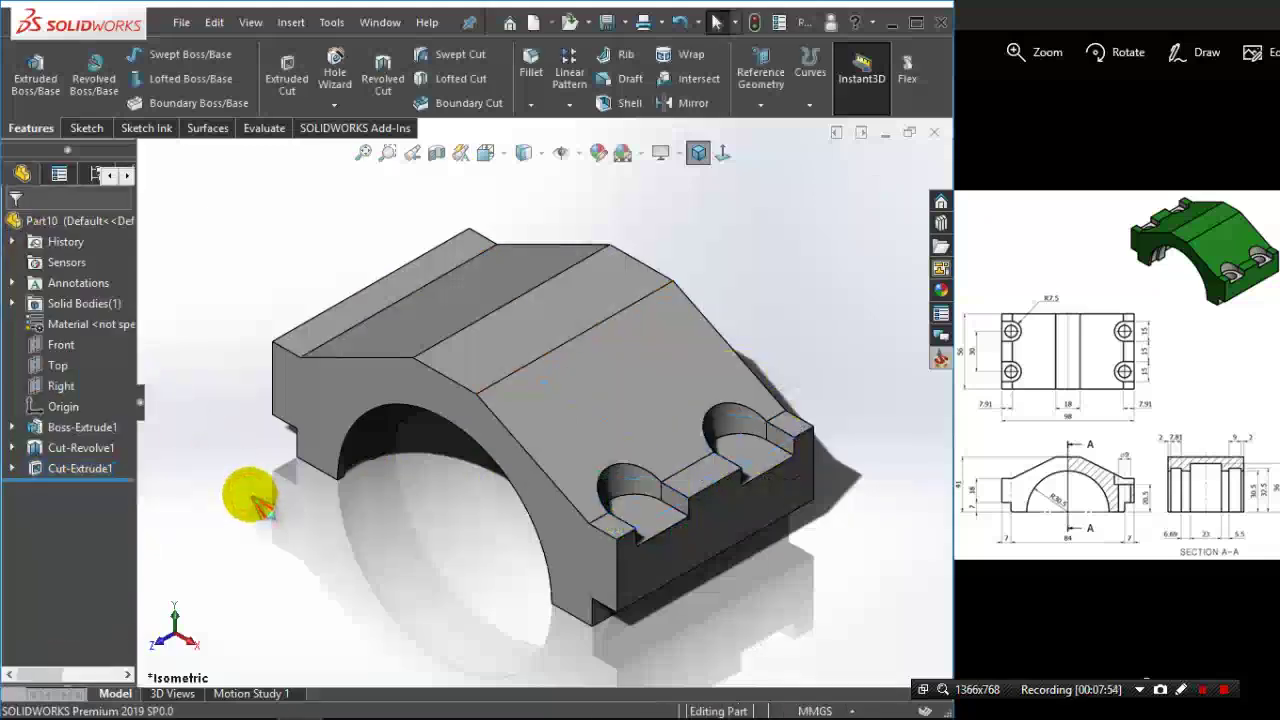
- Start a sketch on the notch floor with a centerline from the part's end edge to the origin
{"action": "left_click", "coordinate": [629, 519]}
{"action": "left_click", "coordinate": [686, 440]}
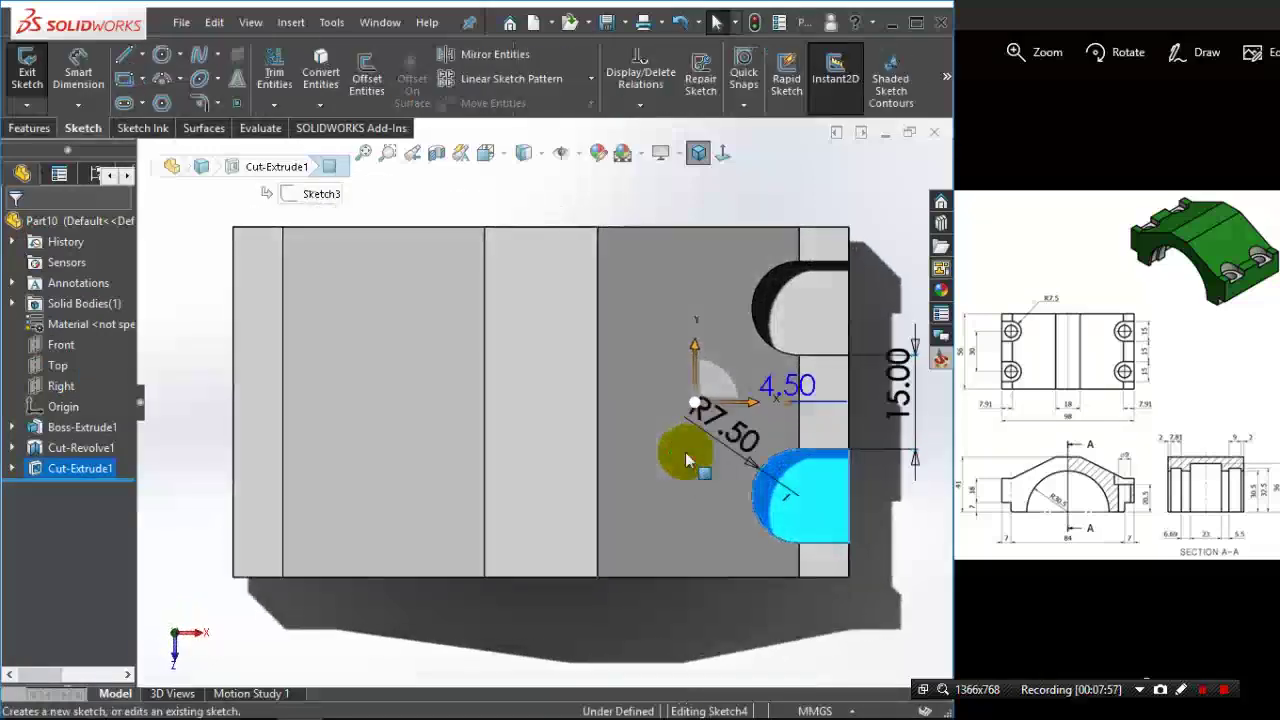
{"action": "left_click", "coordinate": [139, 54]}
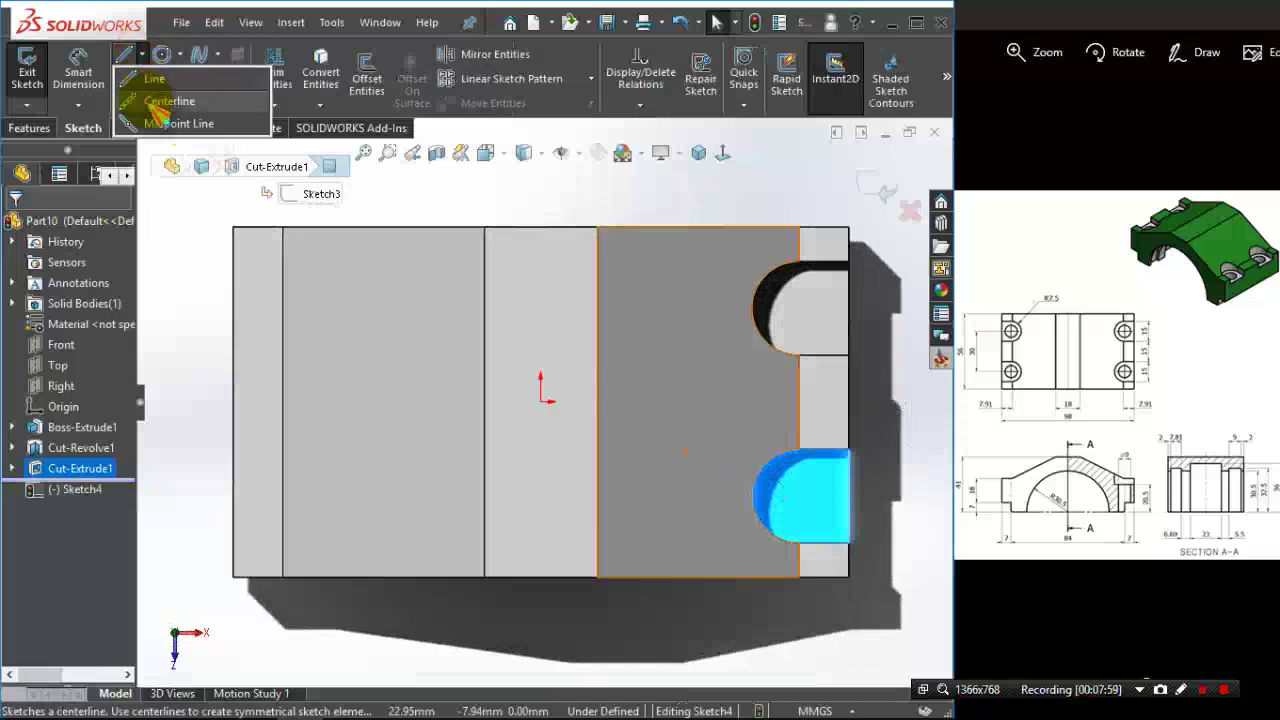
{"action": "left_click", "coordinate": [175, 122]}
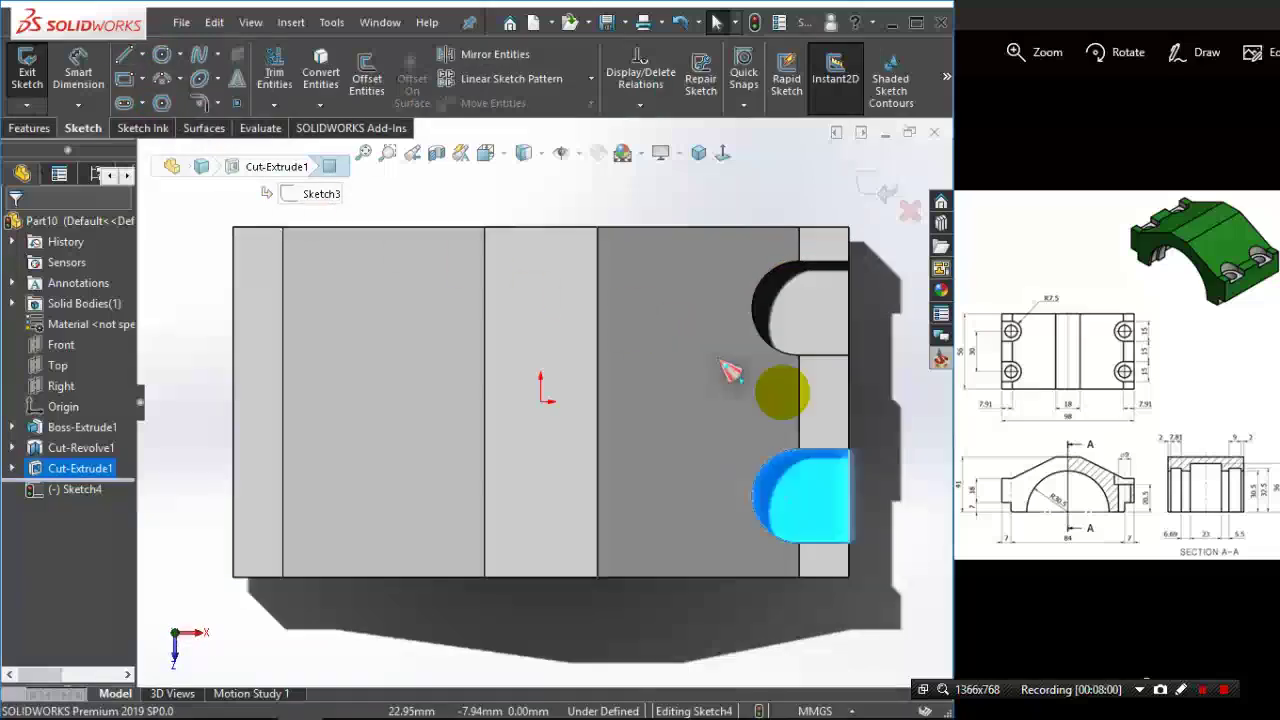
{"action": "left_click", "coordinate": [849, 400]}
{"action": "left_click", "coordinate": [540, 401]}
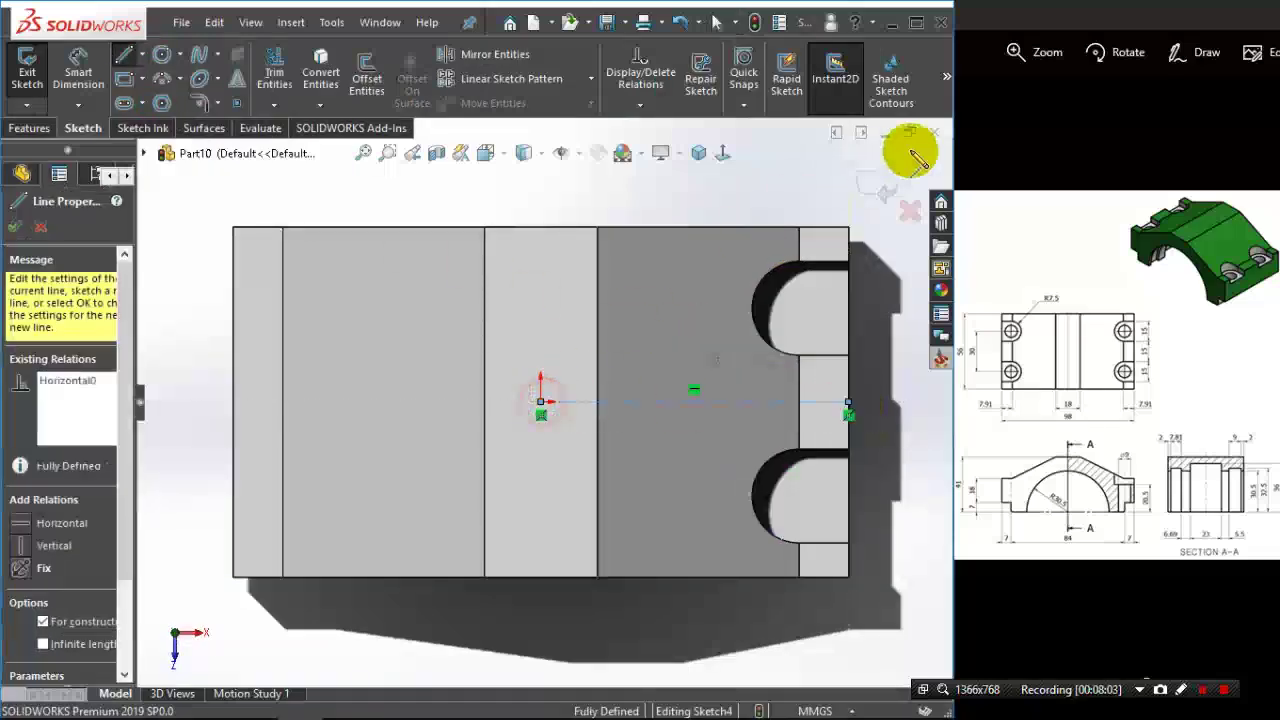
{"action": "key", "text": "Escape"}
{"action": "left_click", "coordinate": [509, 329]}
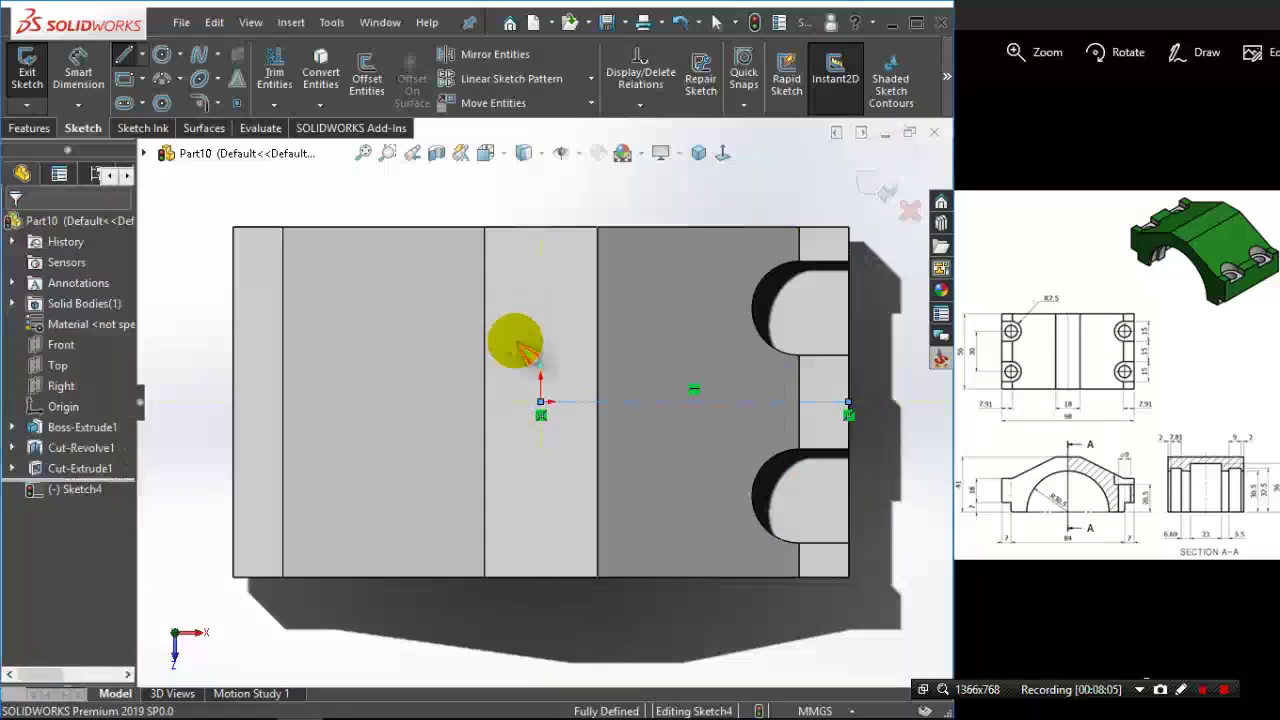
- Draw symmetric hole circles in the notches and dimension them Ø9 mm
{"action": "left_click", "coordinate": [162, 54]}
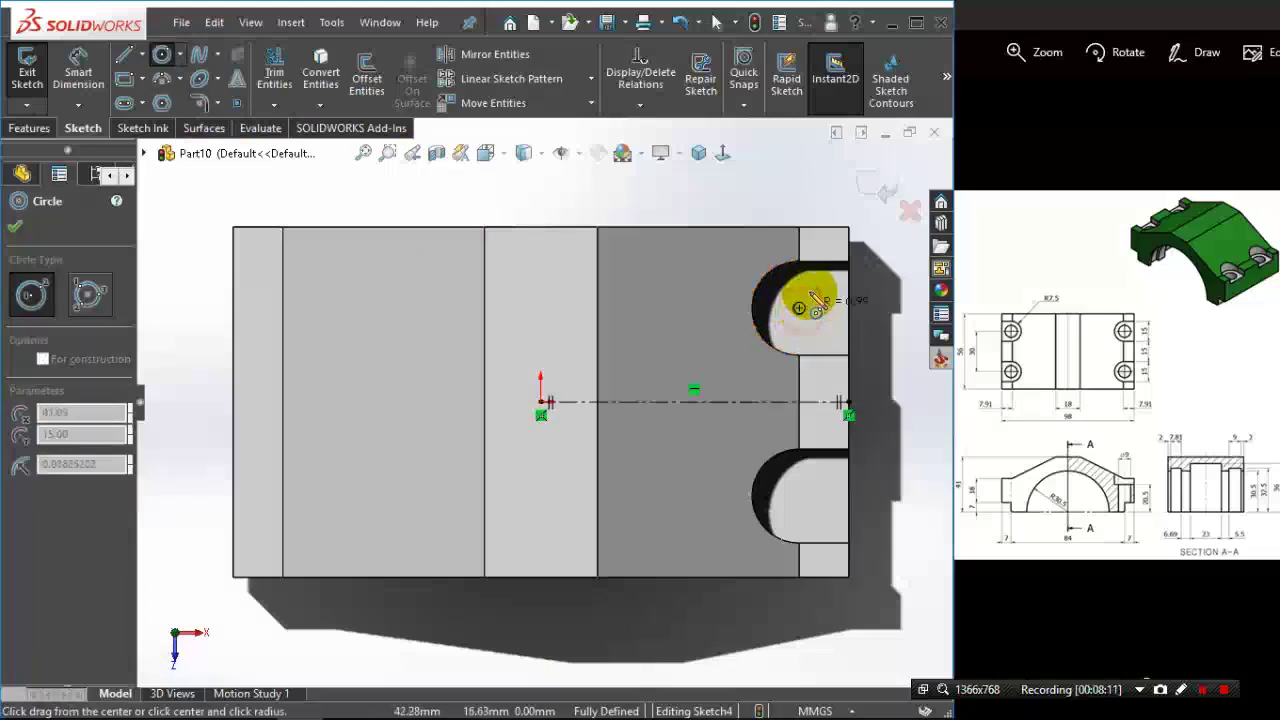
{"action": "left_click_drag", "start_coordinate": [800, 308], "coordinate": [822, 314]}
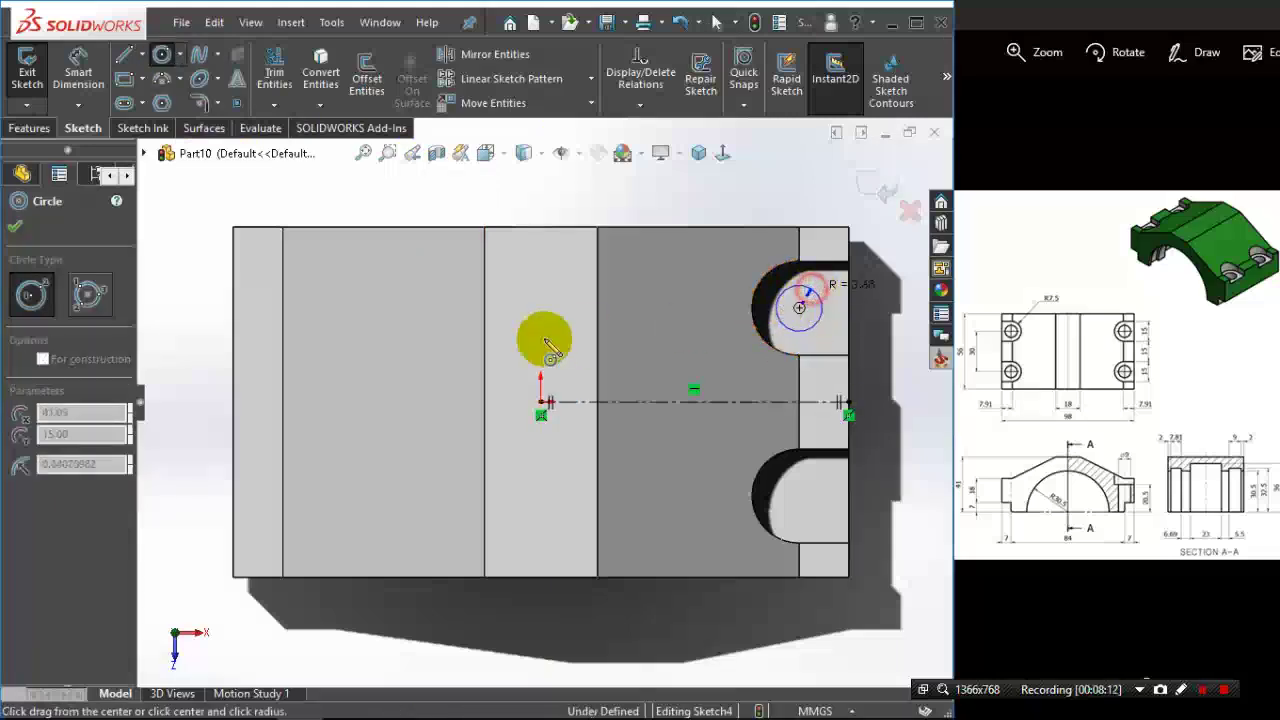
{"action": "right_click", "coordinate": [786, 195]}
{"action": "left_click", "coordinate": [973, 170]}
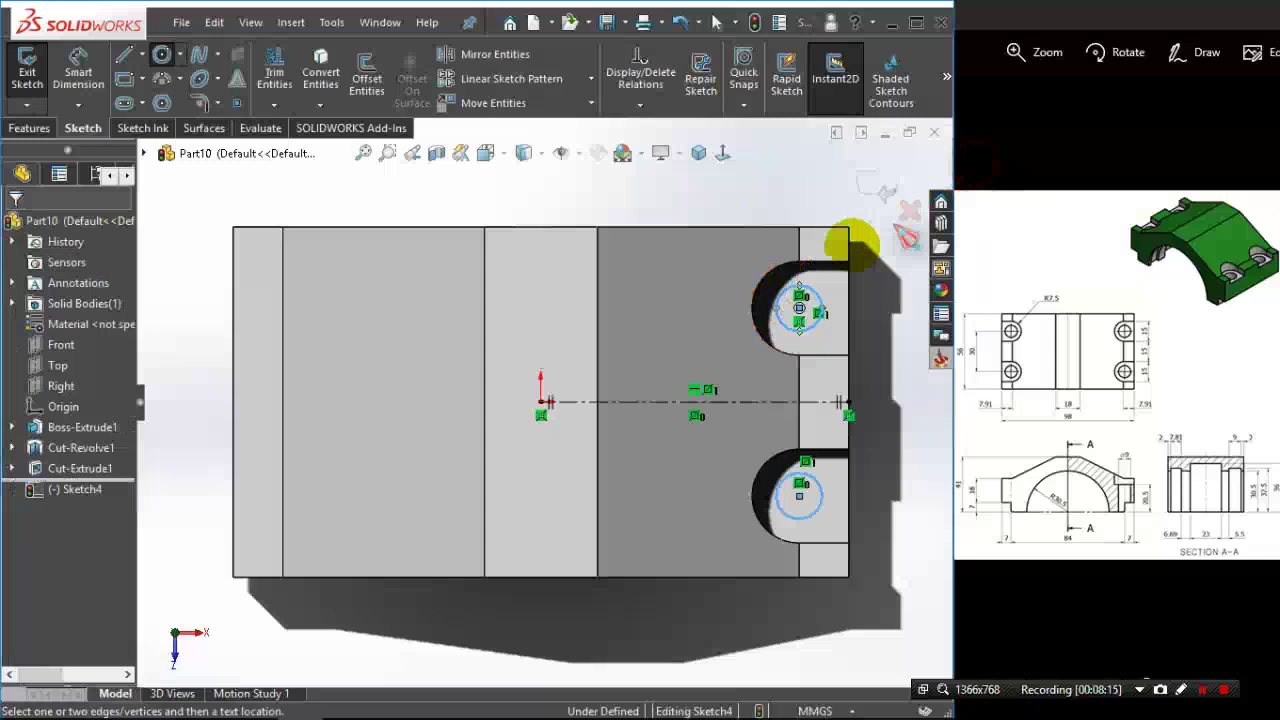
{"action": "left_click", "coordinate": [880, 335]}
{"action": "left_click", "coordinate": [826, 345]}
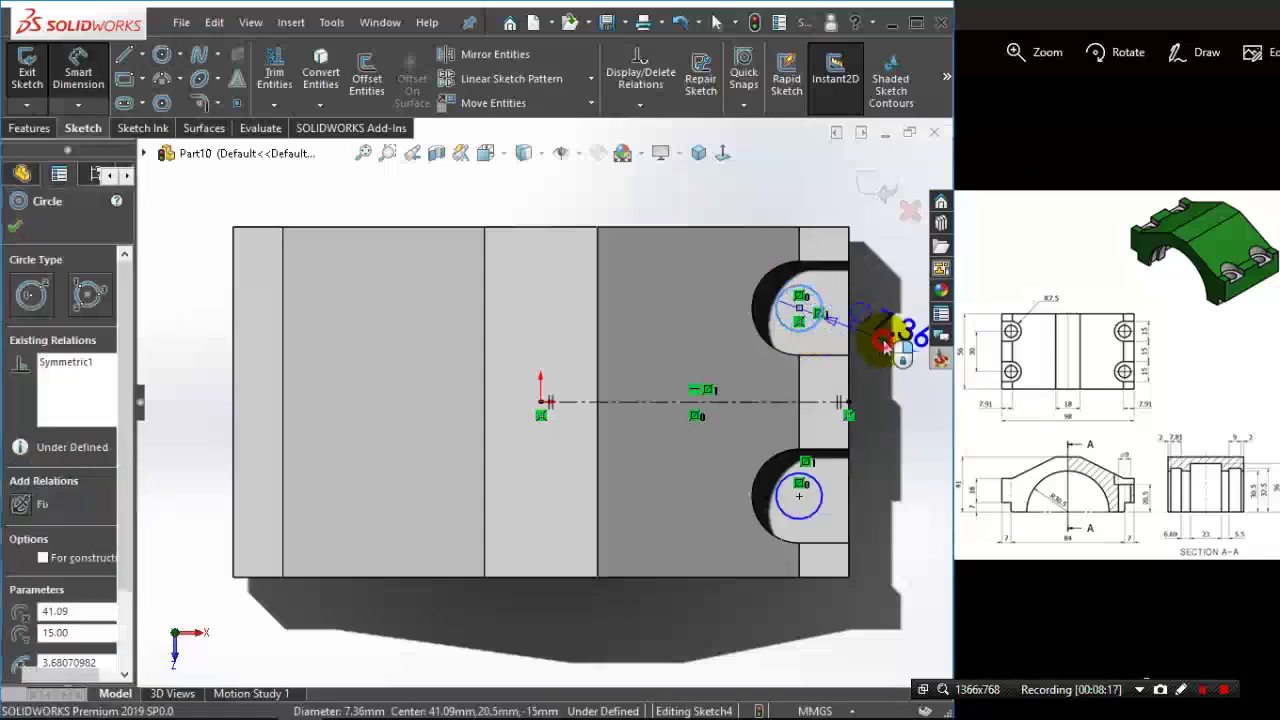
{"action": "left_click", "coordinate": [885, 345]}
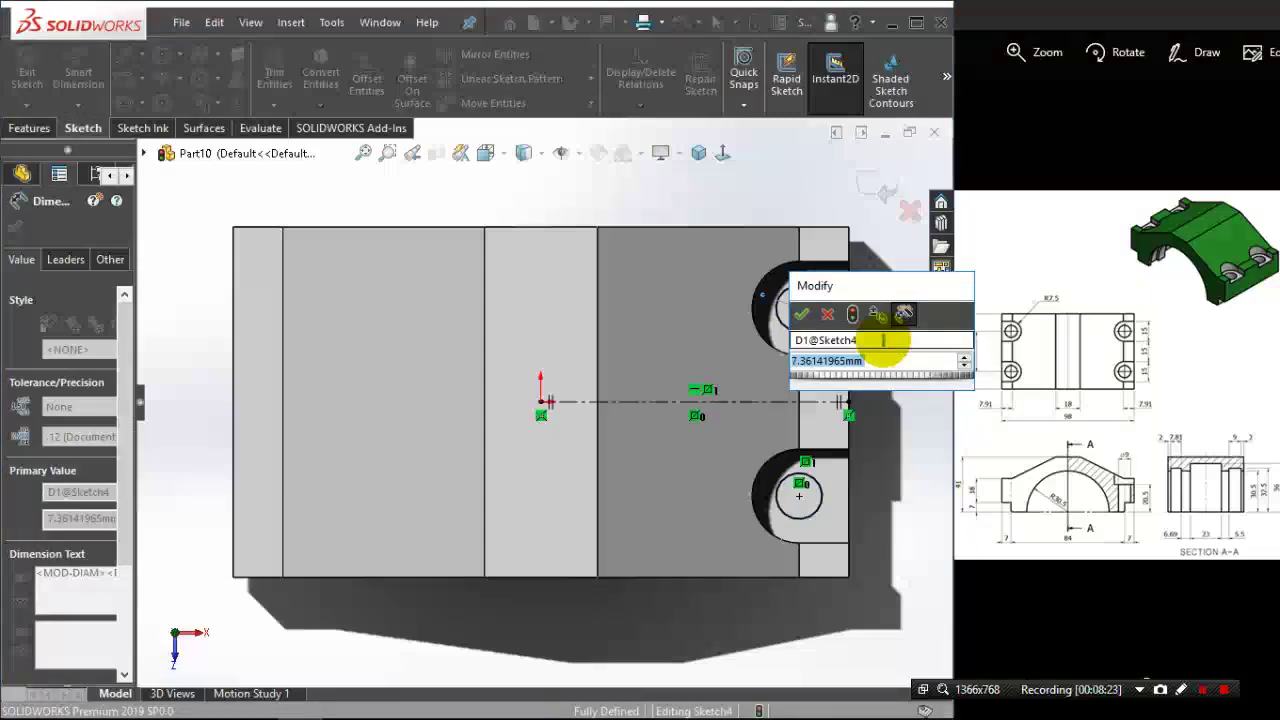
{"action": "type", "text": "9"}
{"action": "key", "text": "Return"}
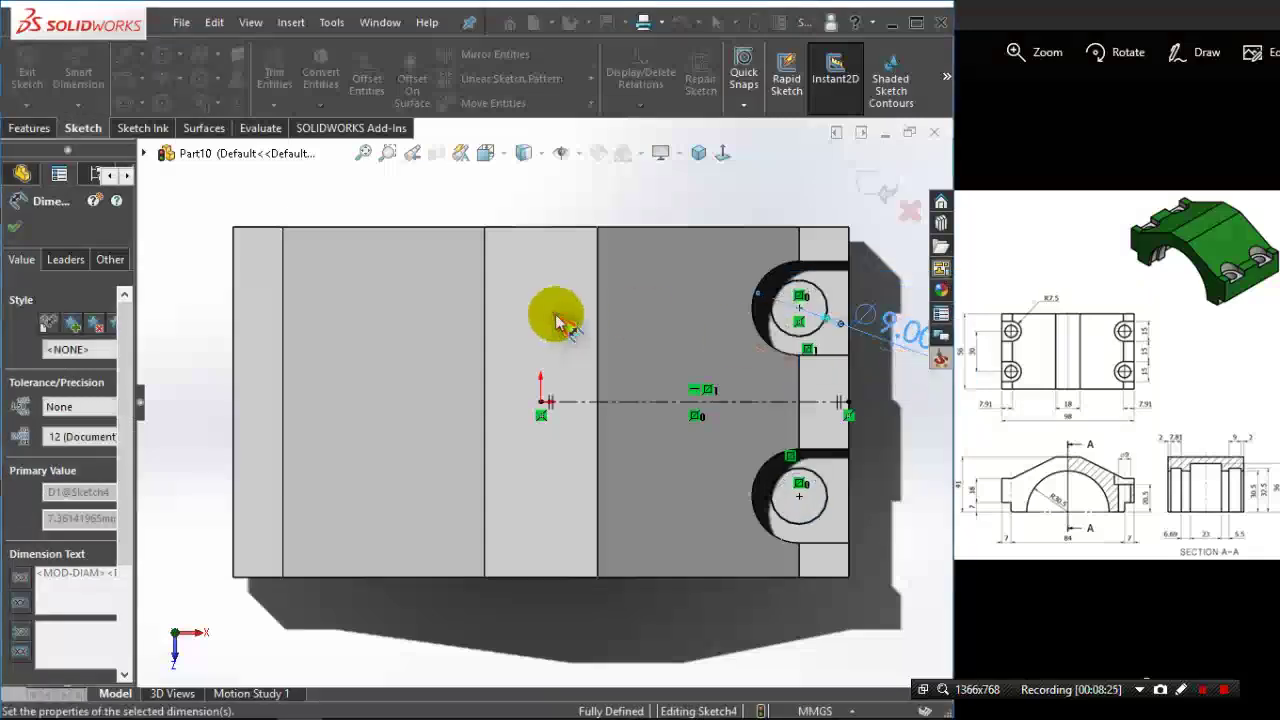
- Extrude-cut the 9 mm holes Through All
{"action": "left_click", "coordinate": [29, 128]}
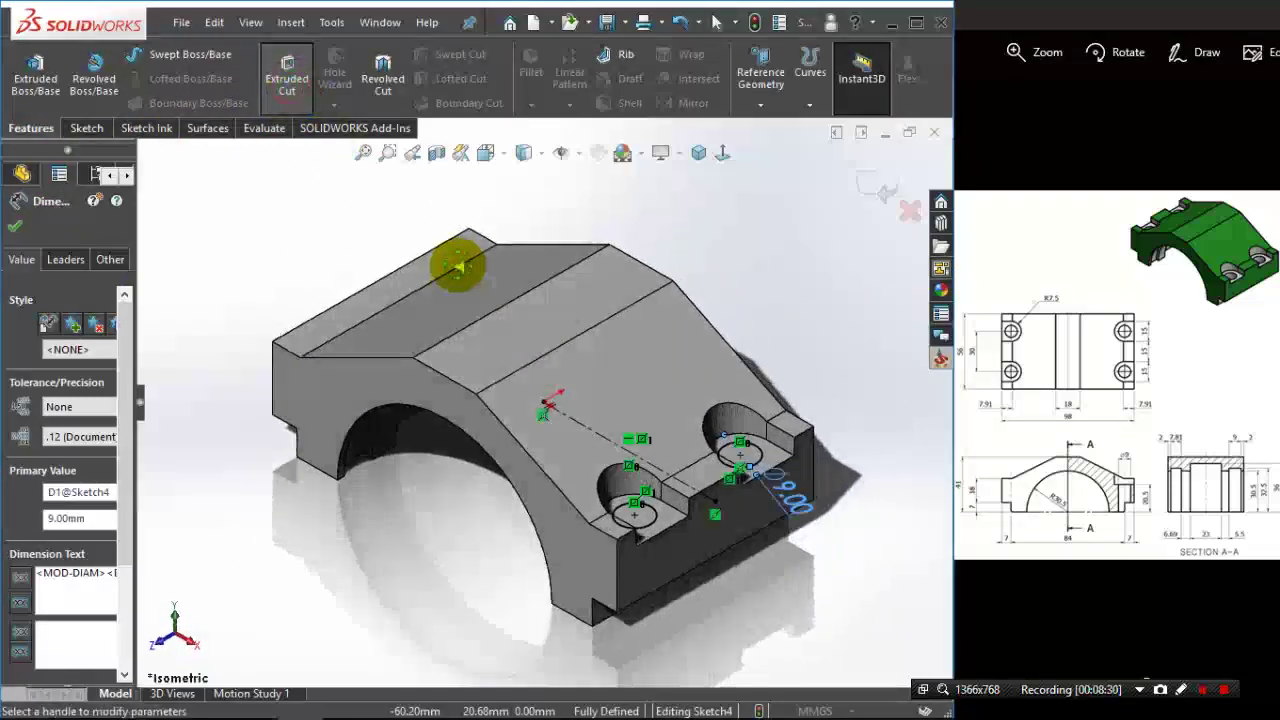
{"action": "left_click", "coordinate": [85, 339]}
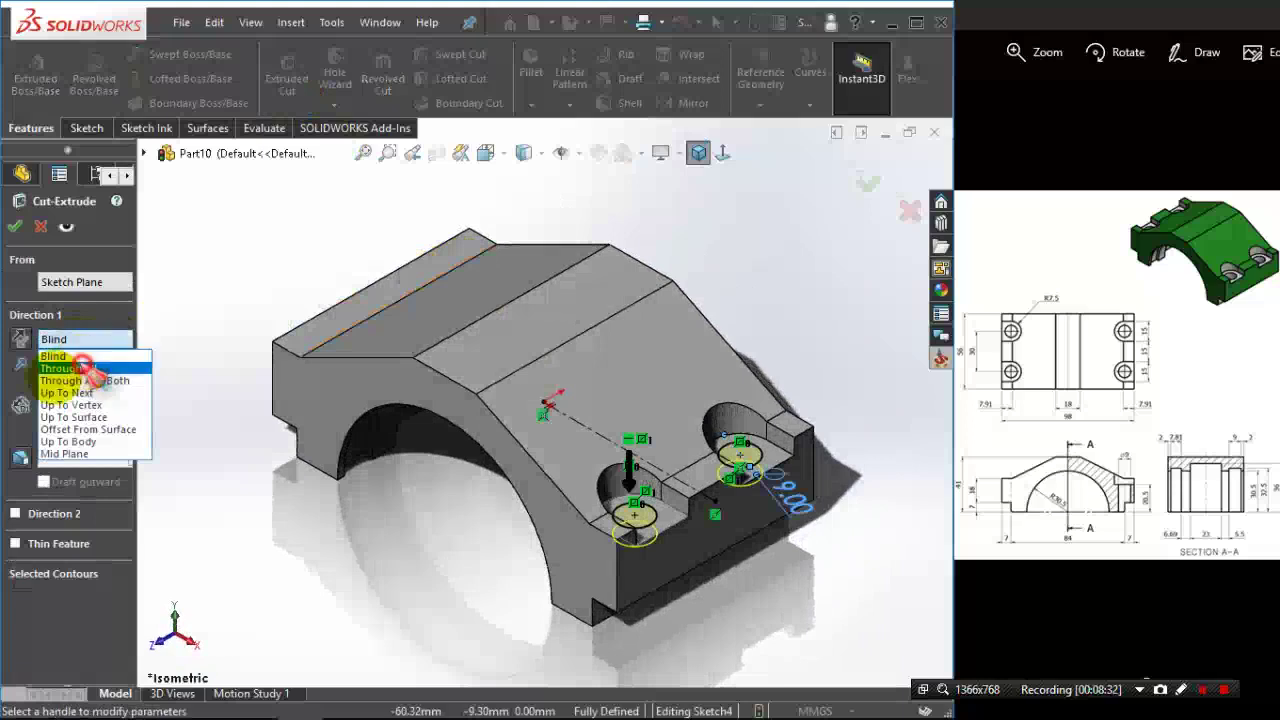
{"action": "left_click", "coordinate": [70, 365]}
{"action": "left_click", "coordinate": [17, 228]}
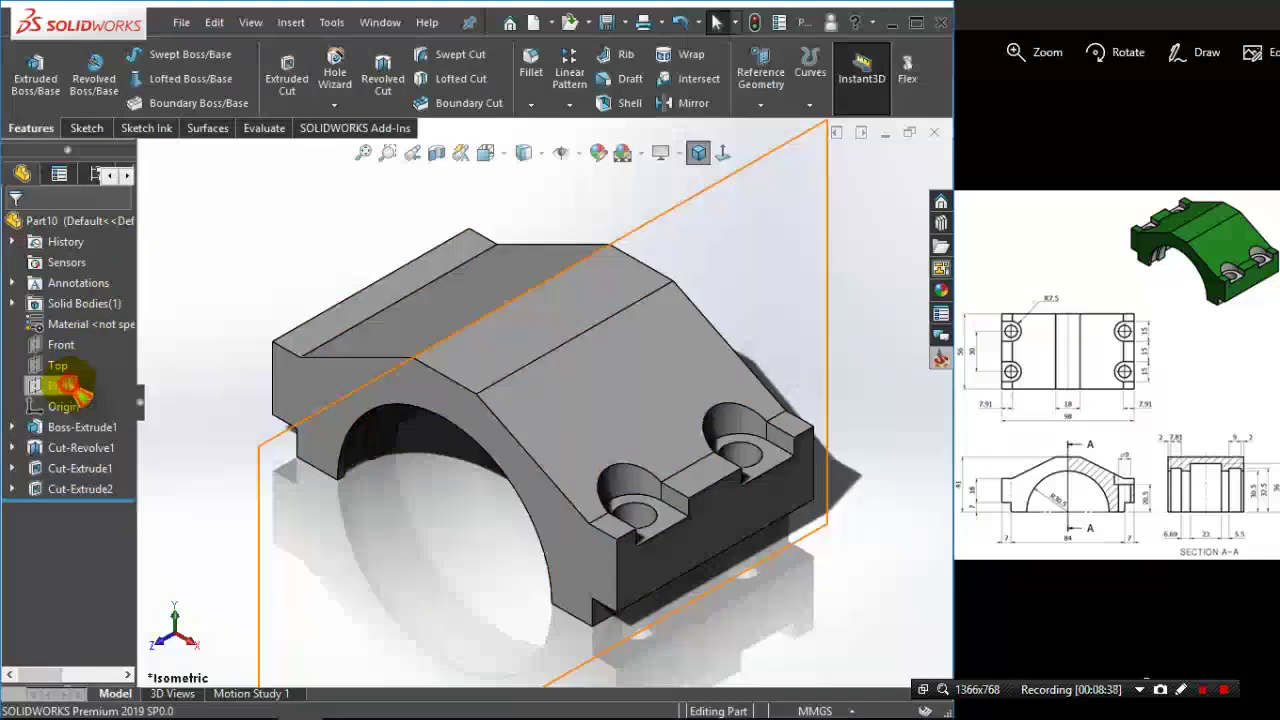
{"action": "left_click", "coordinate": [62, 386]}
- Mirror both notch and hole cuts across the Right plane, then view the maximized part isometrically
{"action": "left_click", "coordinate": [690, 103]}
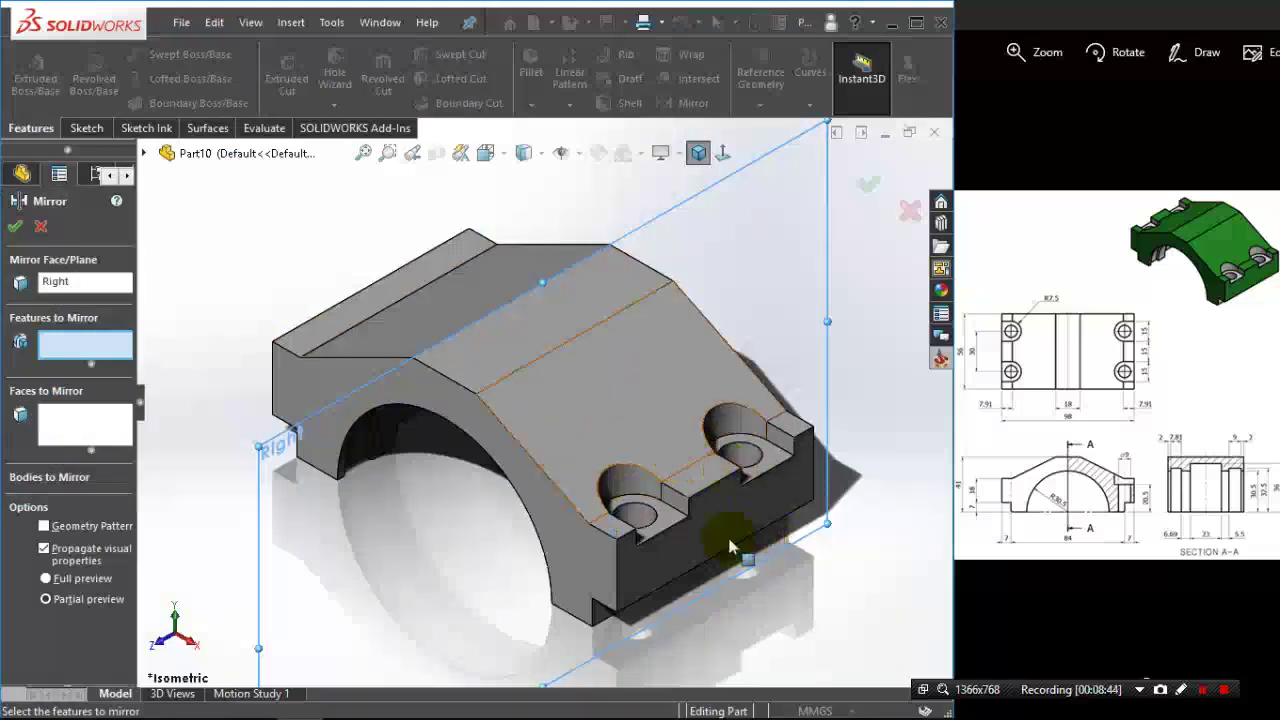
{"action": "scroll", "coordinate": [730, 547], "scroll_direction": "down", "scroll_amount": 2}
{"action": "left_click", "coordinate": [629, 472]}
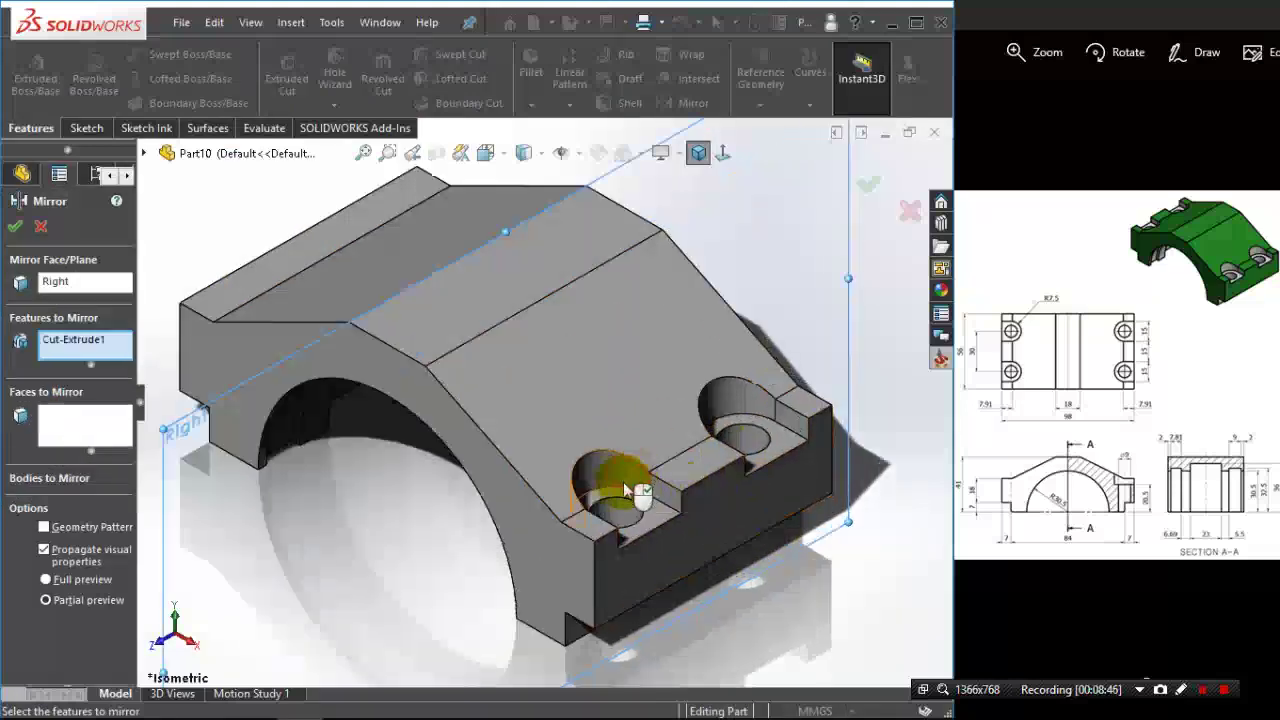
{"action": "left_click", "coordinate": [619, 519]}
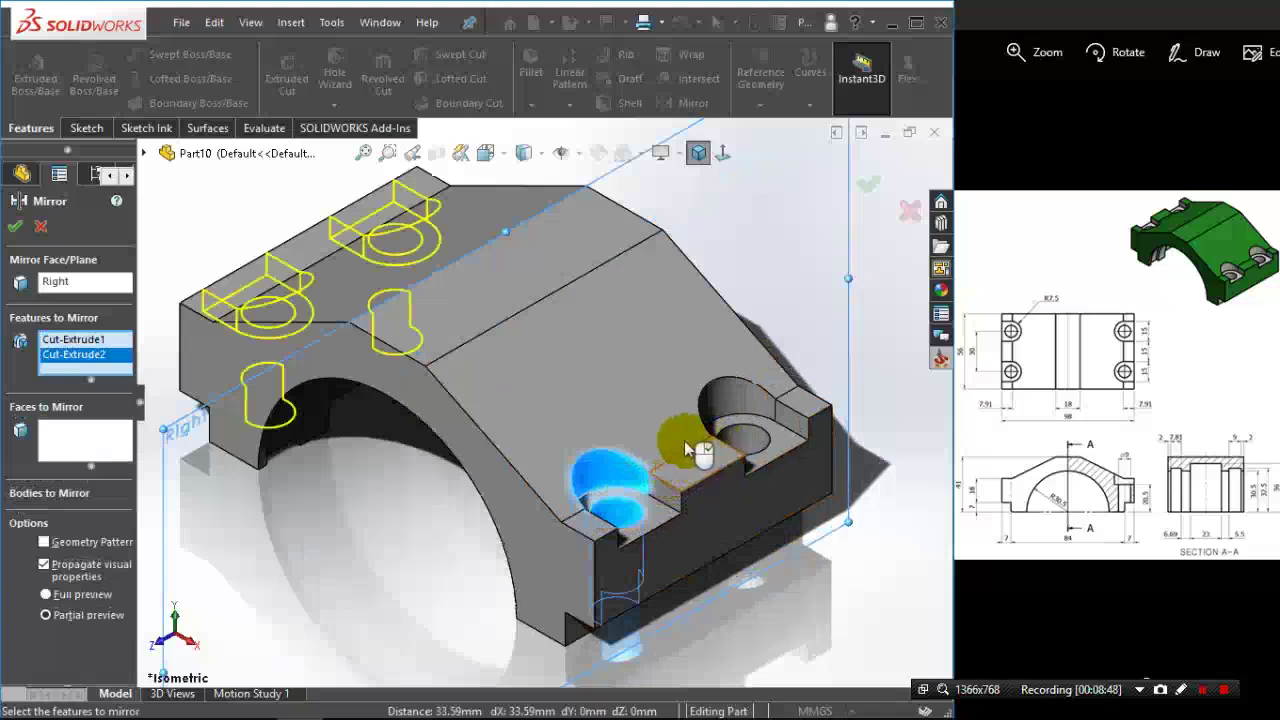
{"action": "scroll", "coordinate": [684, 441], "scroll_direction": "up", "scroll_amount": 1}
{"action": "left_click", "coordinate": [48, 283]}
{"action": "left_click", "coordinate": [12, 228]}
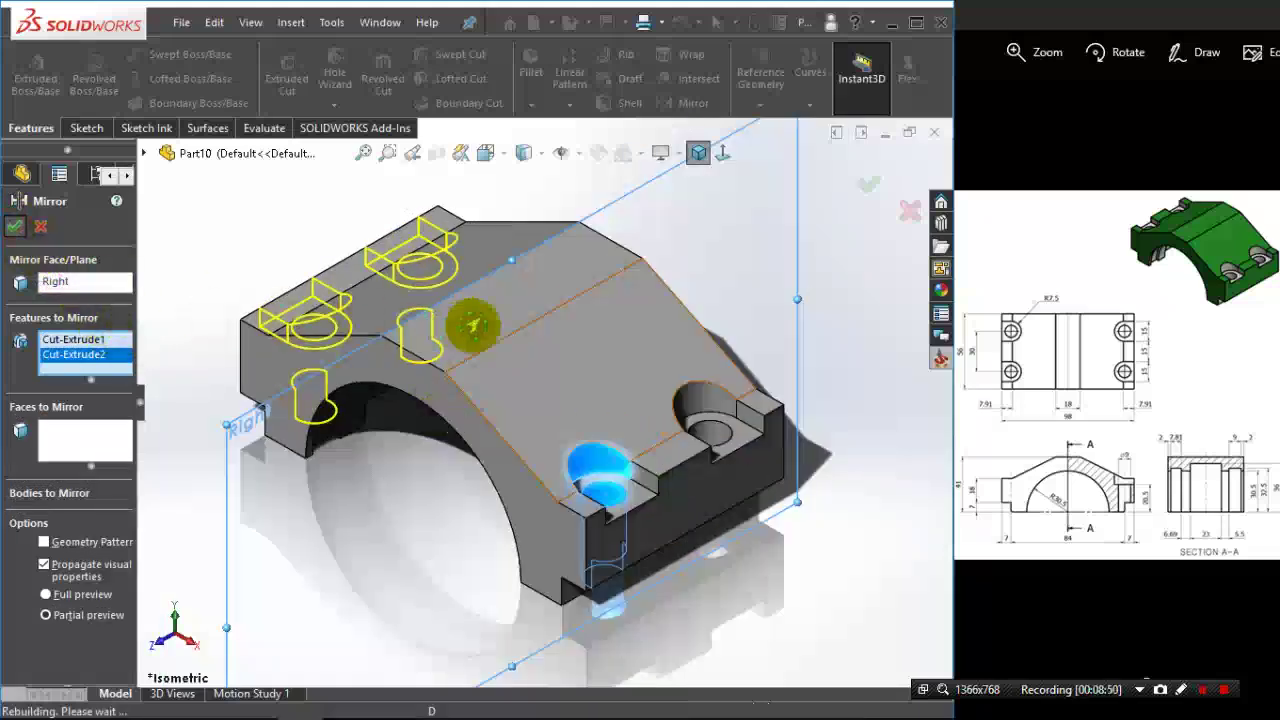
{"action": "scroll", "coordinate": [732, 499], "scroll_direction": "up", "scroll_amount": 2}
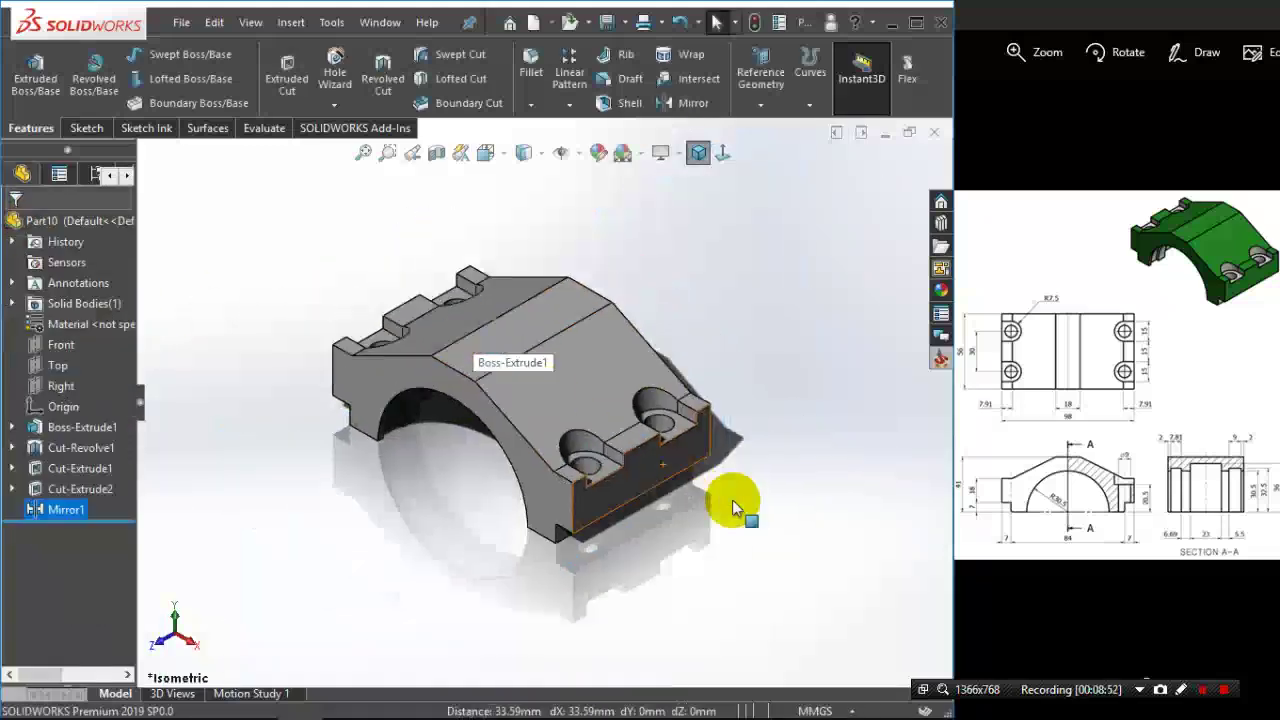
{"action": "middle_click_drag", "start_coordinate": [538, 410], "coordinate": [667, 428]}
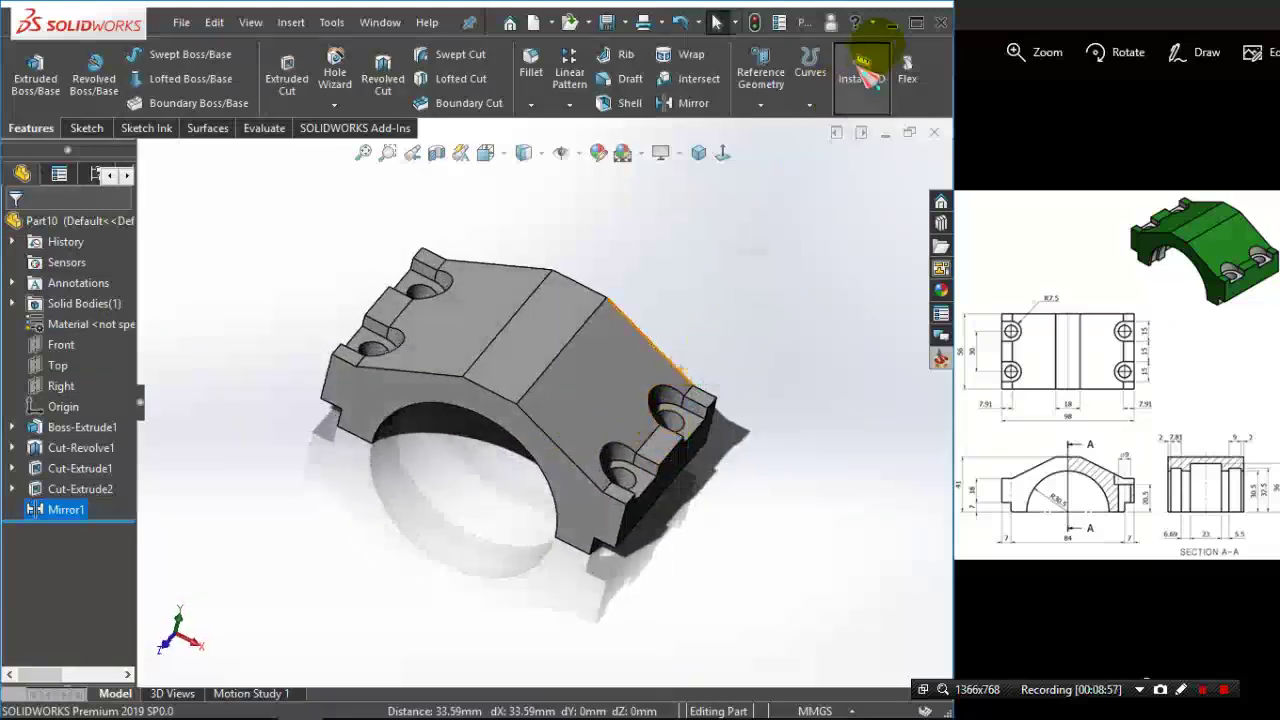
{"action": "left_click", "coordinate": [917, 24]}
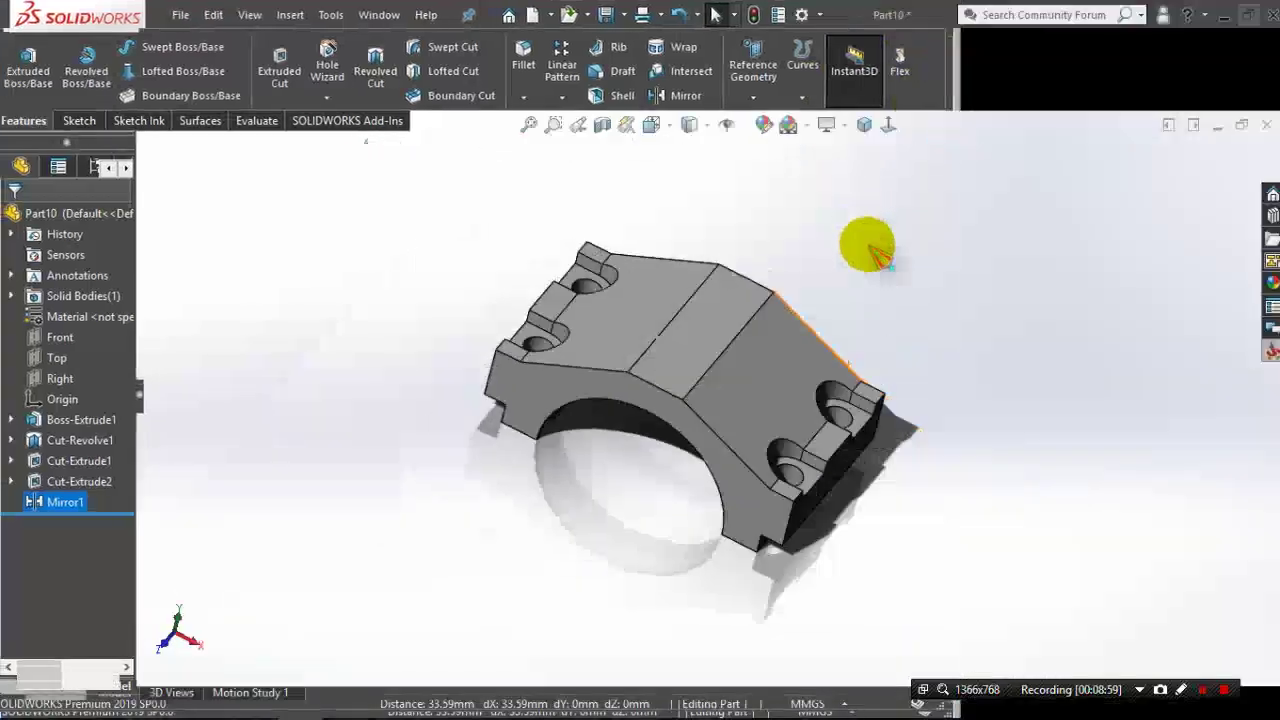
{"action": "left_click", "coordinate": [862, 125]}
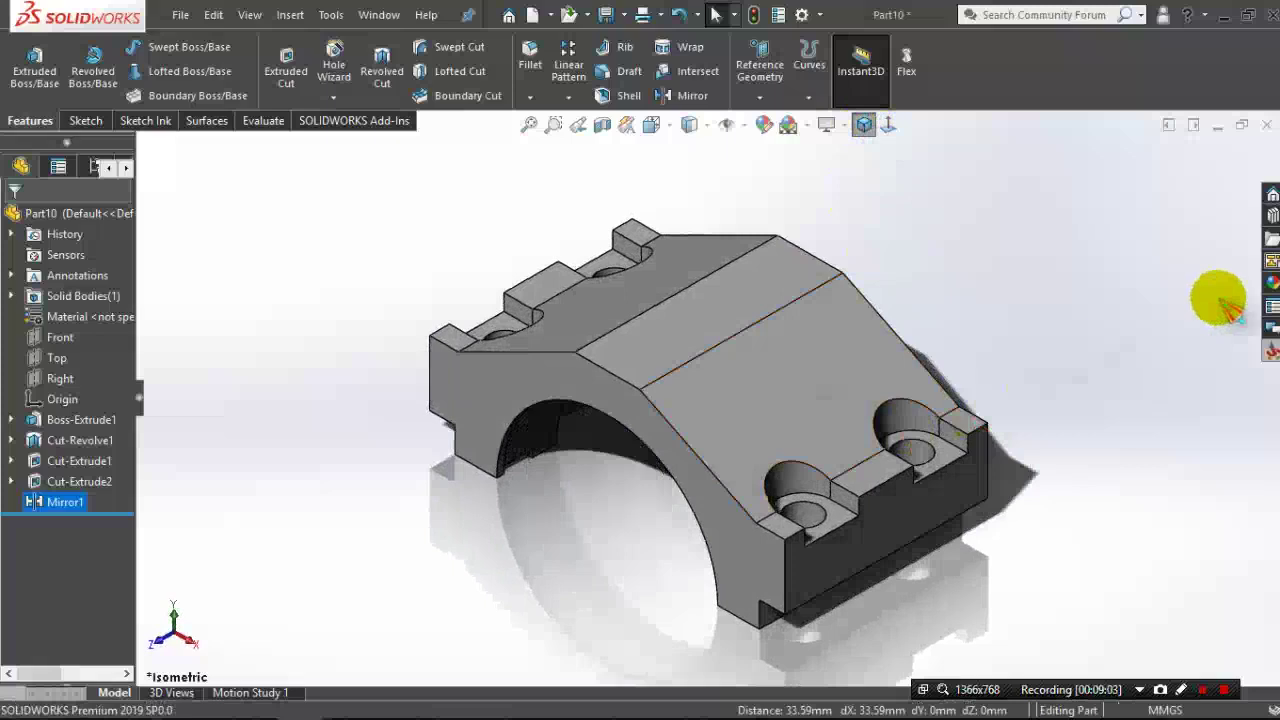
- Apply green low gloss plastic to the whole part
{"action": "left_click", "coordinate": [1272, 282]}
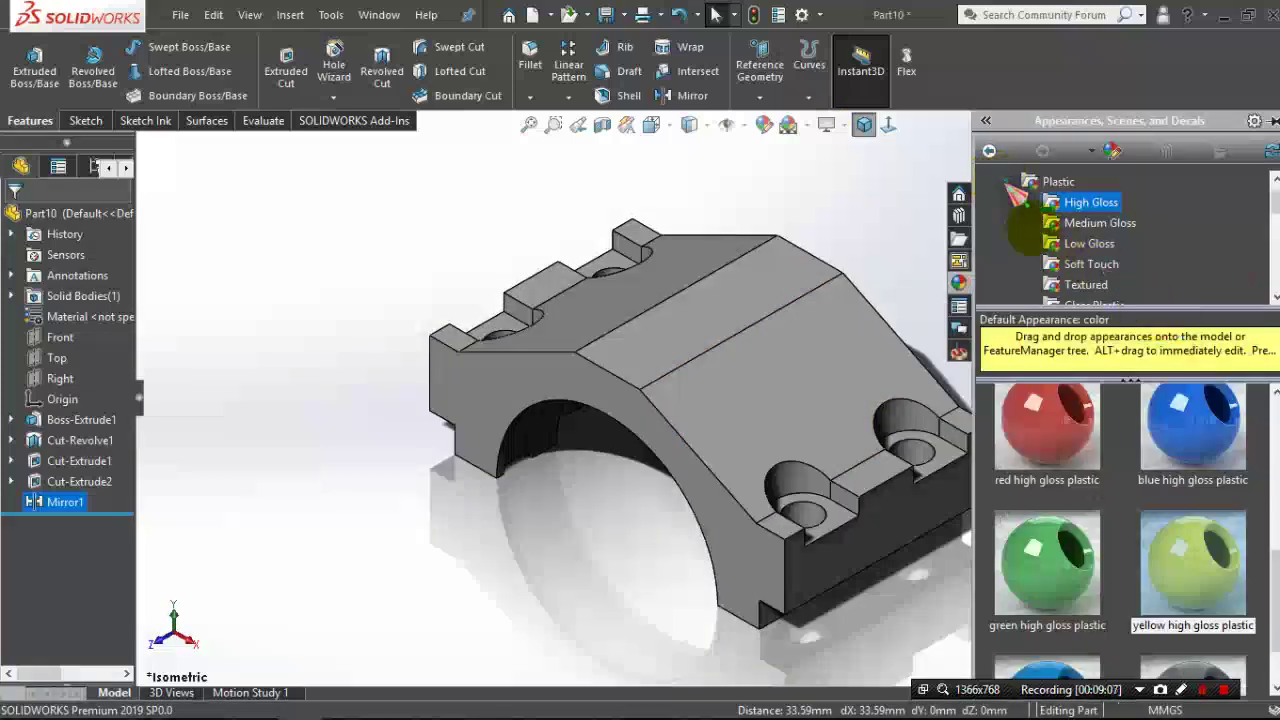
{"action": "scroll", "coordinate": [1120, 530], "scroll_direction": "down", "scroll_amount": 2}
{"action": "scroll", "coordinate": [1120, 530], "scroll_direction": "down", "scroll_amount": 3}
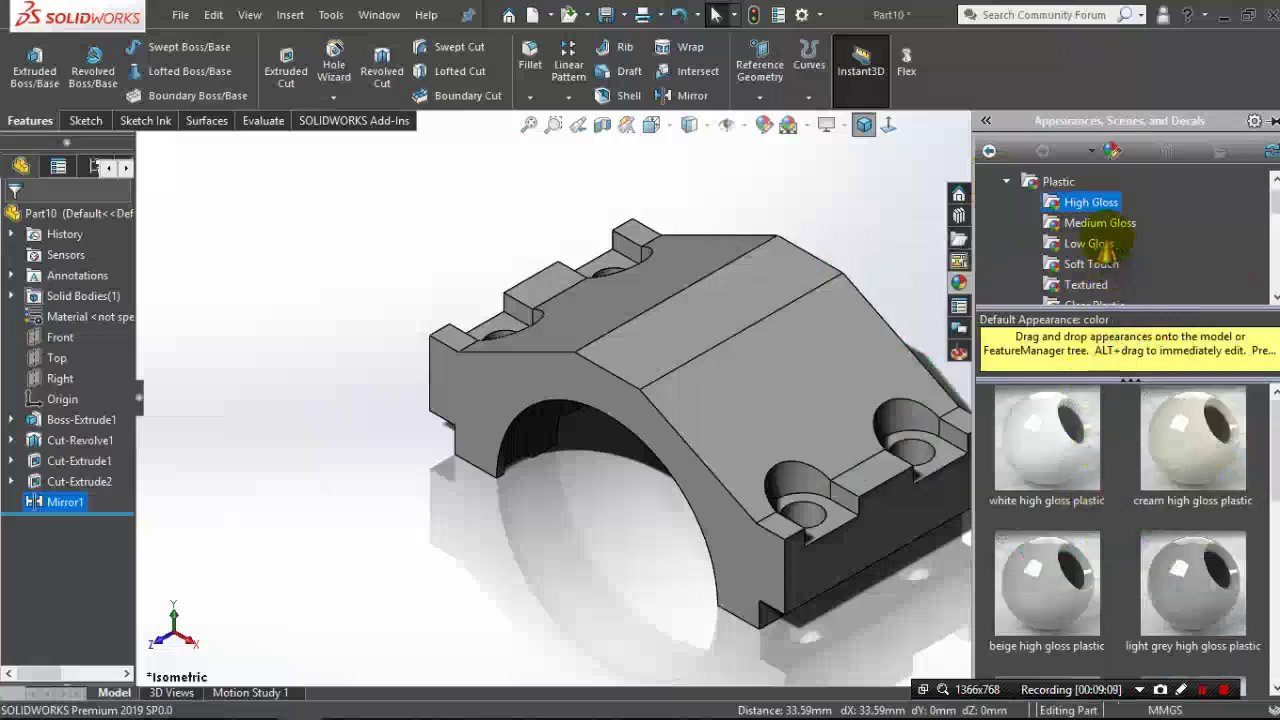
{"action": "left_click", "coordinate": [1100, 243]}
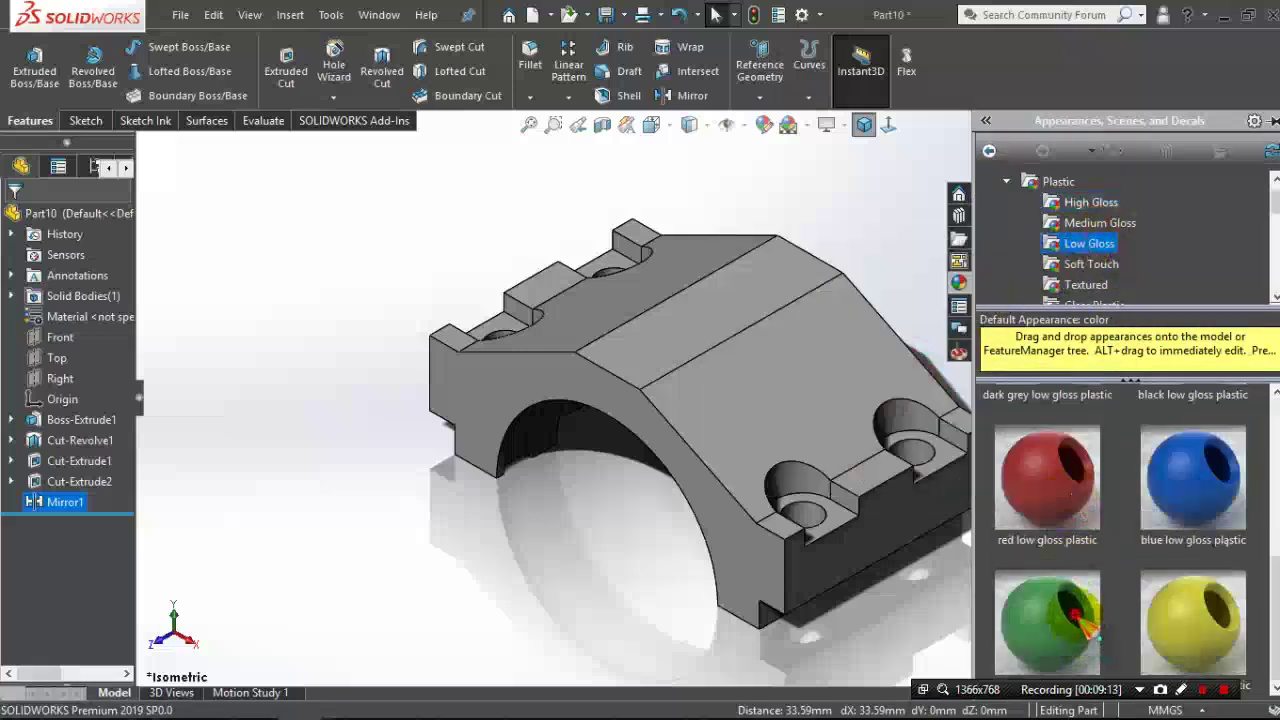
{"action": "left_click_drag", "start_coordinate": [1075, 615], "coordinate": [800, 415]}
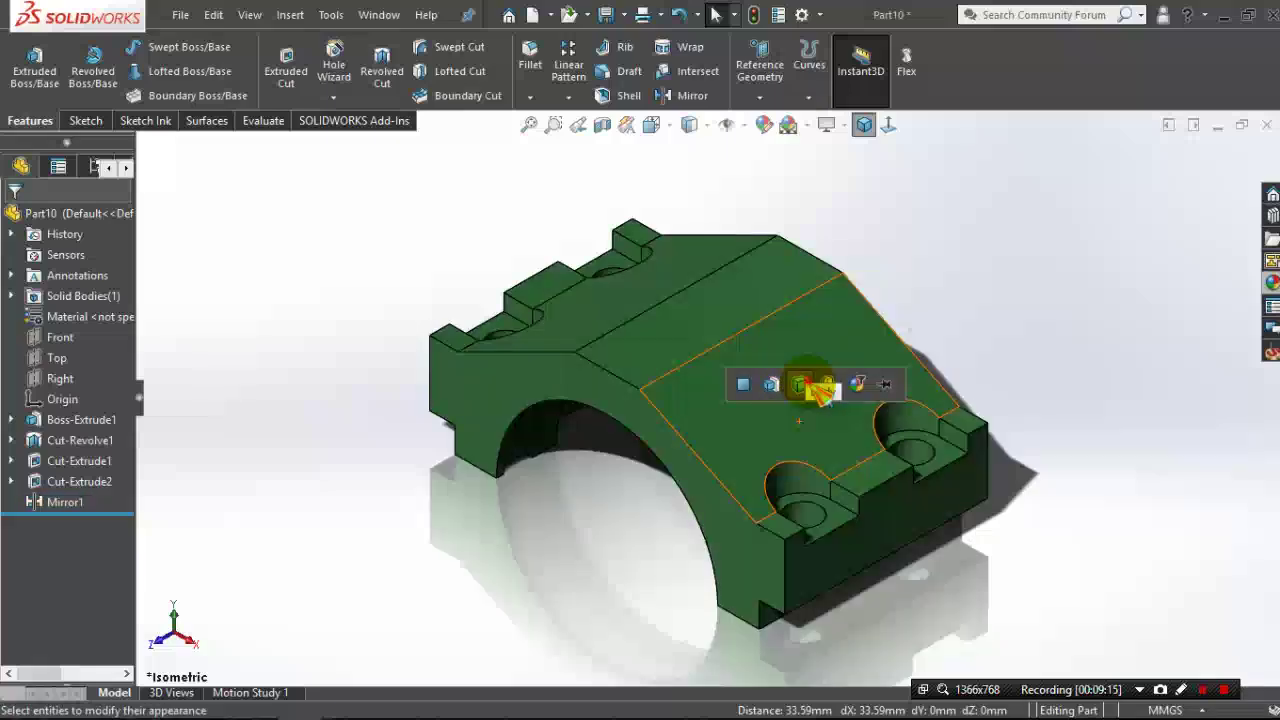
{"action": "left_click", "coordinate": [805, 385]}
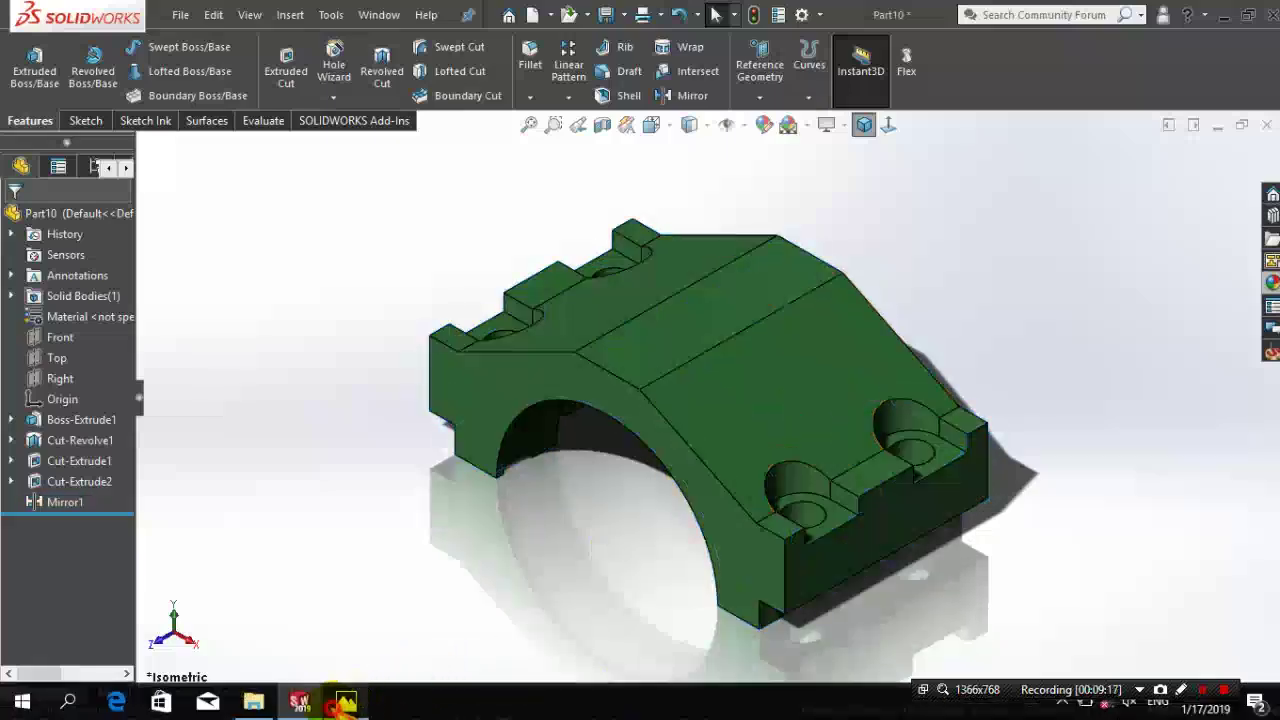
{"action": "left_click", "coordinate": [345, 703]}
{"action": "left_click", "coordinate": [345, 703]}
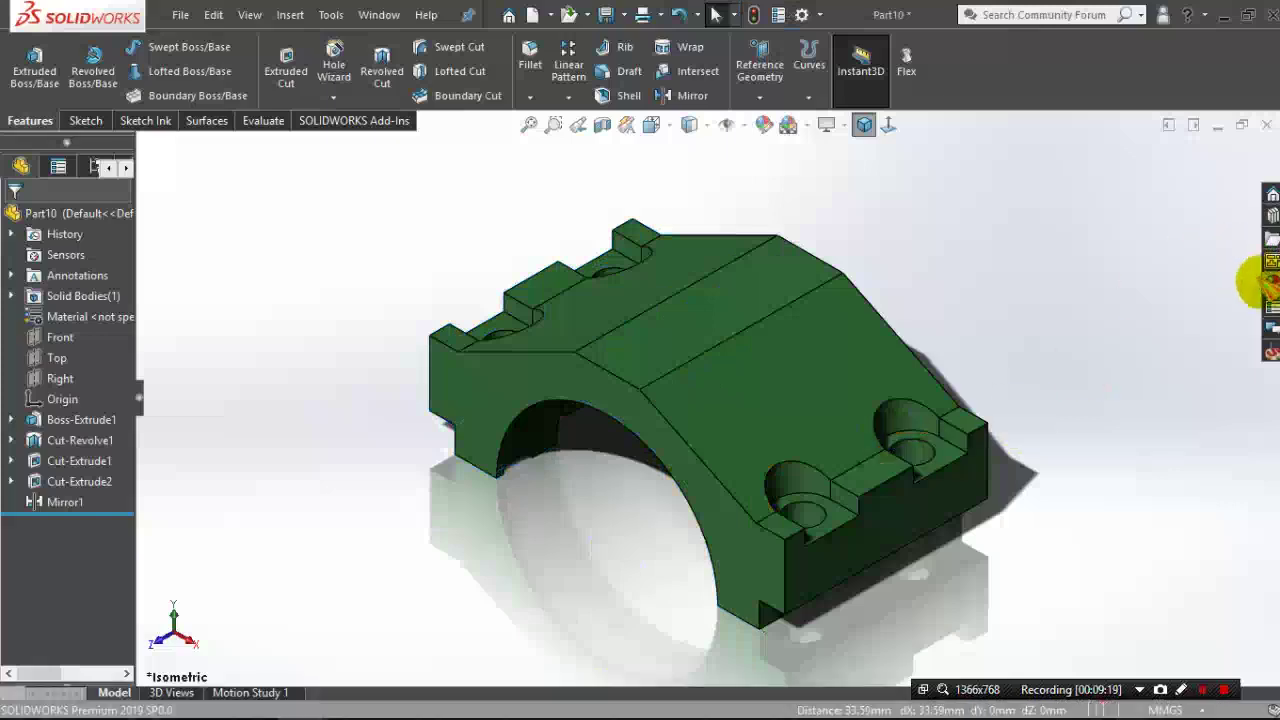
- Apply white low gloss plastic to the counterbore and mirrored notch faces
{"action": "left_click", "coordinate": [1268, 283]}
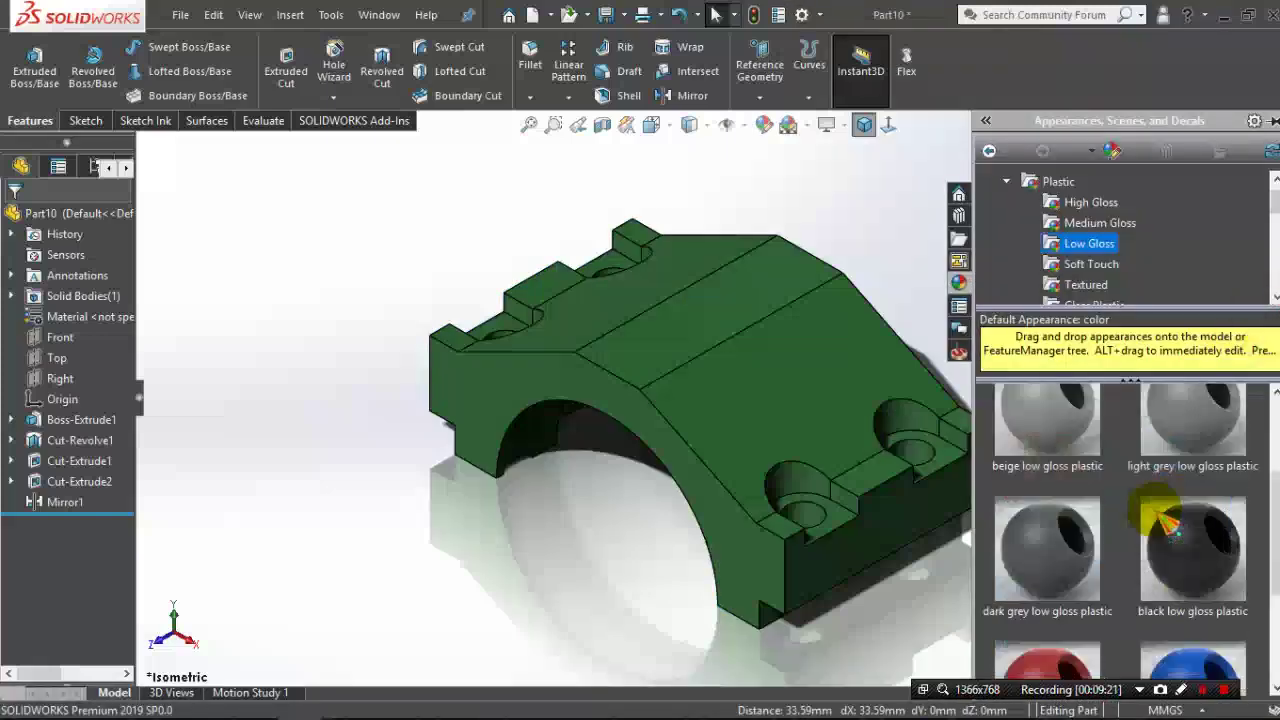
{"action": "scroll", "coordinate": [1166, 515], "scroll_direction": "up", "scroll_amount": 2}
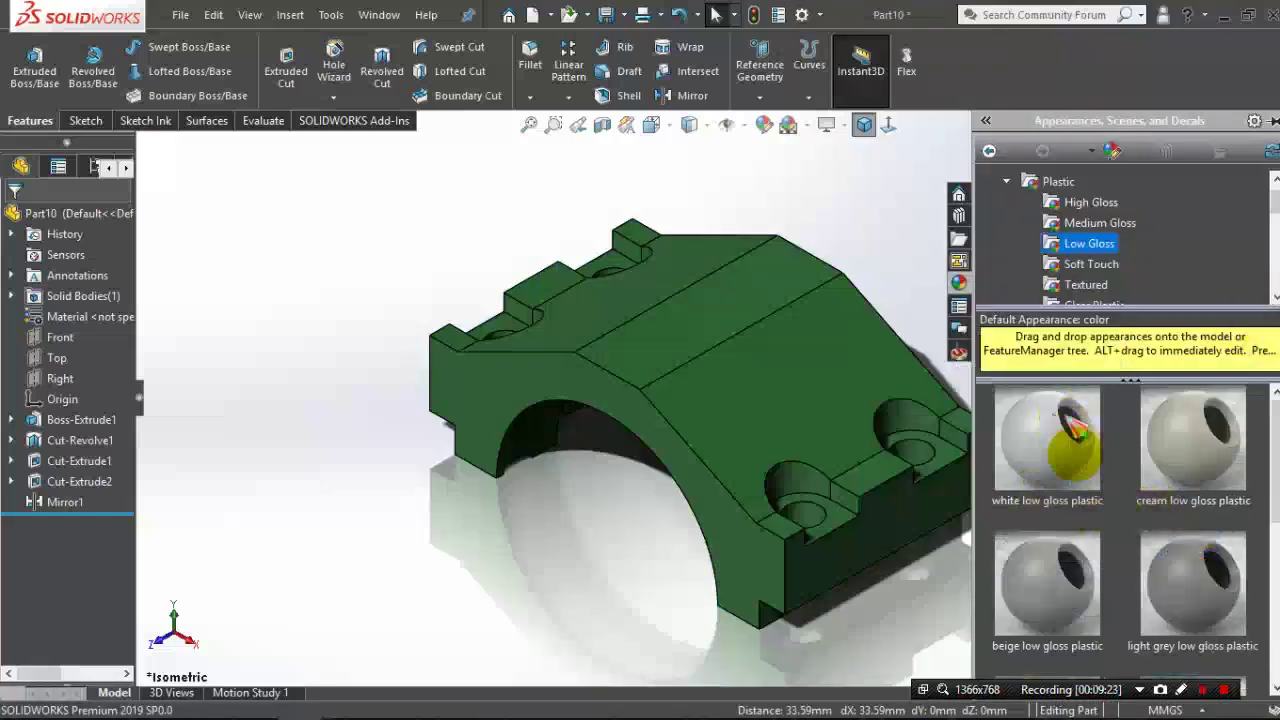
{"action": "left_click_drag", "start_coordinate": [1075, 450], "coordinate": [922, 430]}
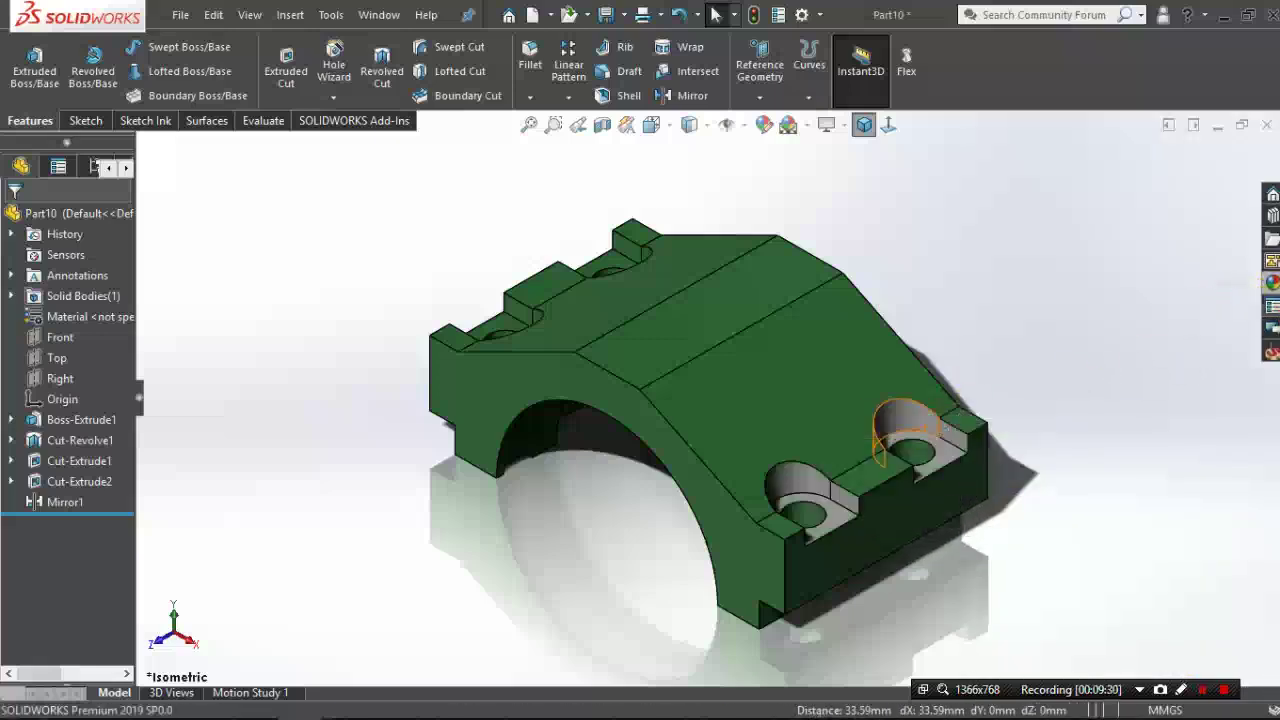
{"action": "left_click_drag", "start_coordinate": [1100, 462], "coordinate": [631, 256]}
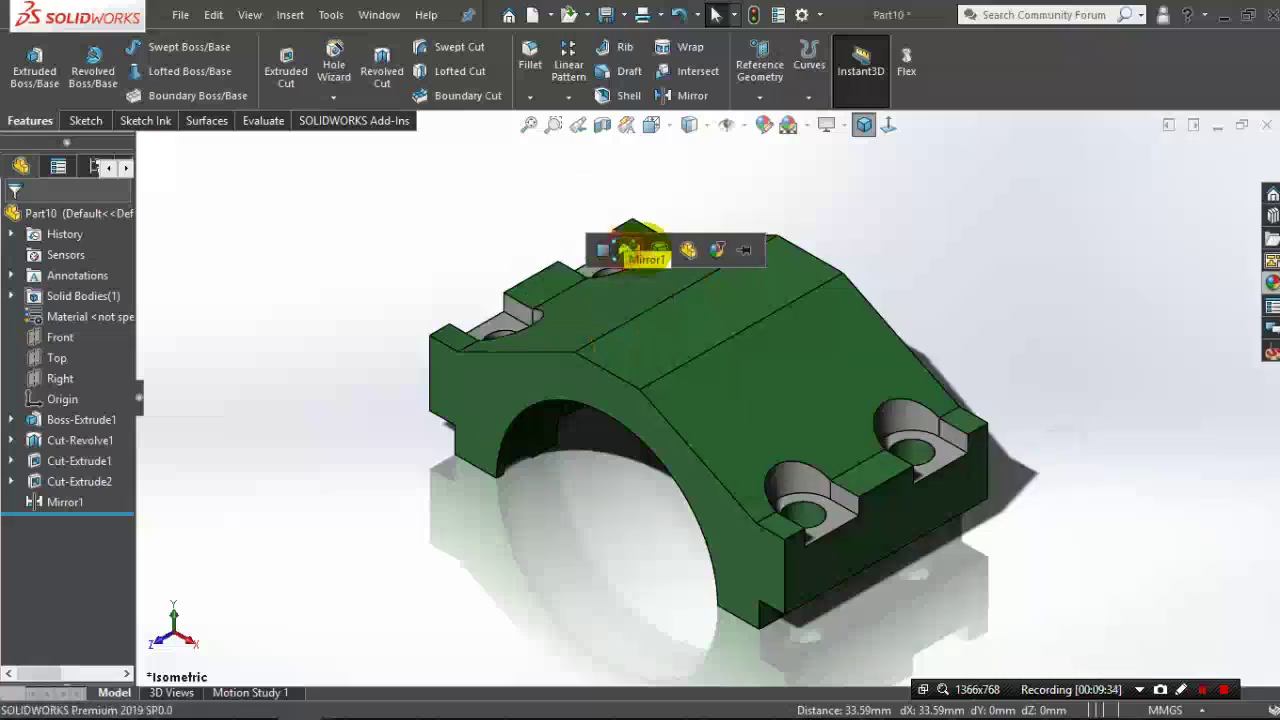
- Compare with the reference drawing and apply white low gloss plastic to the remaining hole faces
{"action": "left_click", "coordinate": [345, 700]}
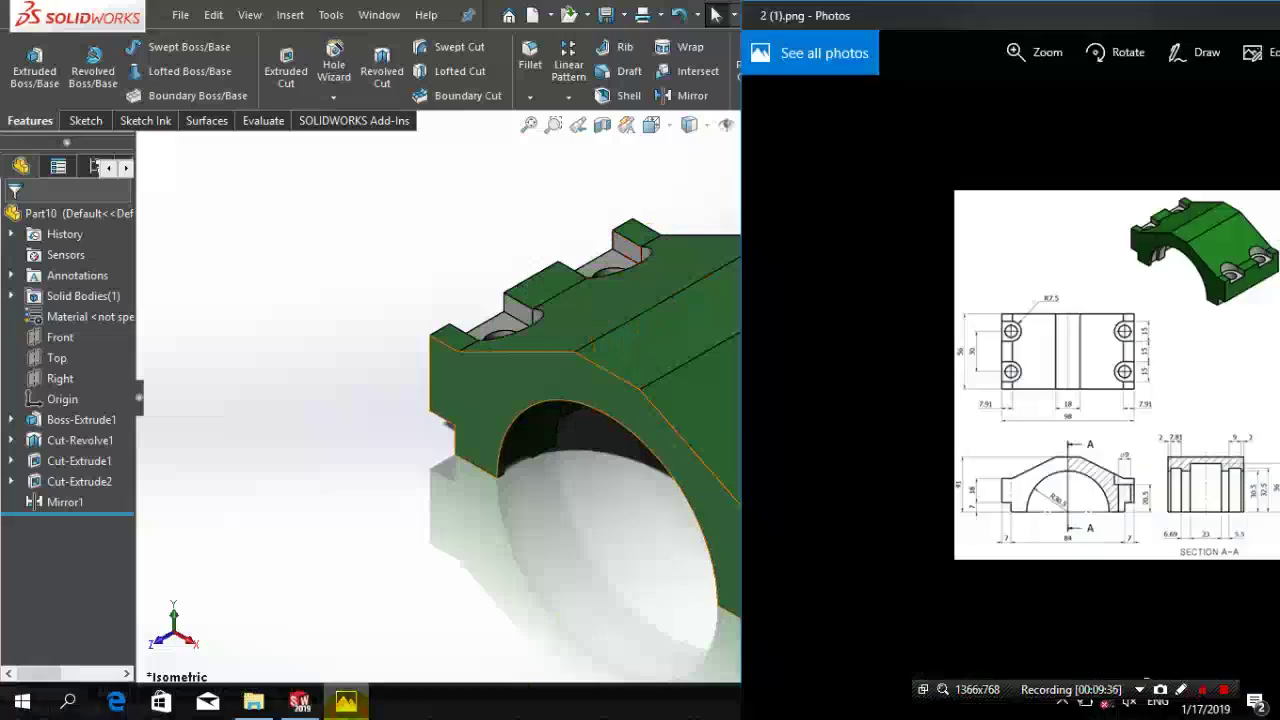
{"action": "left_click", "coordinate": [1258, 12]}
{"action": "left_click", "coordinate": [1140, 428]}
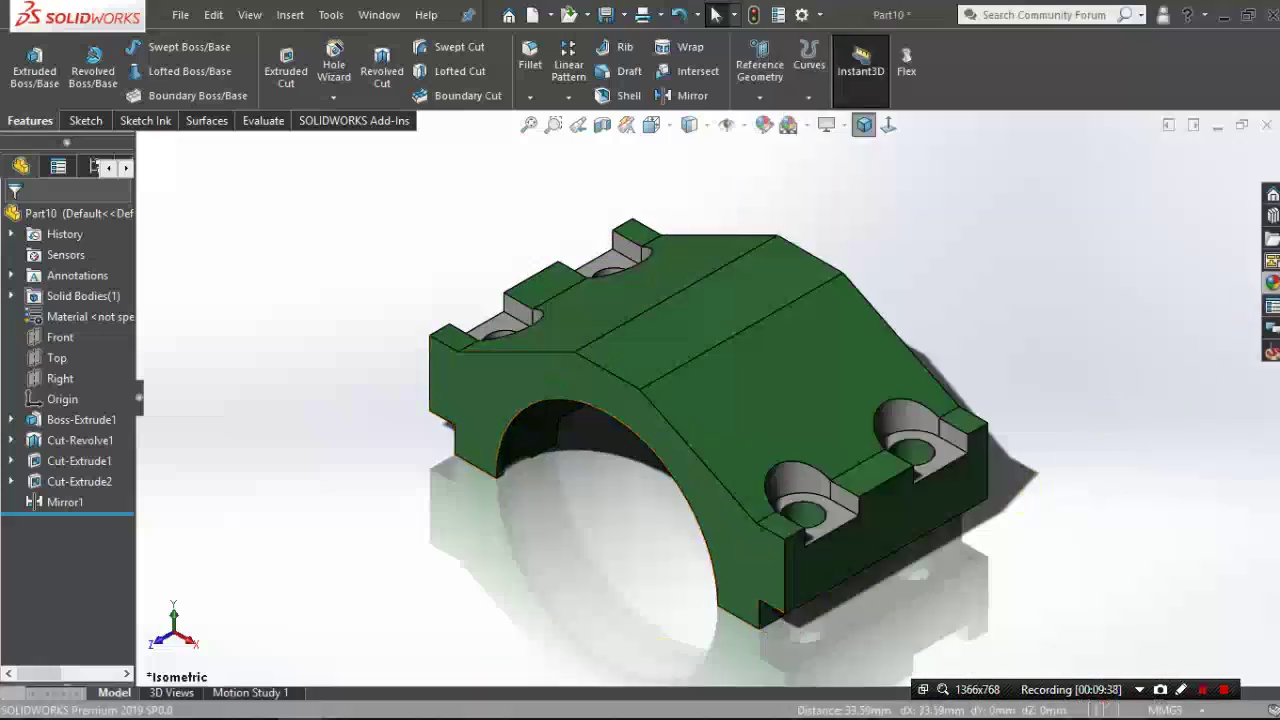
{"action": "left_click", "coordinate": [1272, 282]}
{"action": "left_click_drag", "start_coordinate": [1040, 505], "coordinate": [920, 457]}
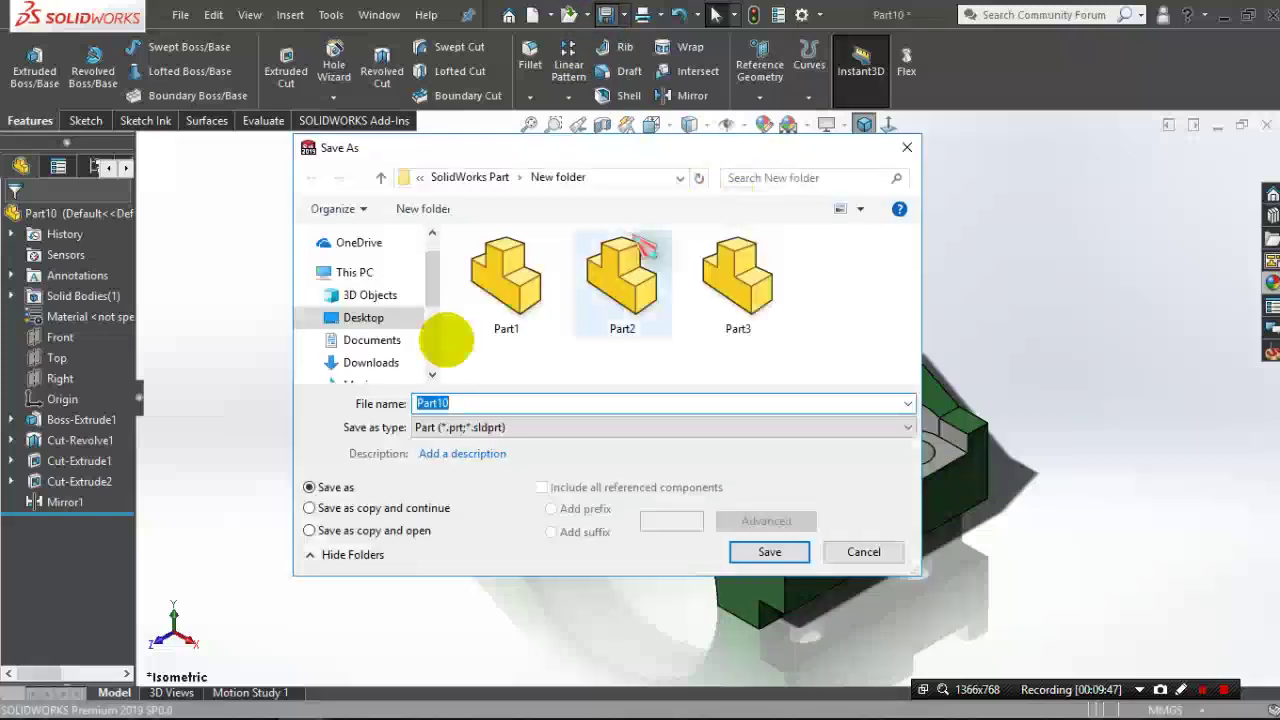
- Browse to the SolidWorks 2019 Part Design folder on Local Disk (E:)
{"action": "scroll", "coordinate": [370, 380], "scroll_direction": "down", "scroll_amount": 2}
{"action": "left_click", "coordinate": [372, 370]}
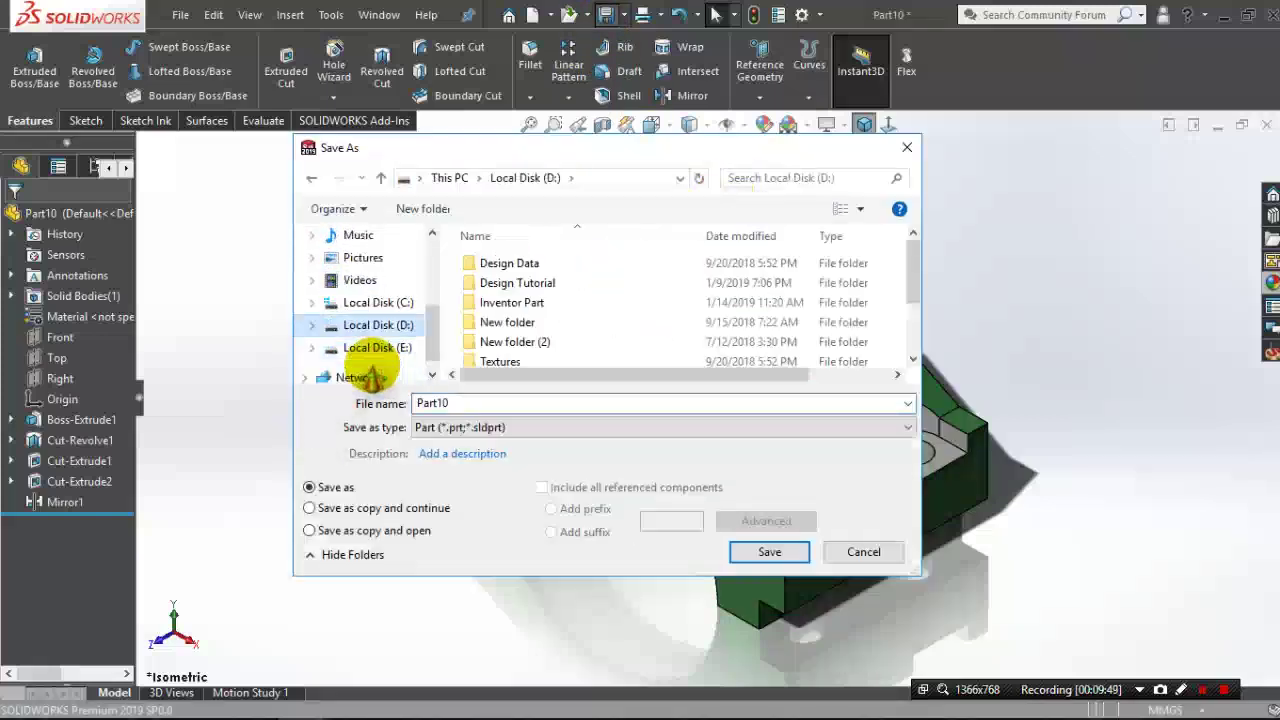
{"action": "left_click", "coordinate": [377, 325]}
{"action": "scroll", "coordinate": [625, 328], "scroll_direction": "down", "scroll_amount": 2}
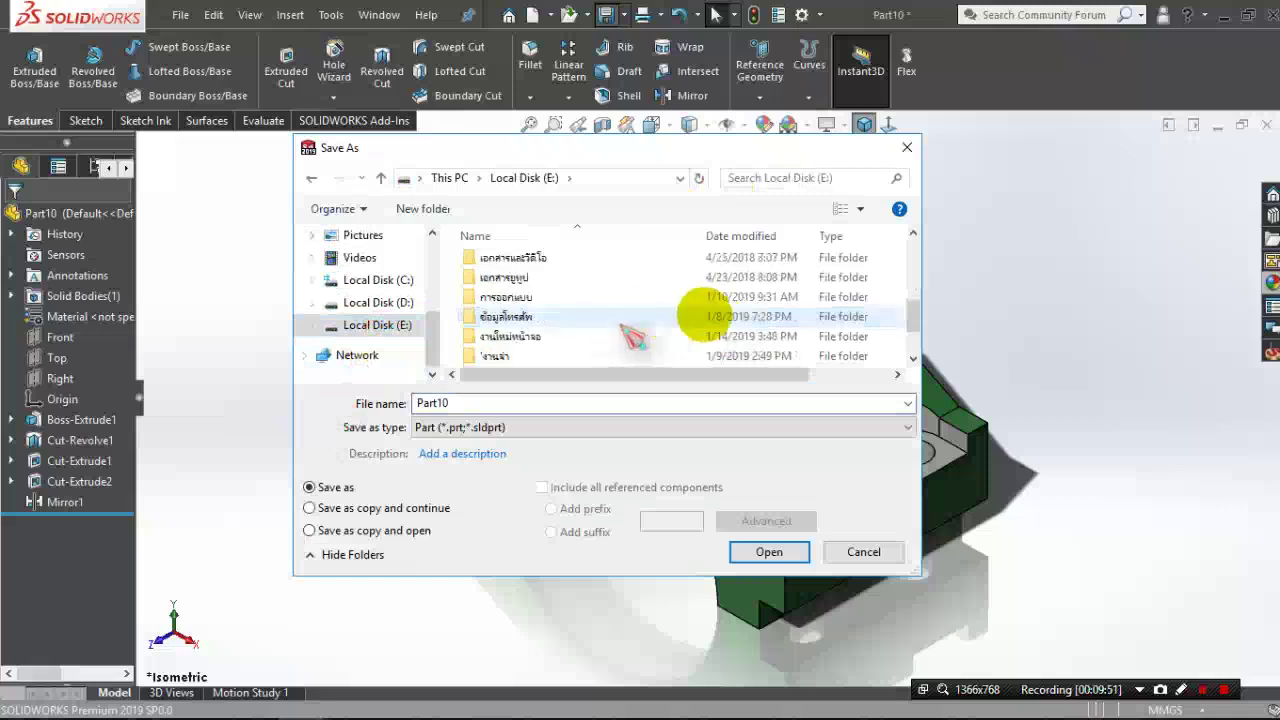
{"action": "scroll", "coordinate": [618, 322], "scroll_direction": "up", "scroll_amount": 1}
{"action": "scroll", "coordinate": [625, 313], "scroll_direction": "up", "scroll_amount": 1}
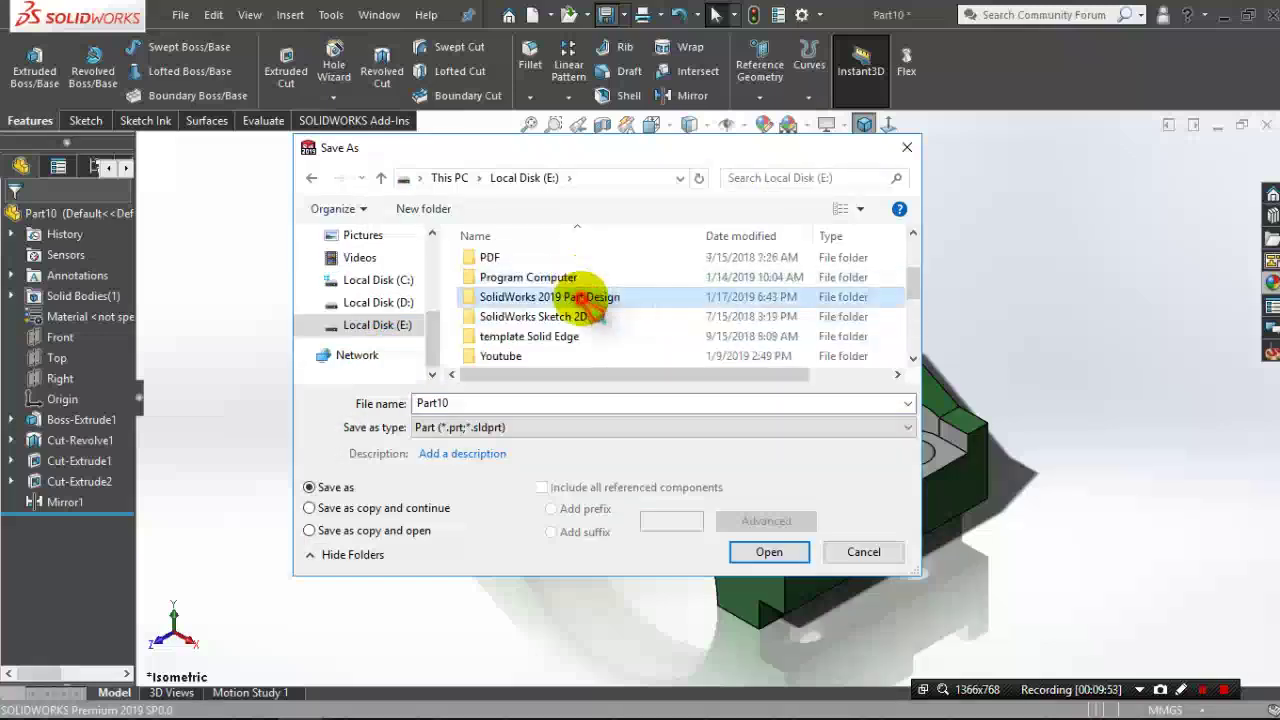
{"action": "double_click", "coordinate": [590, 294]}
- Change the file name from SLD19-31 to SLD19-32 and save the part
{"action": "scroll", "coordinate": [627, 358], "scroll_direction": "down", "scroll_amount": 4}
{"action": "scroll", "coordinate": [627, 358], "scroll_direction": "down", "scroll_amount": 2}
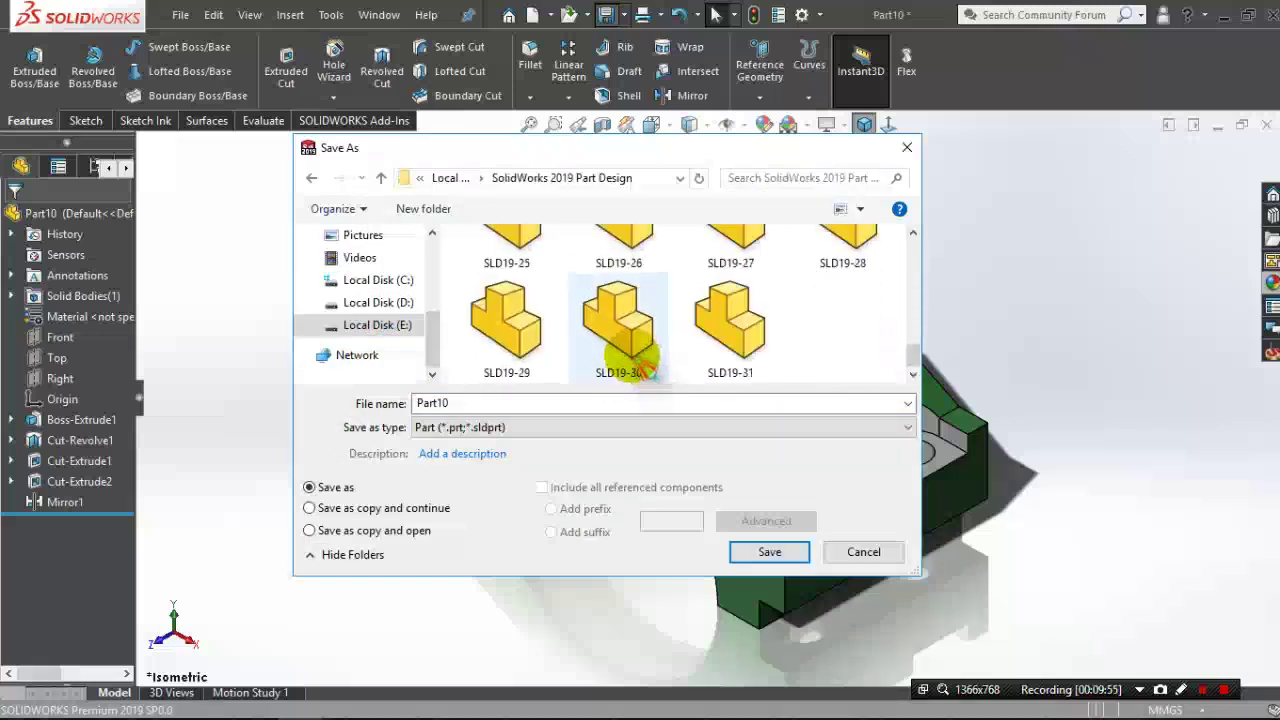
{"action": "scroll", "coordinate": [600, 375], "scroll_direction": "down", "scroll_amount": 1}
{"action": "left_click", "coordinate": [730, 320]}
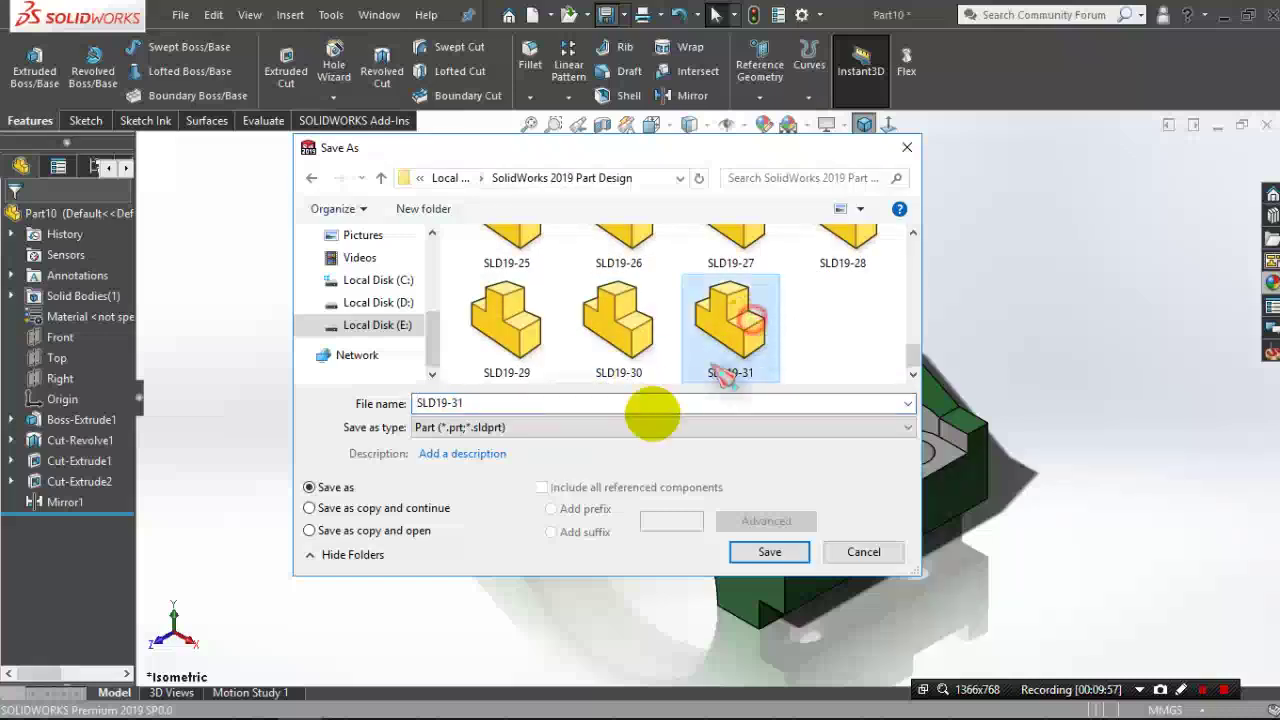
{"action": "double_click", "coordinate": [508, 405]}
{"action": "type", "text": "32"}
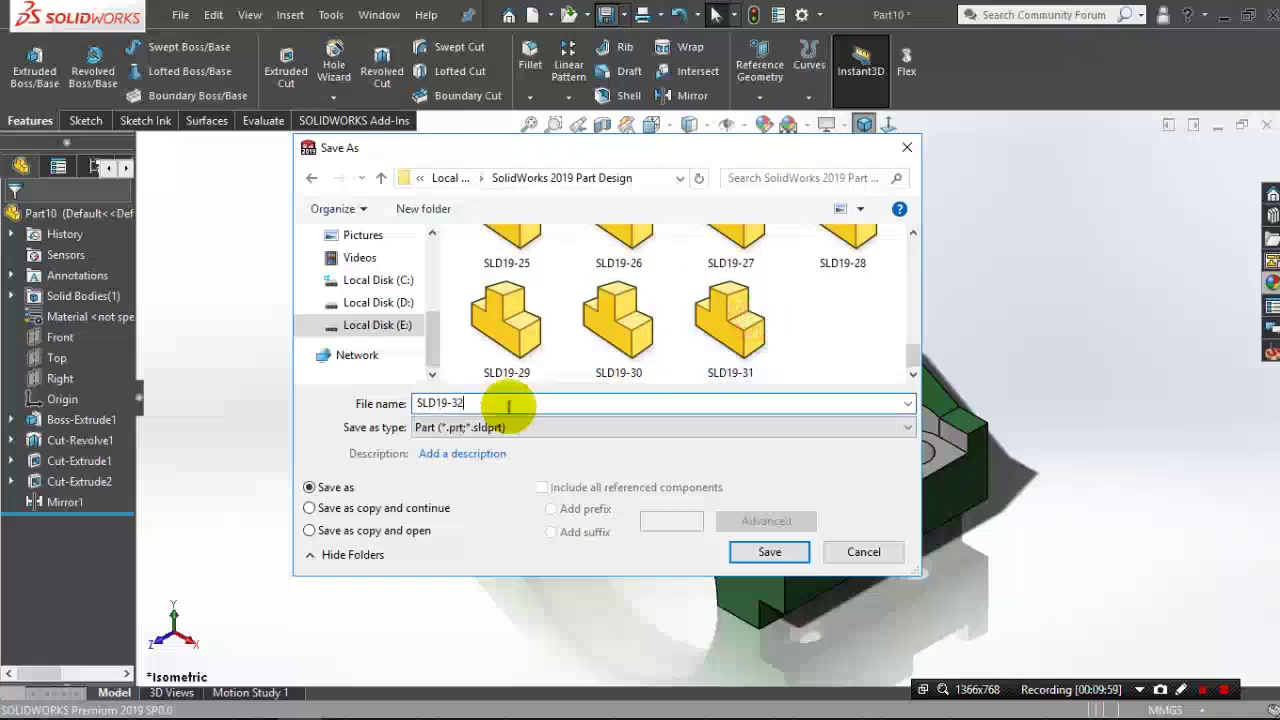
{"action": "left_click", "coordinate": [780, 553]}
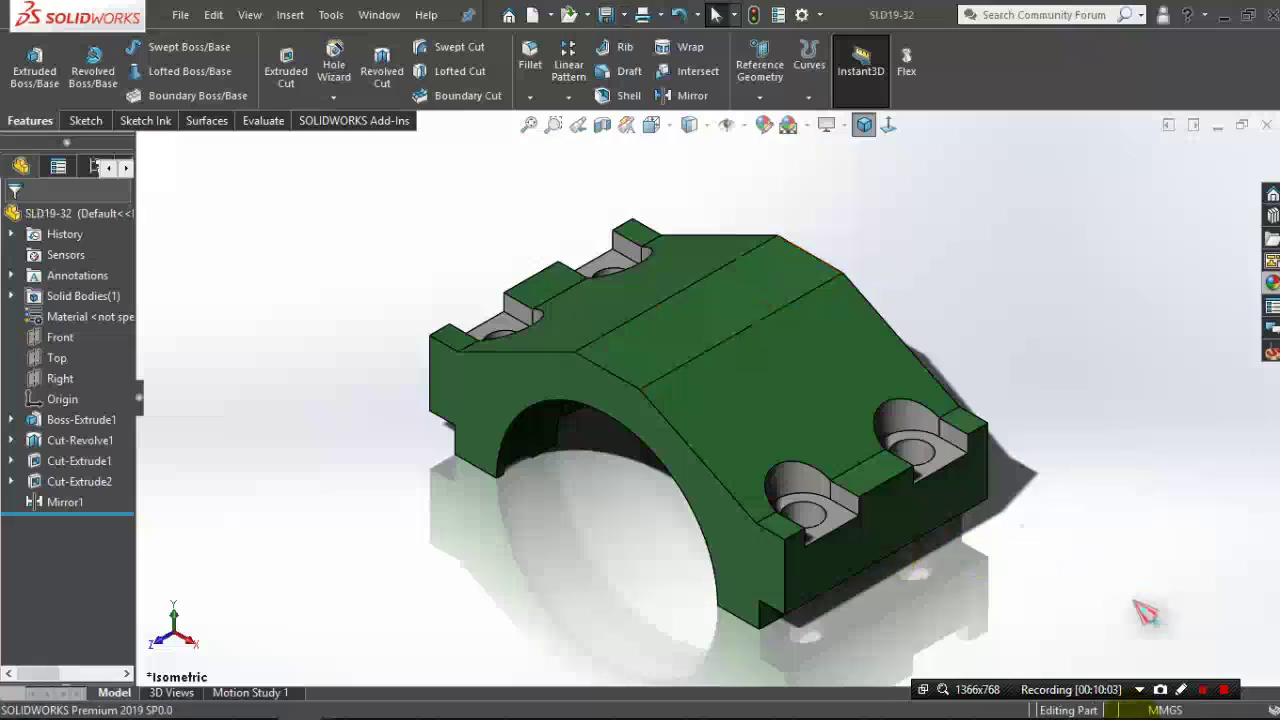
{"action": "scroll", "coordinate": [1083, 462], "scroll_direction": "down", "scroll_amount": 2}
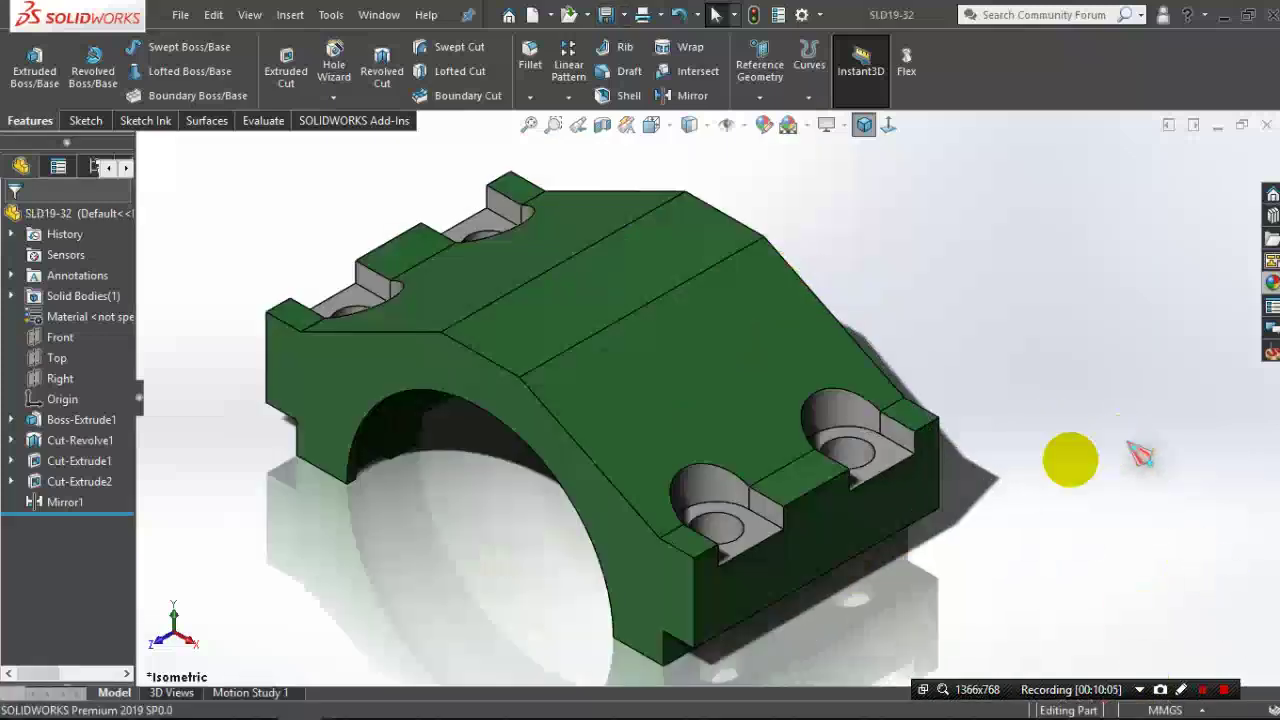
{"action": "scroll", "coordinate": [625, 410], "scroll_direction": "up", "scroll_amount": 2}
{"action": "middle_click_drag", "start_coordinate": [853, 433], "coordinate": [871, 432]}
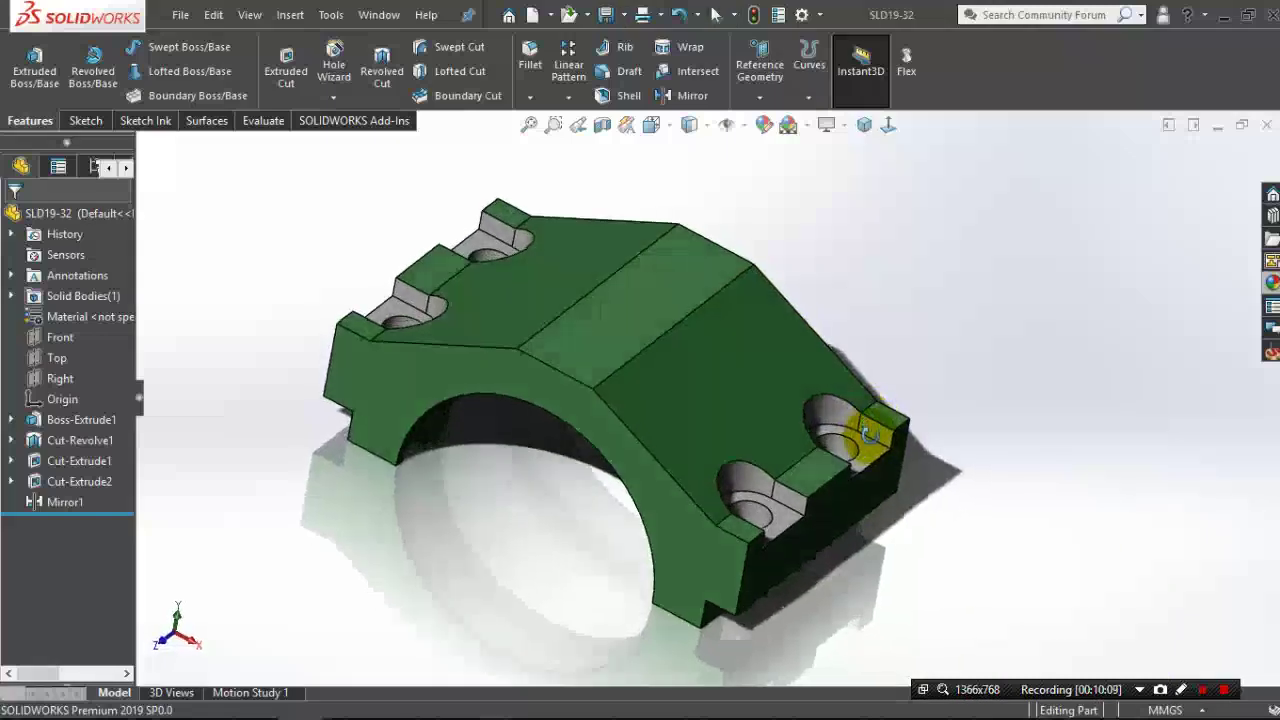